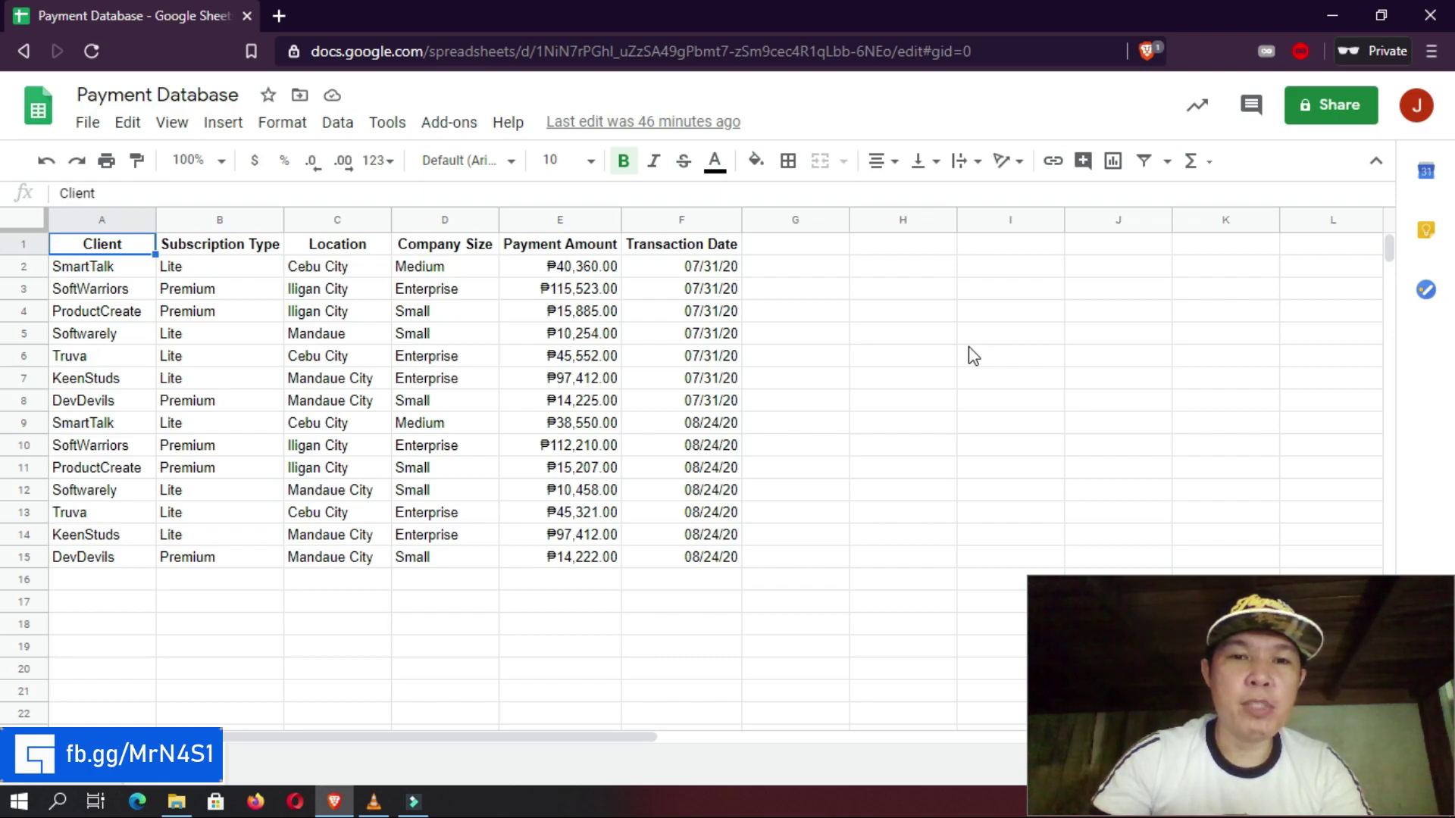
- Point out the Subscription Type, Location, Company Size, Payment Amount and Transaction Date columns
left_click(237, 249)
left_click(339, 245)
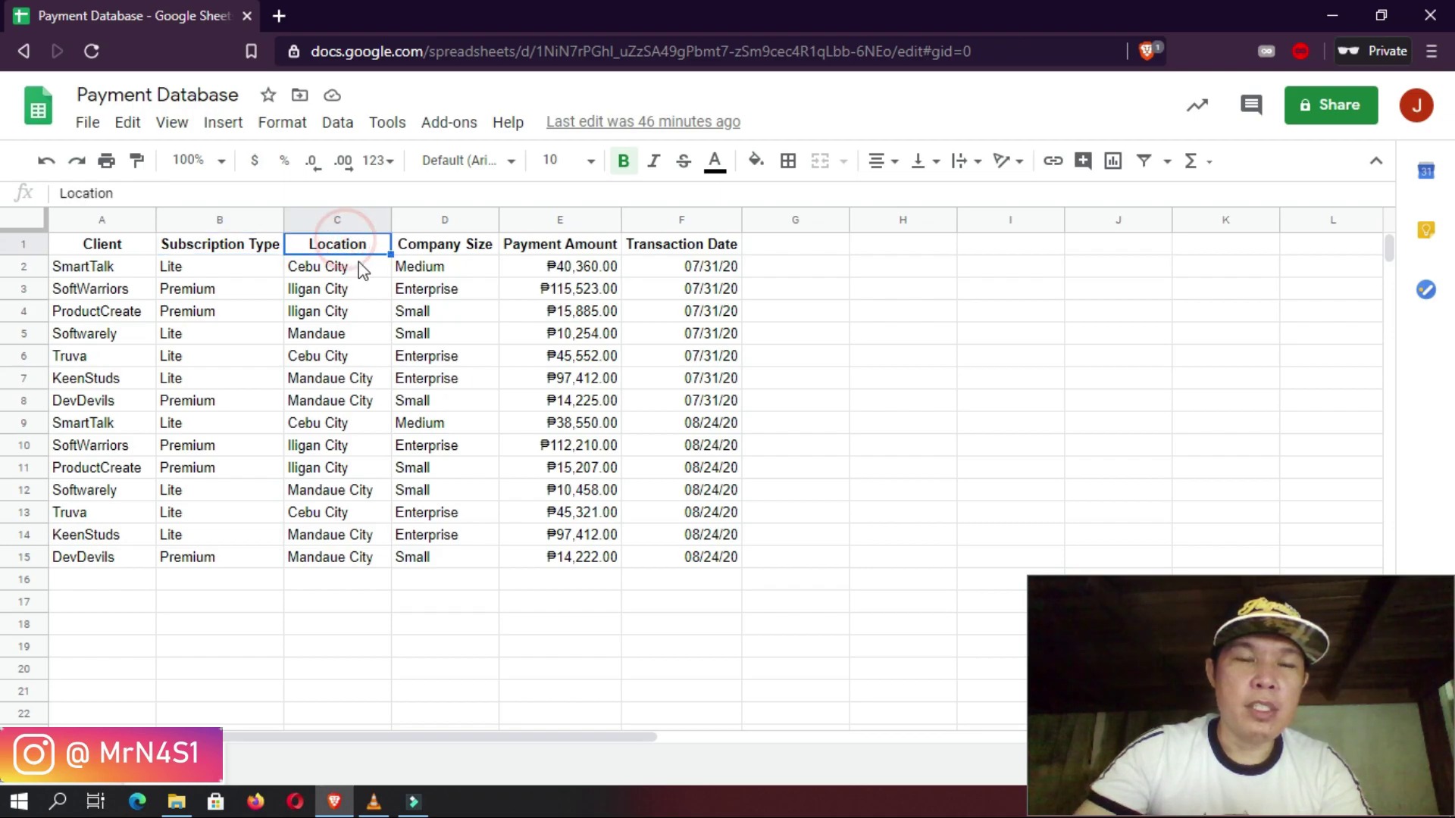
left_click(446, 244)
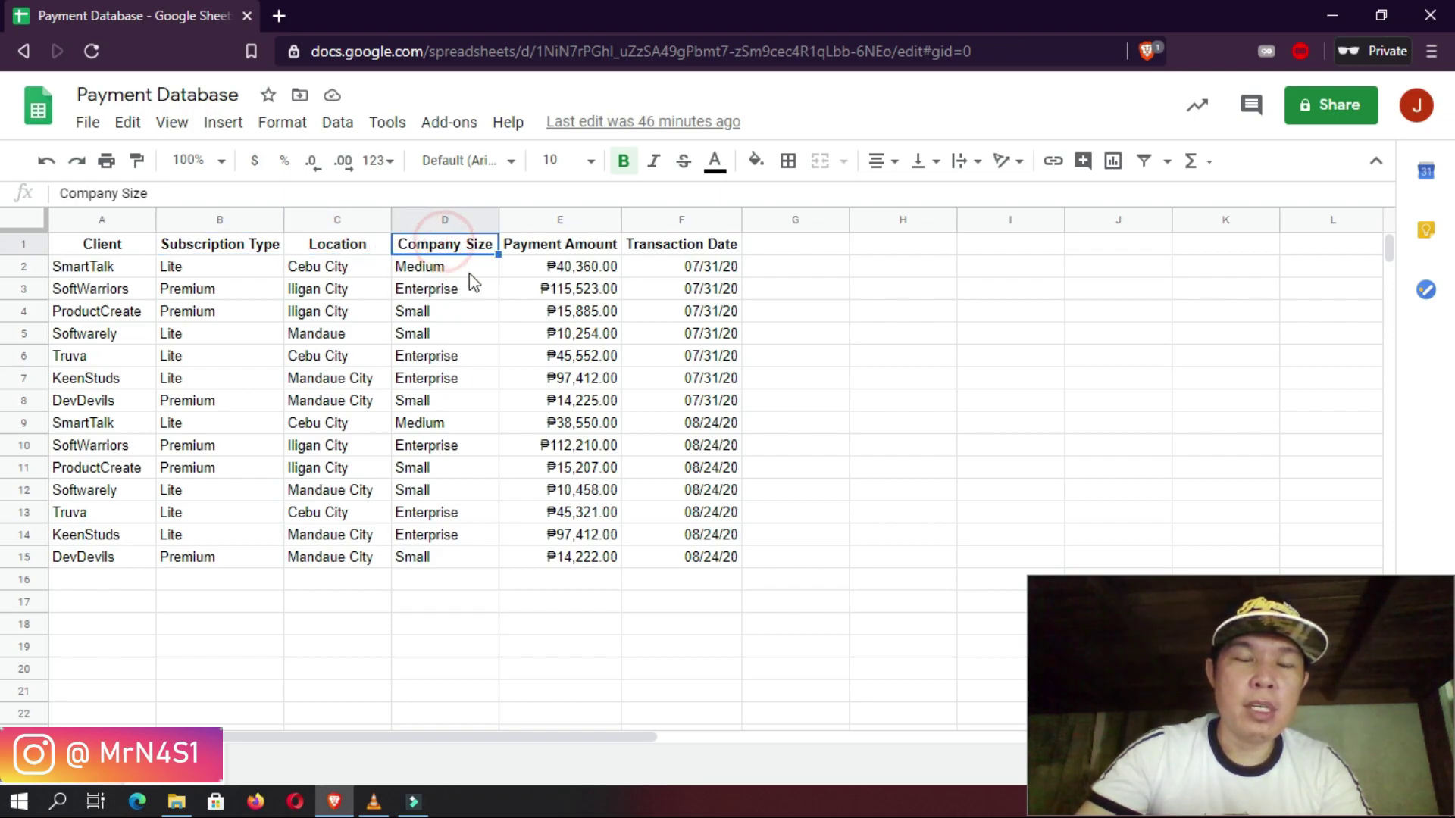
left_click(540, 246)
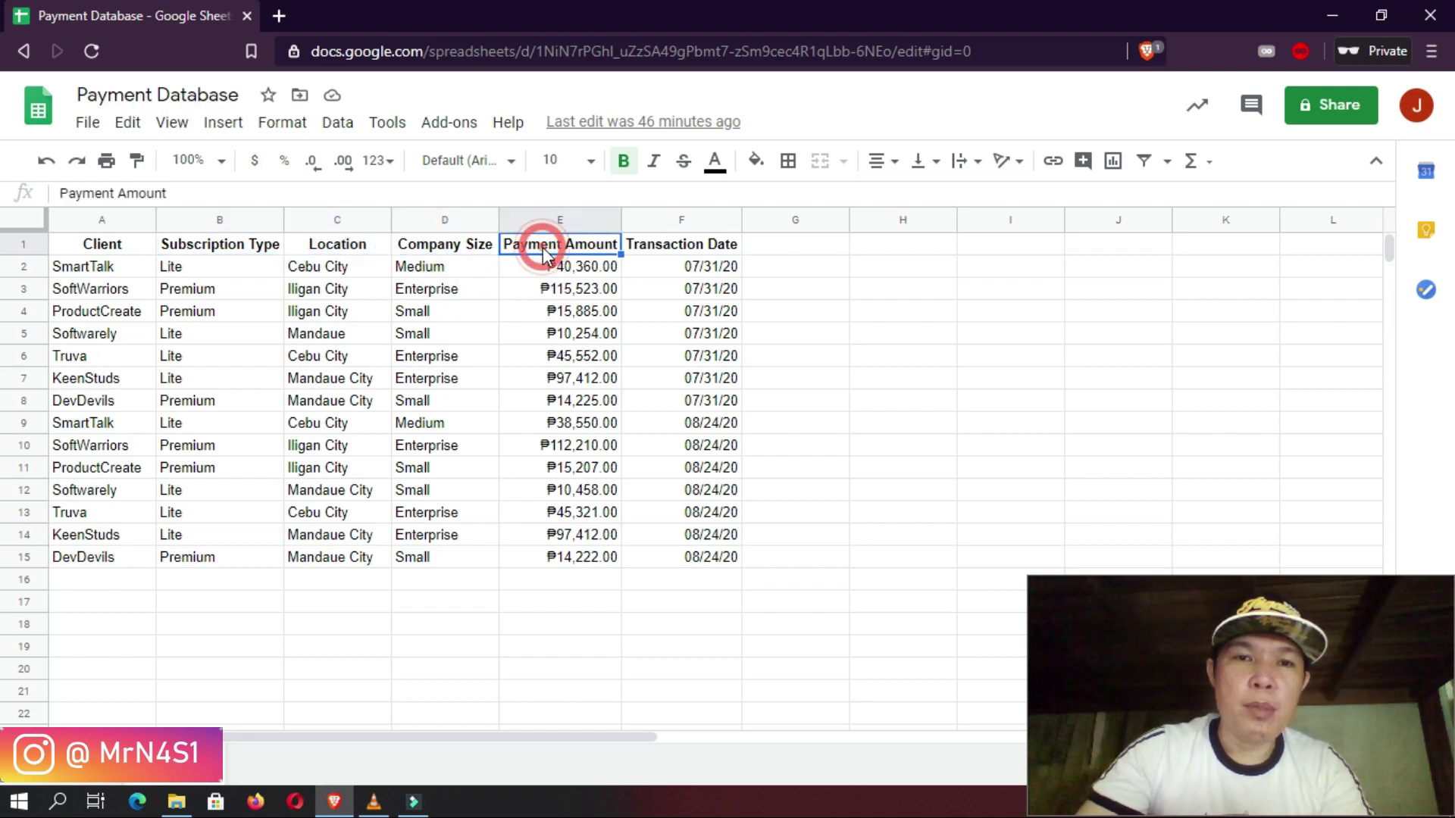
left_click(657, 245)
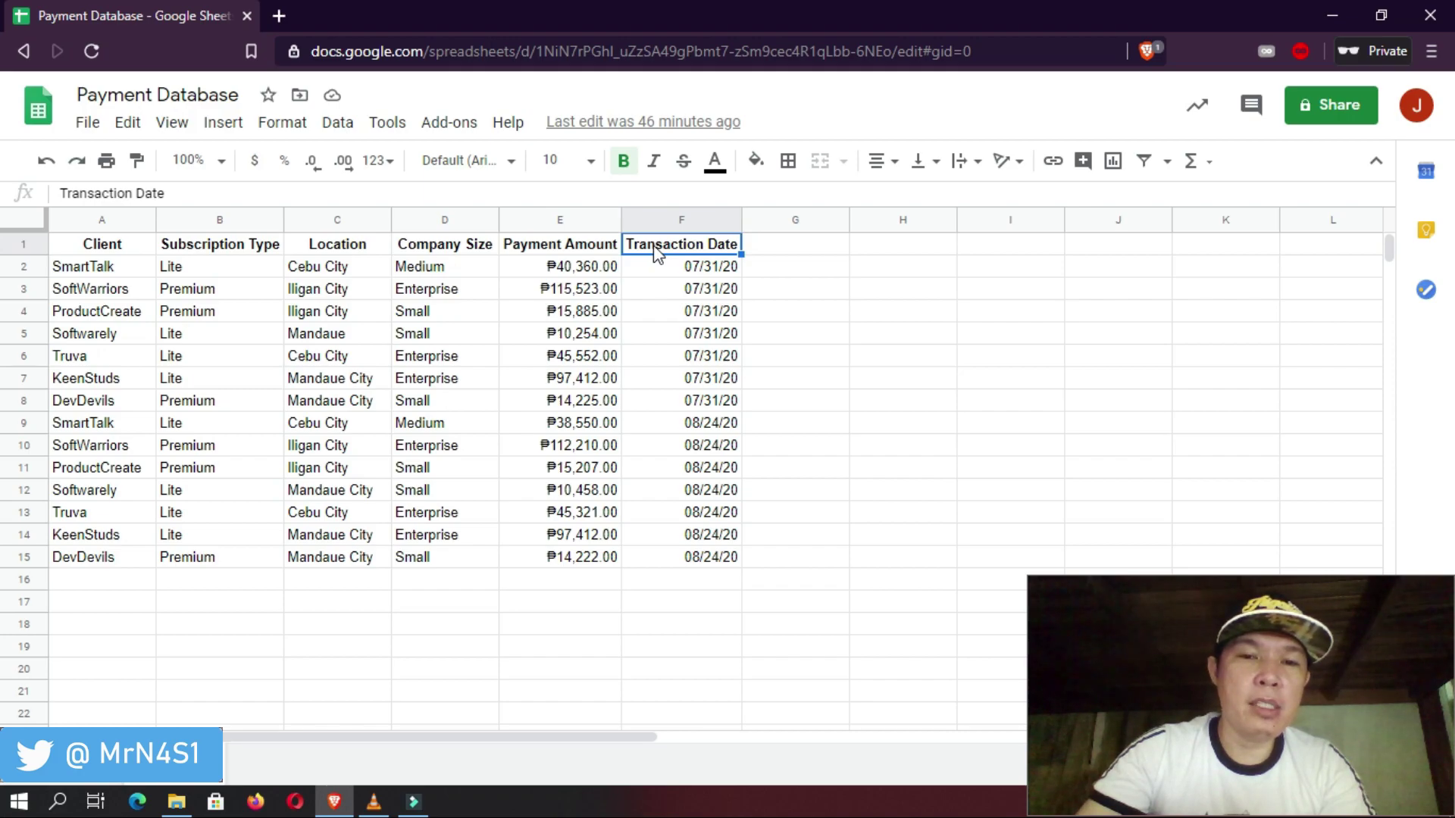
- Select the Location cells in column C from C2 down to row 1000
left_click(334, 250)
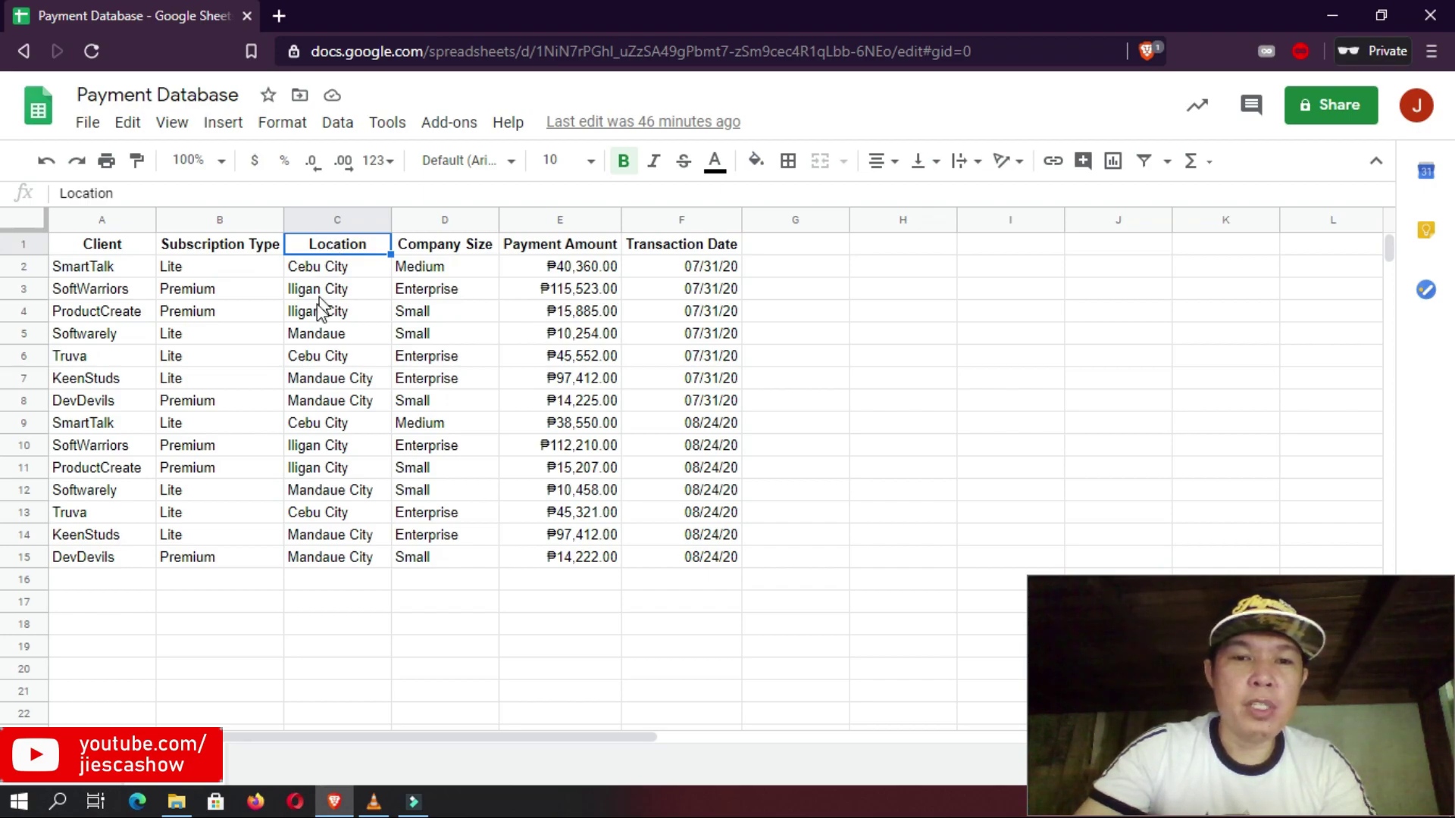
left_click_drag(332, 270, 349, 561)
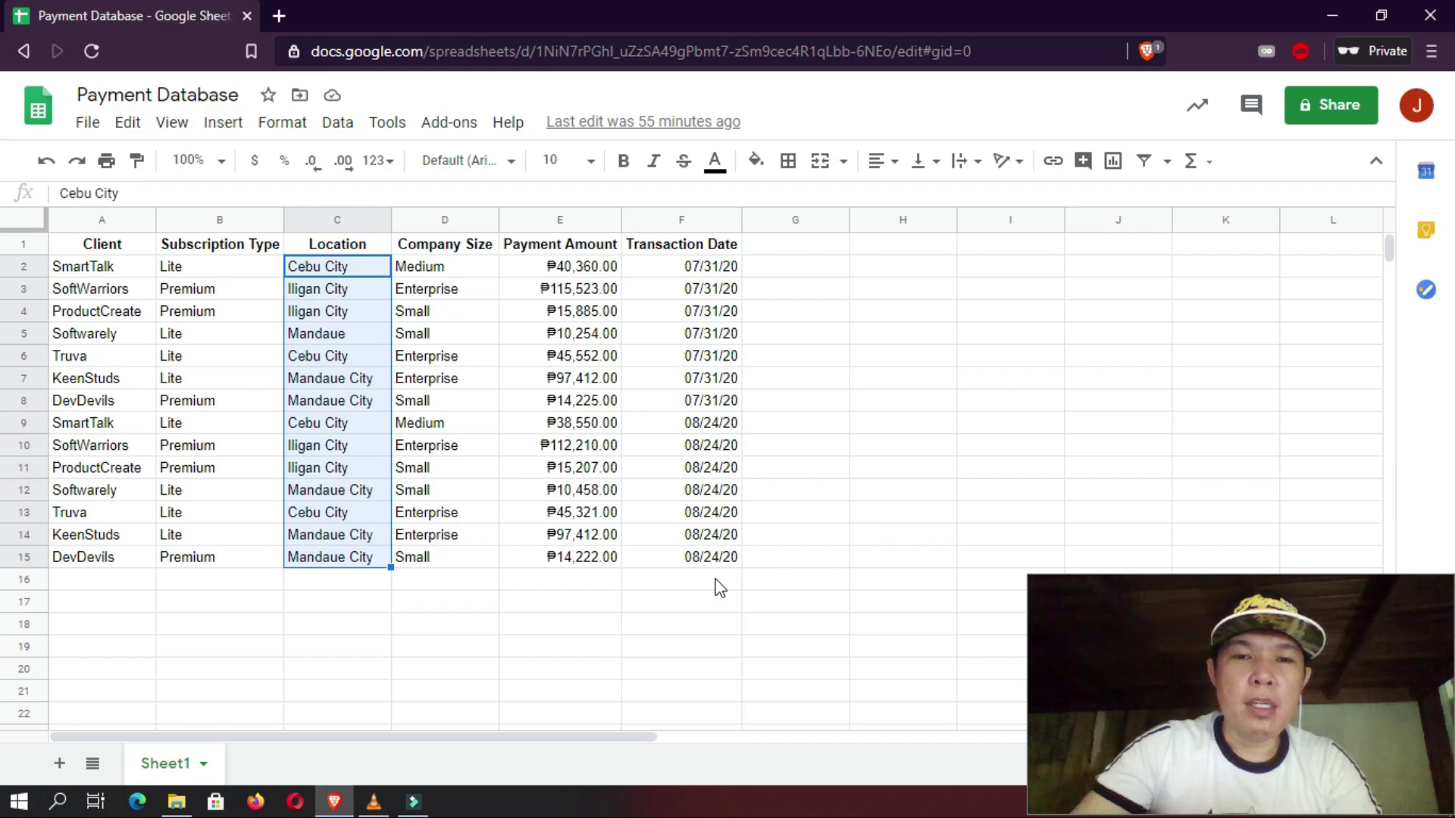
left_click(356, 250)
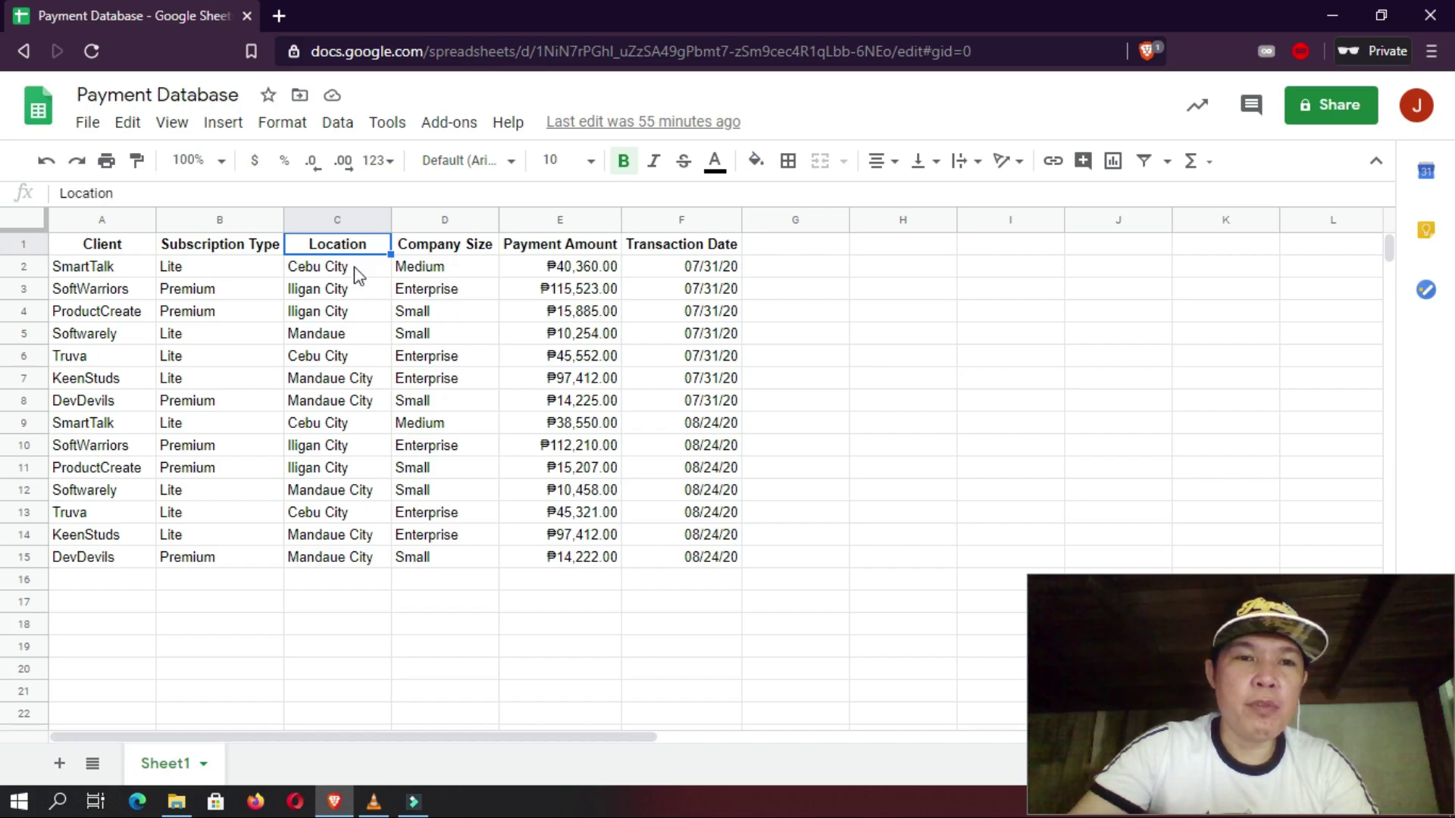
left_click(357, 271)
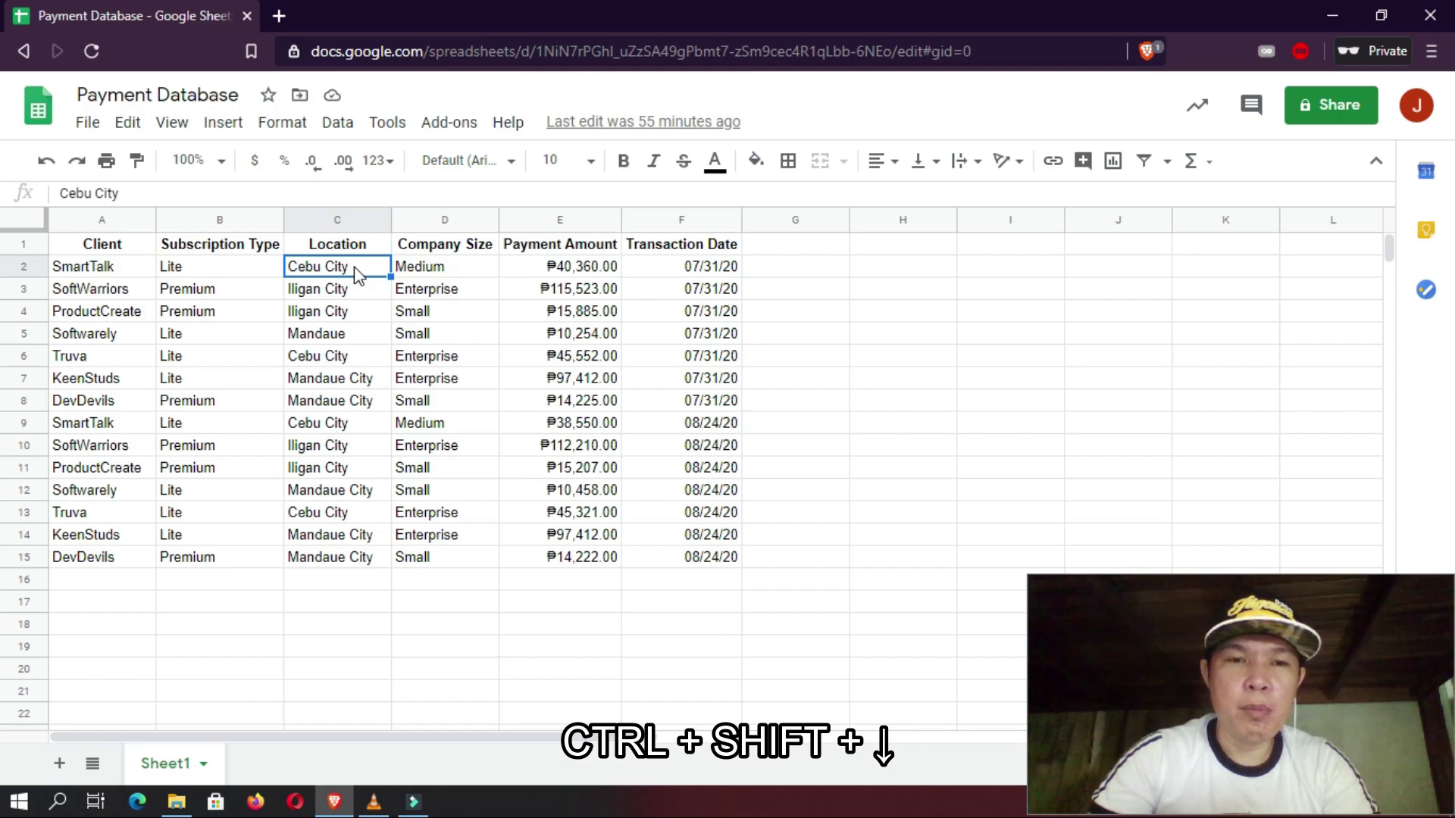
key("ctrl+shift+Down")
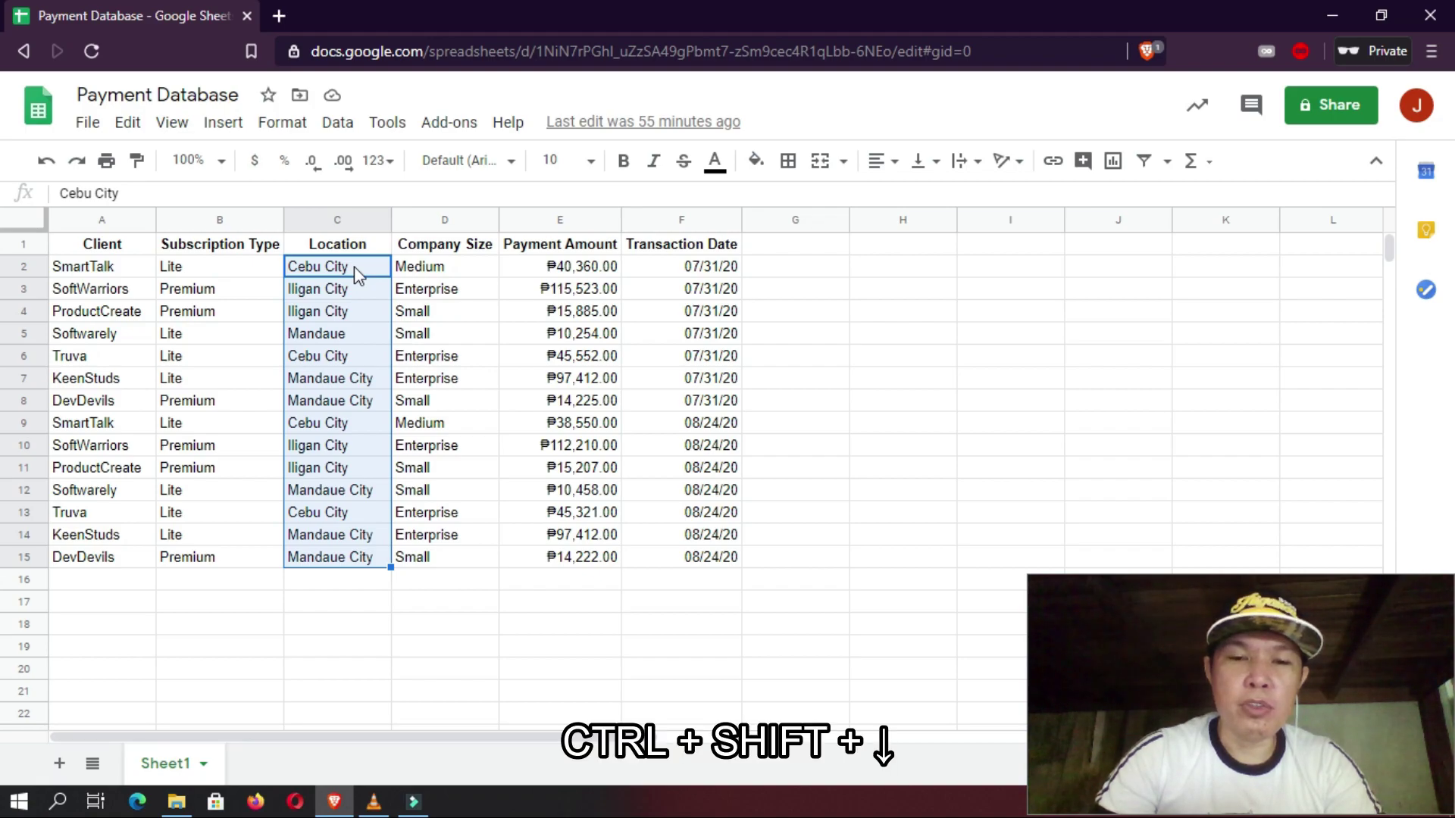
key("ctrl+shift+Down")
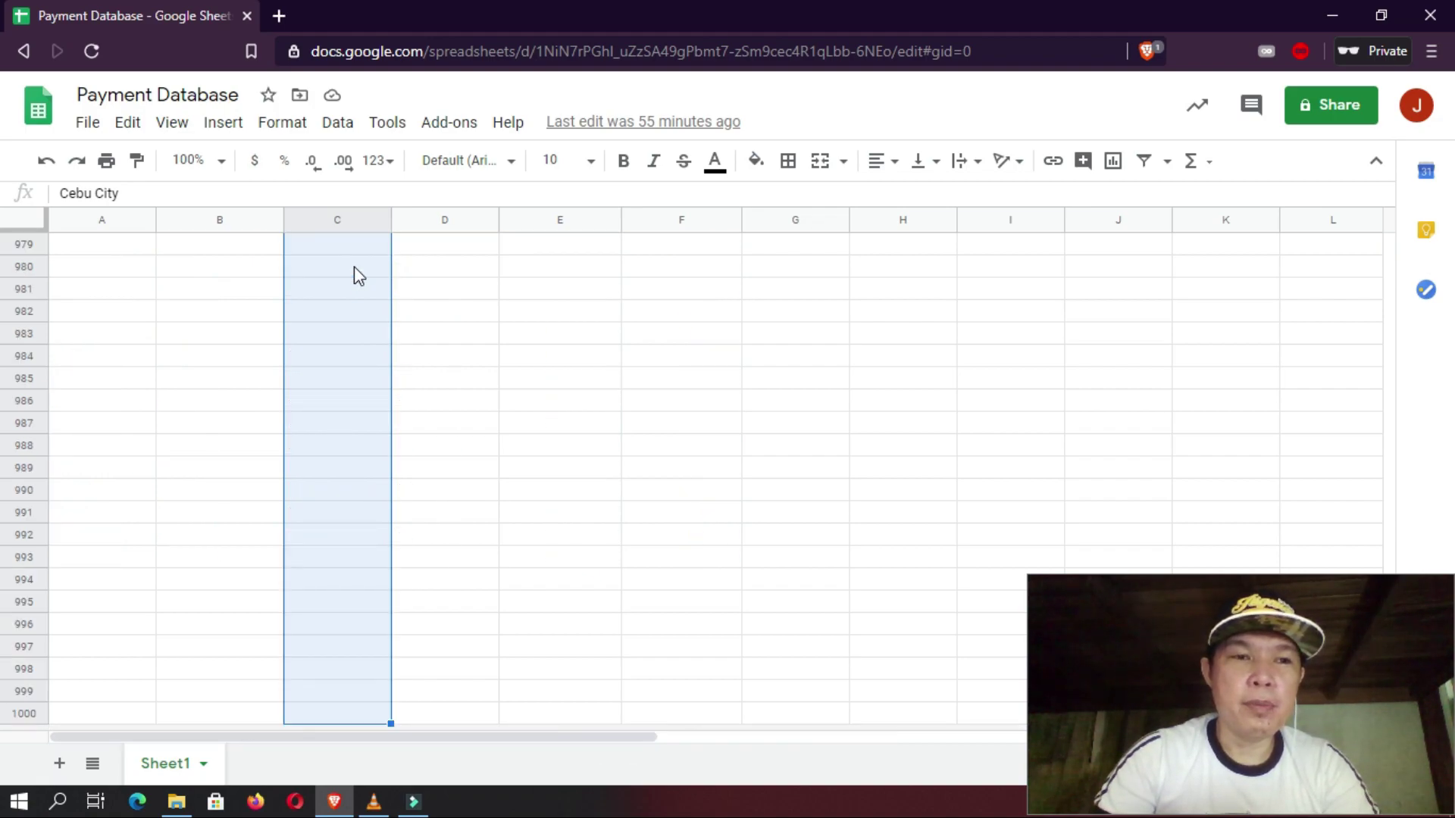
key("ctrl+BackSpace")
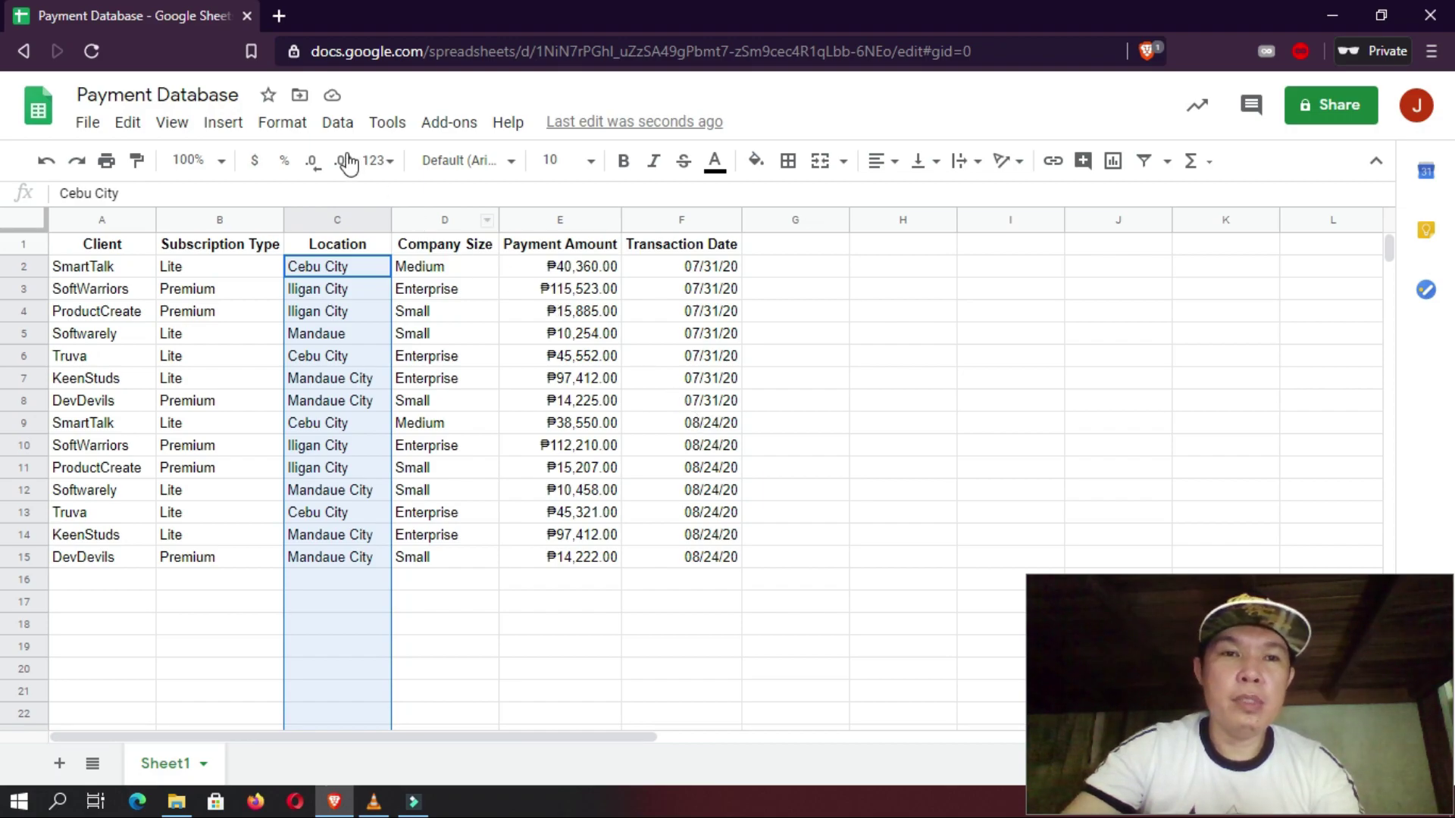
left_click(341, 125)
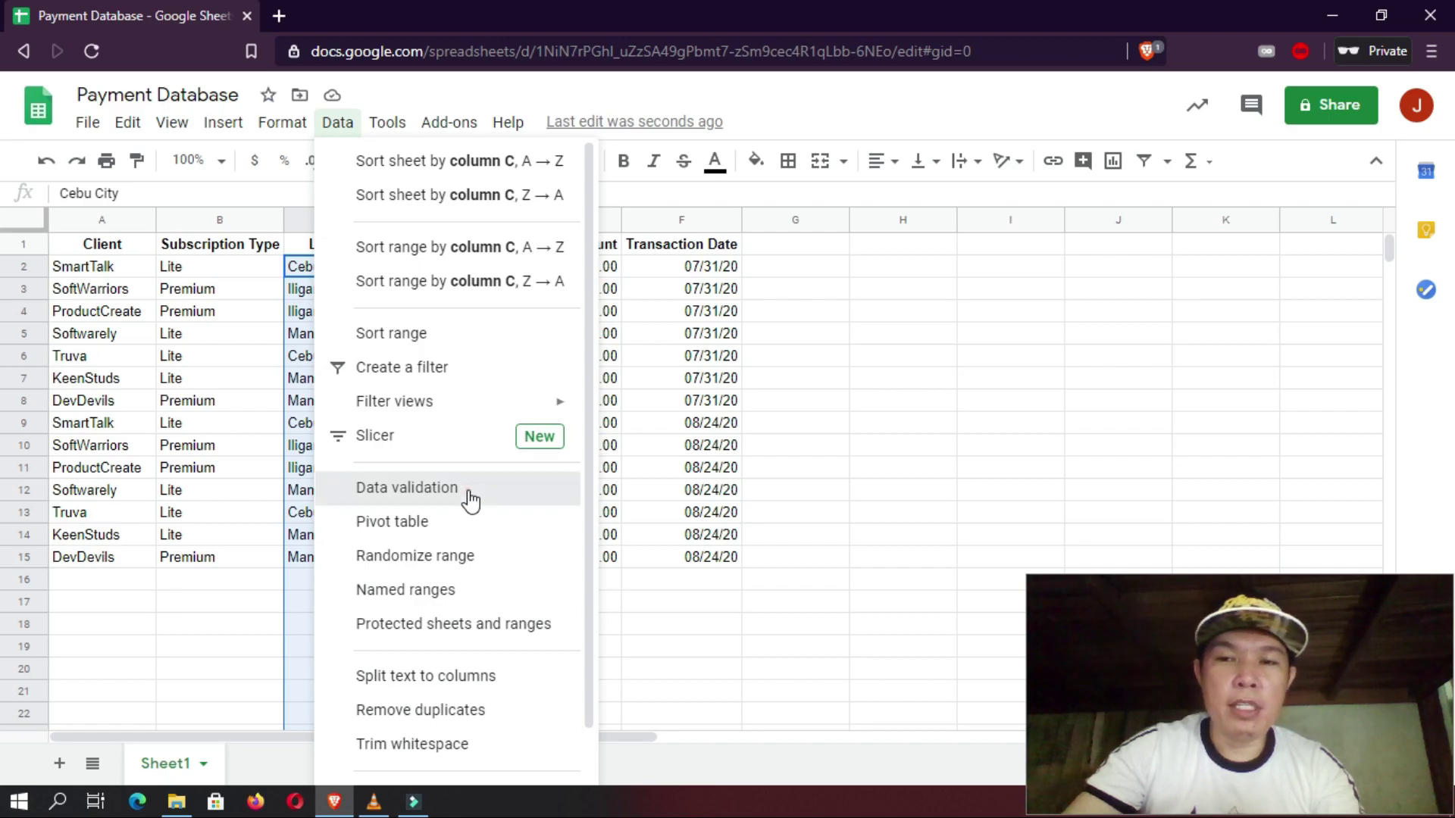
- Start a data validation rule on range C2:C using List of items criteria
left_click(471, 492)
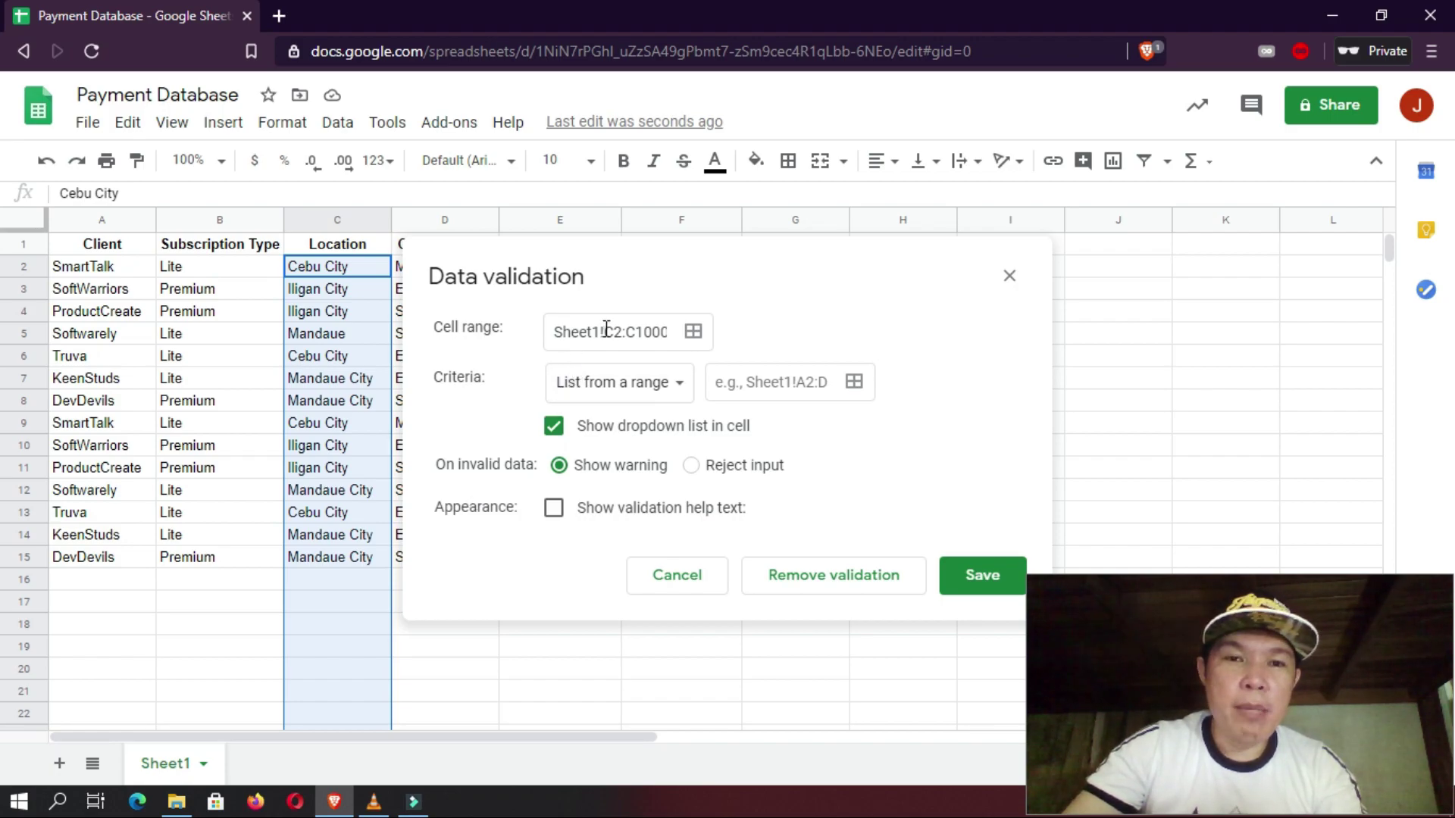
left_click_drag(603, 332, 676, 344)
type("C2")
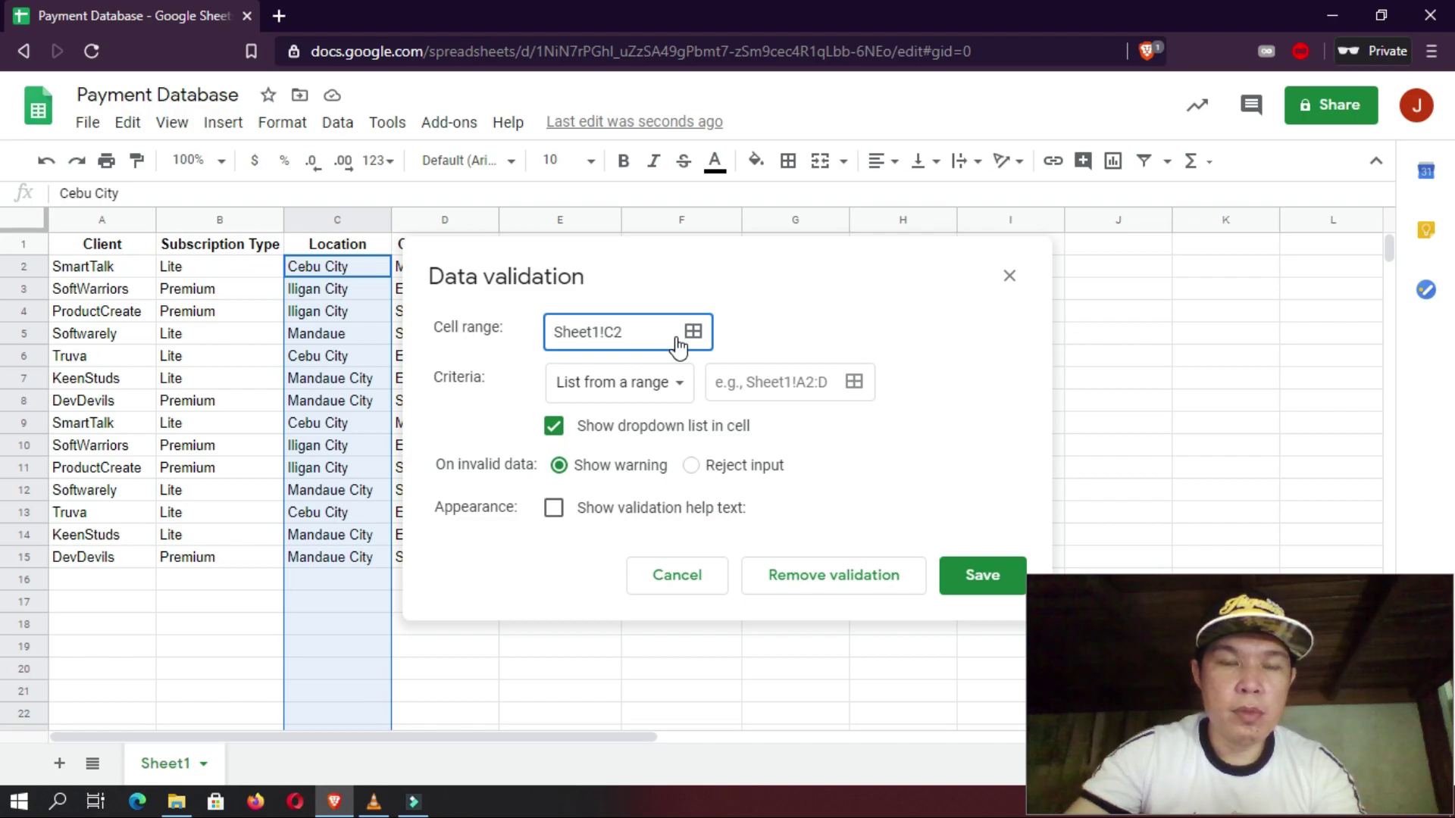
type(":C")
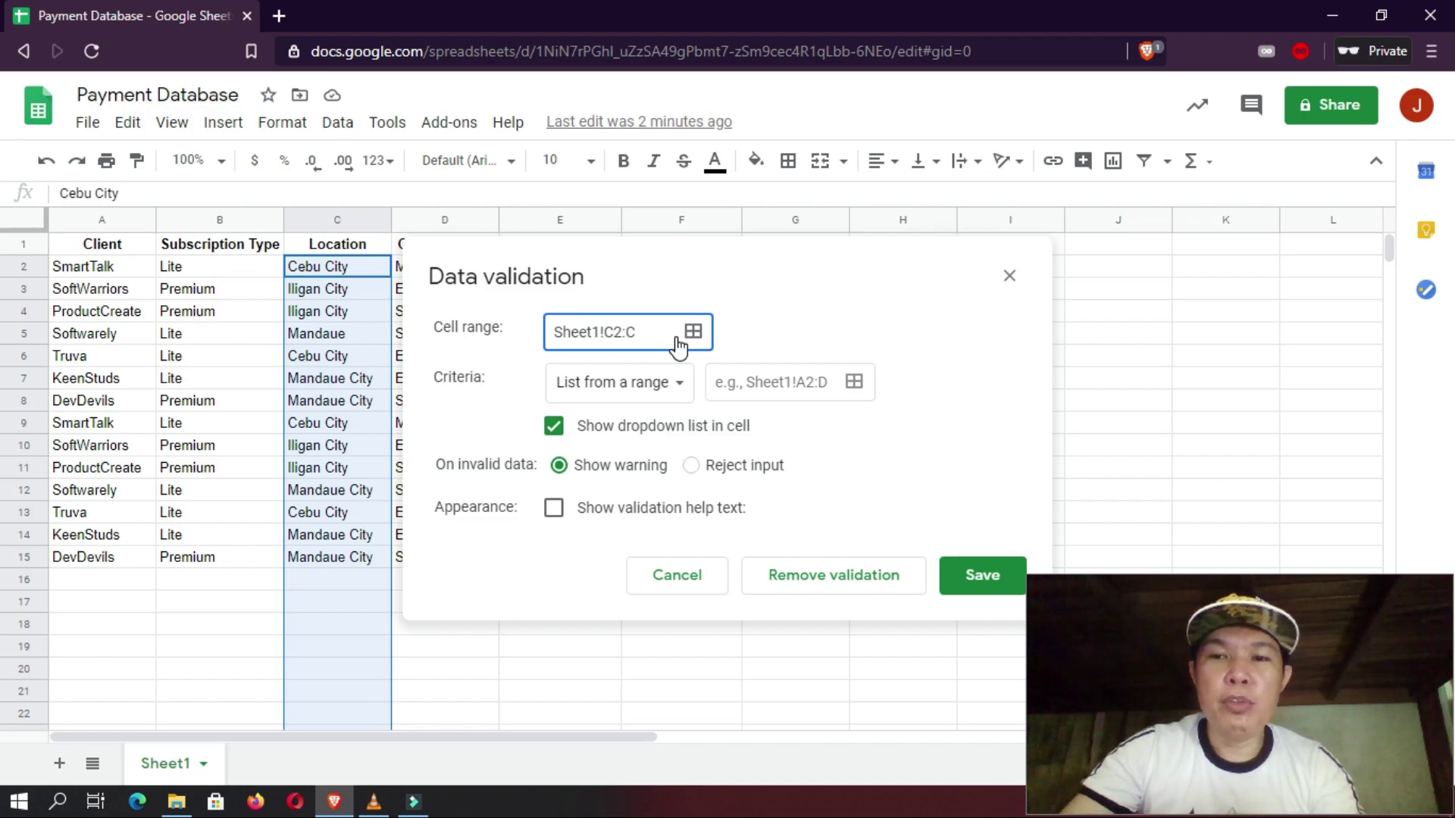
left_click(657, 383)
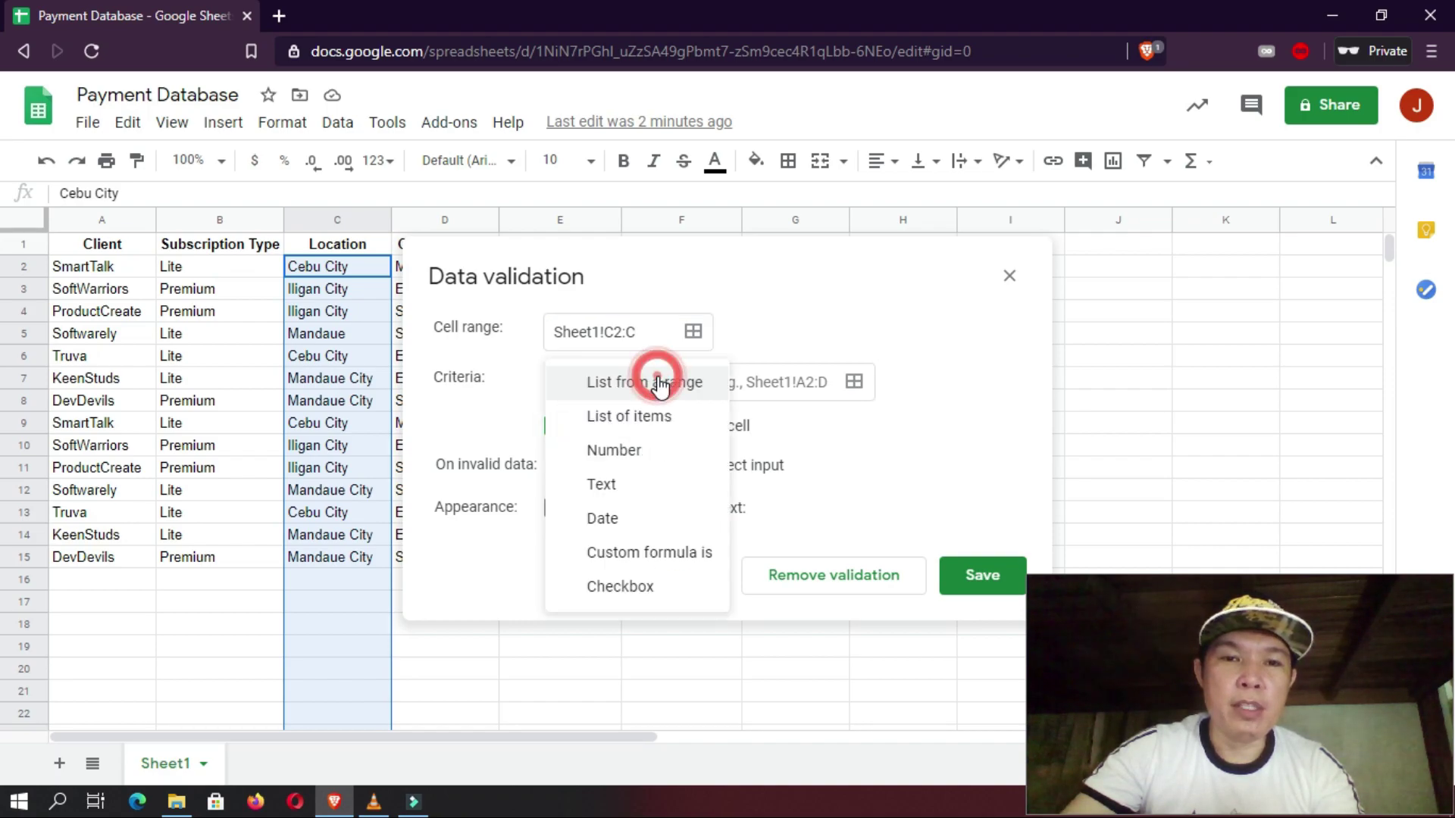
left_click(650, 418)
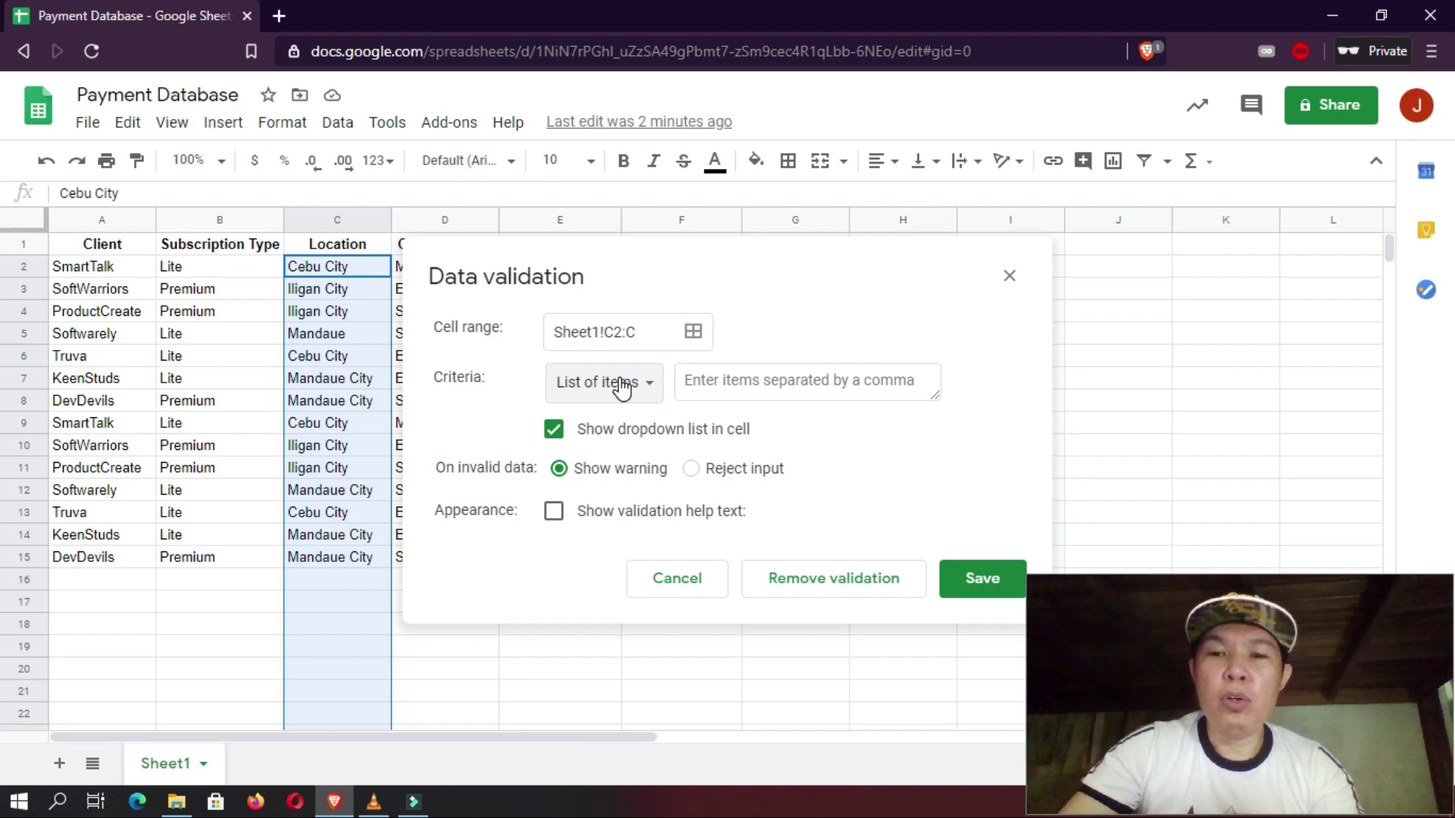
- Enter 'Cebu City, Mandaue City, Iligan City' as the allowed list items
left_click(721, 382)
type("Ceb")
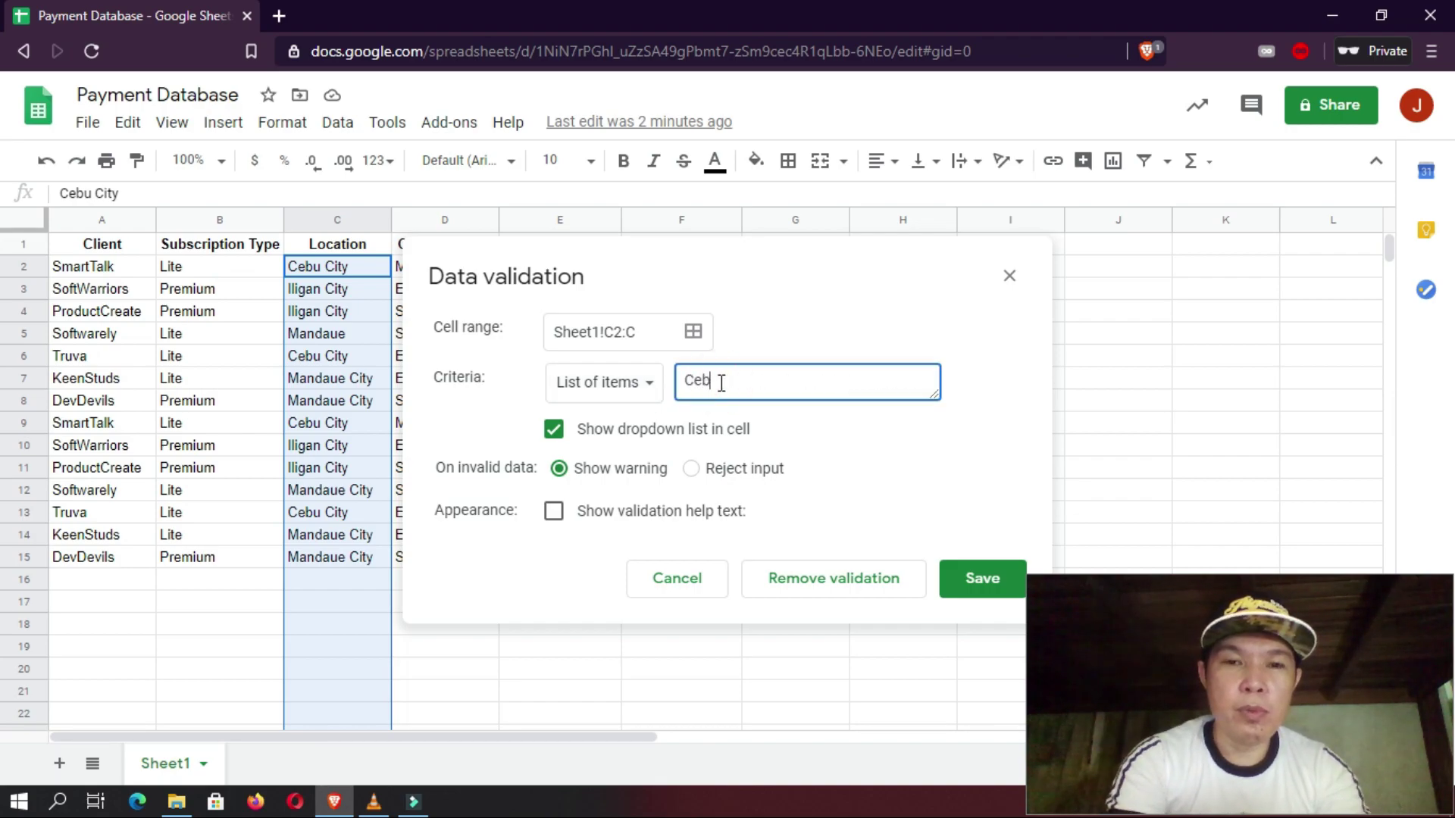
type("u City")
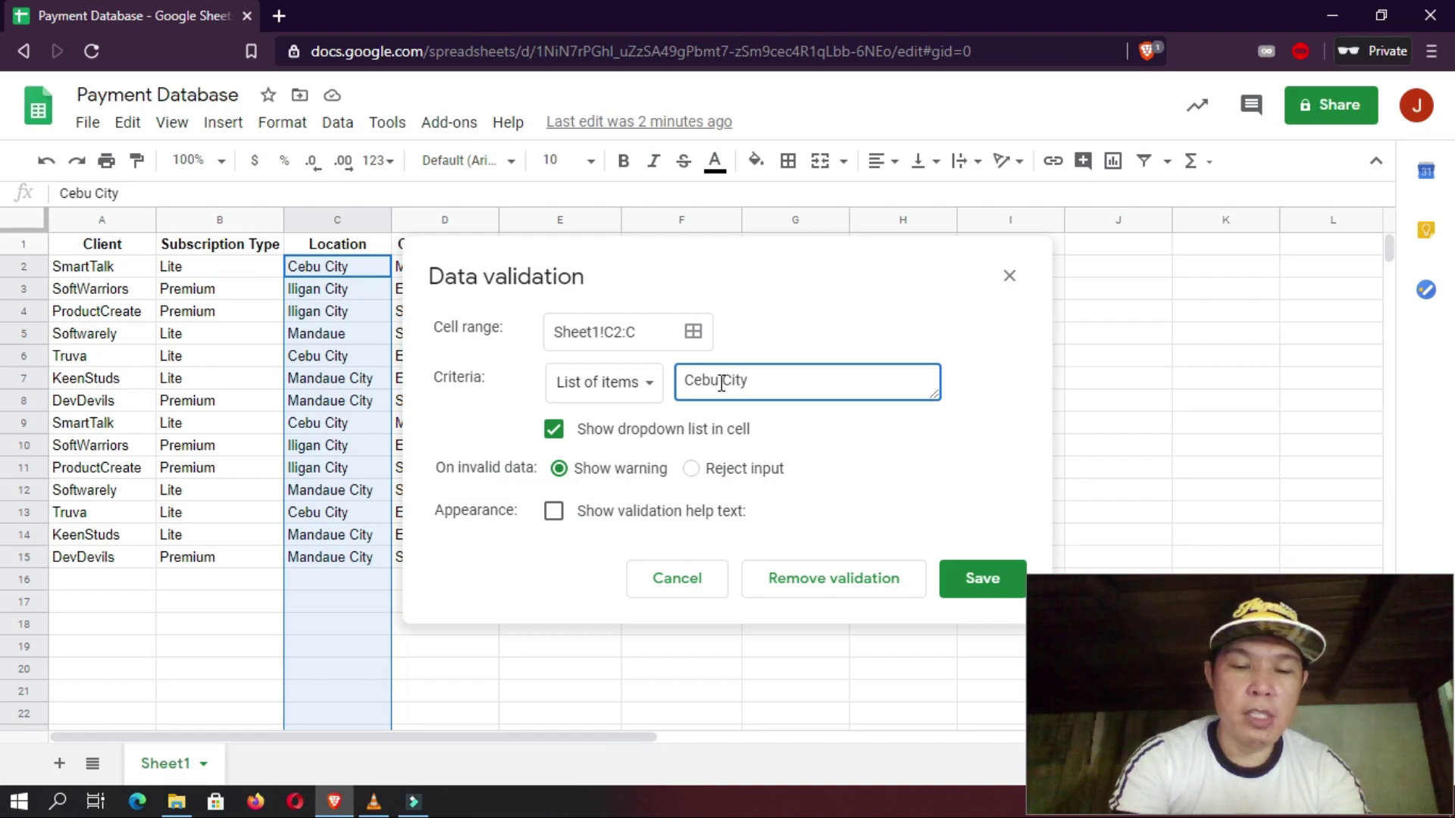
type(",")
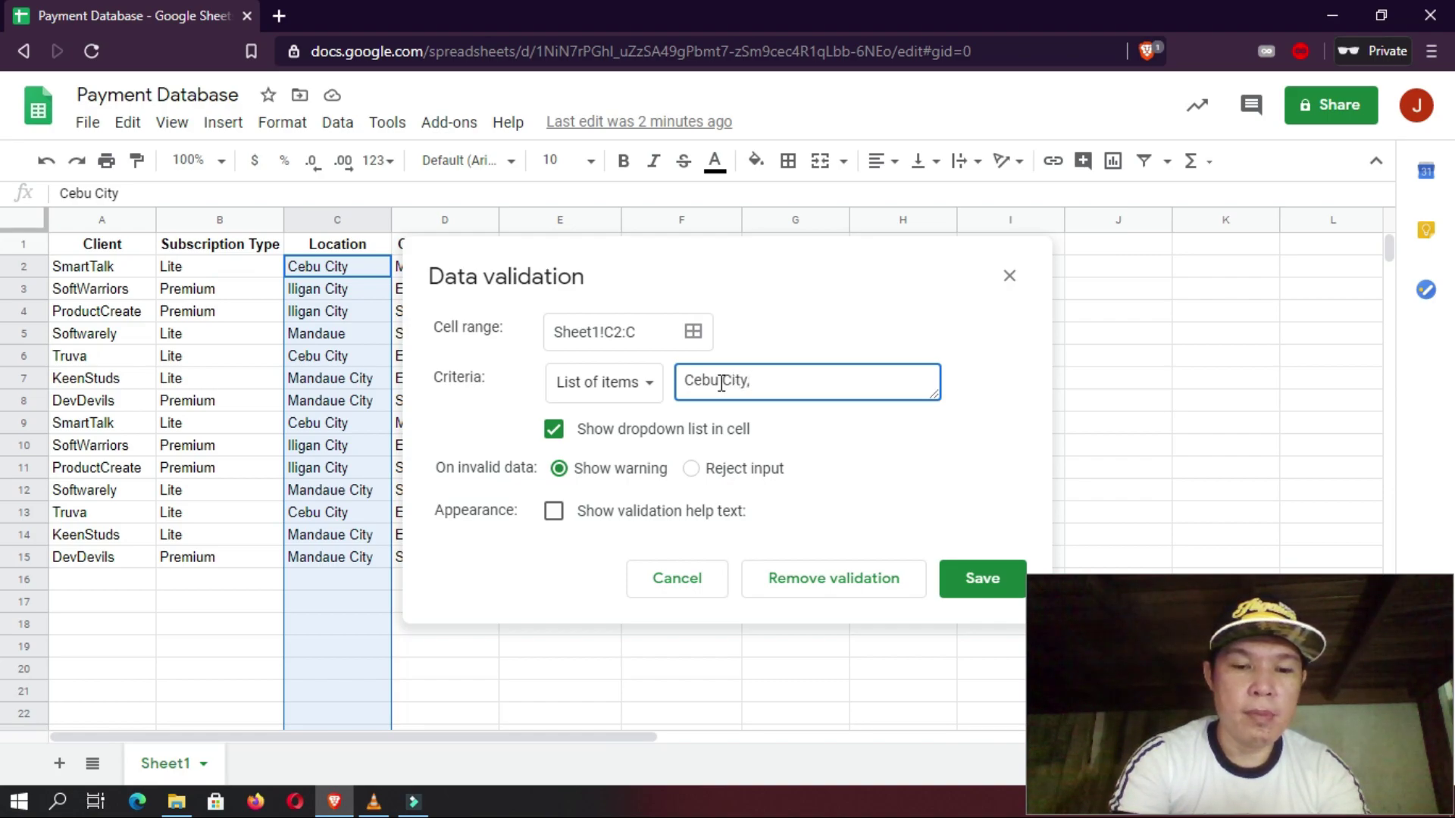
type(" Manda")
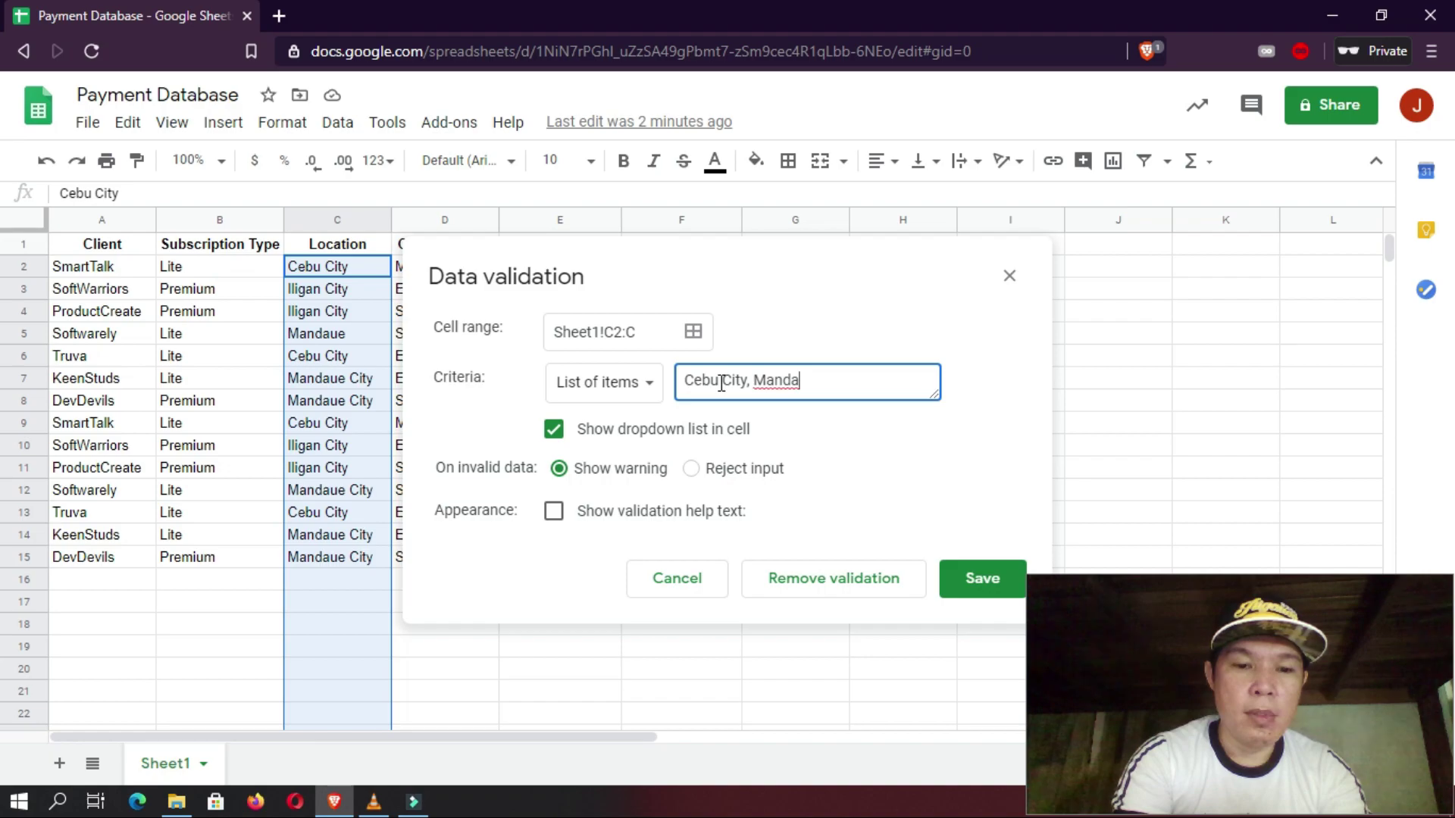
type("ue City")
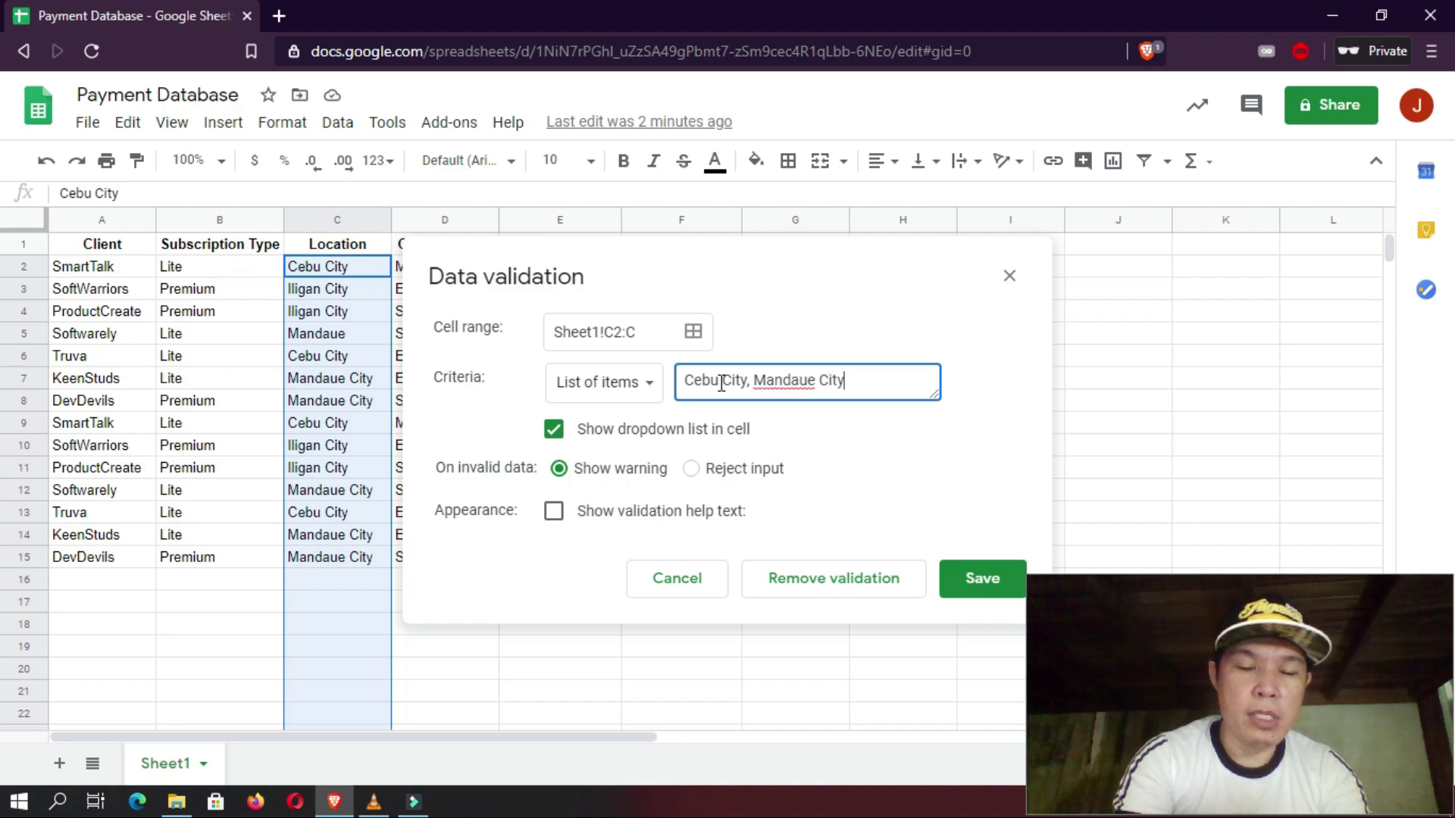
type(", Ilig")
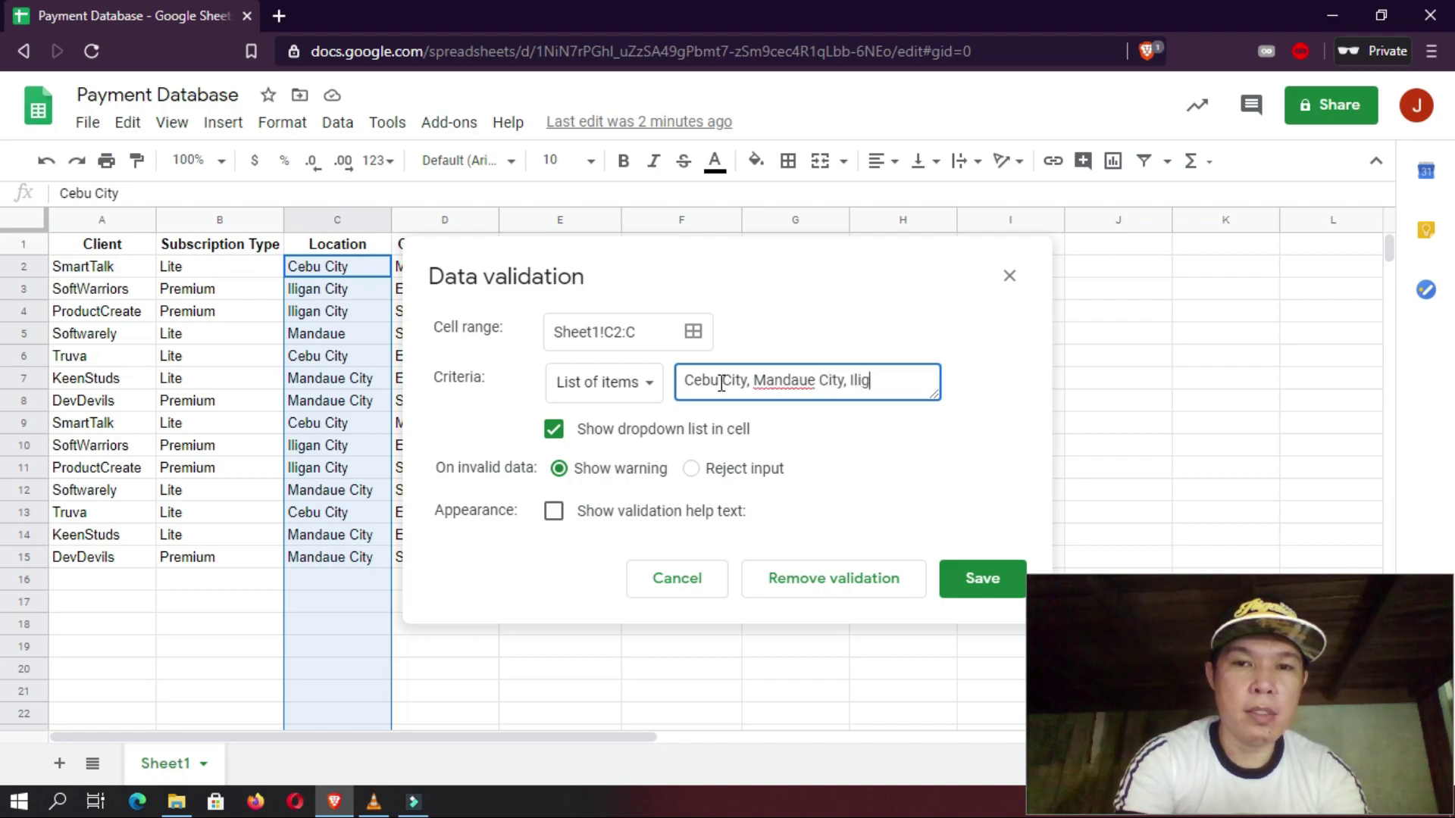
type("an City")
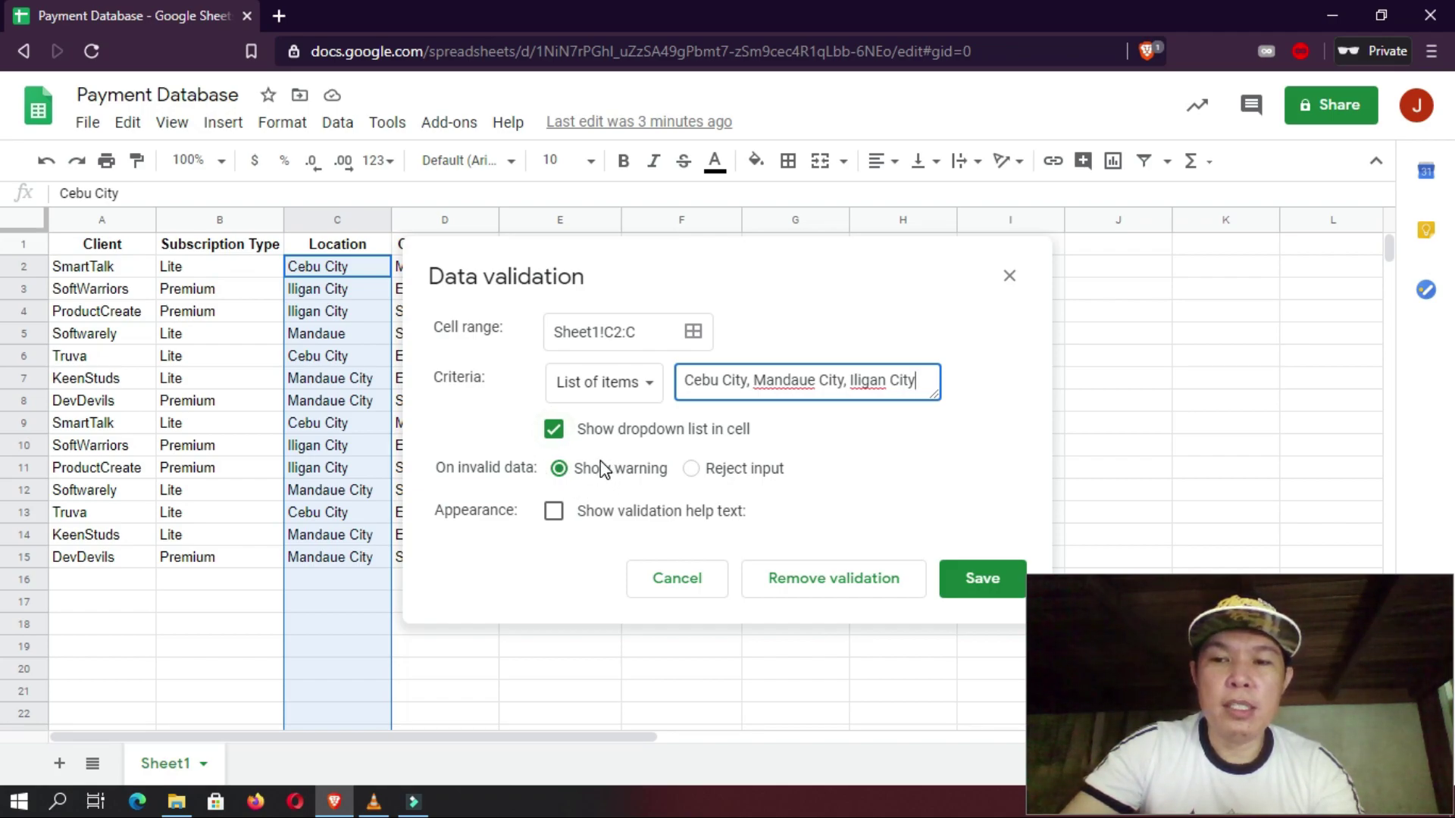
- Save the three-city dropdown rule and correct C5 from Mandaue to Mandaue City
left_click(953, 589)
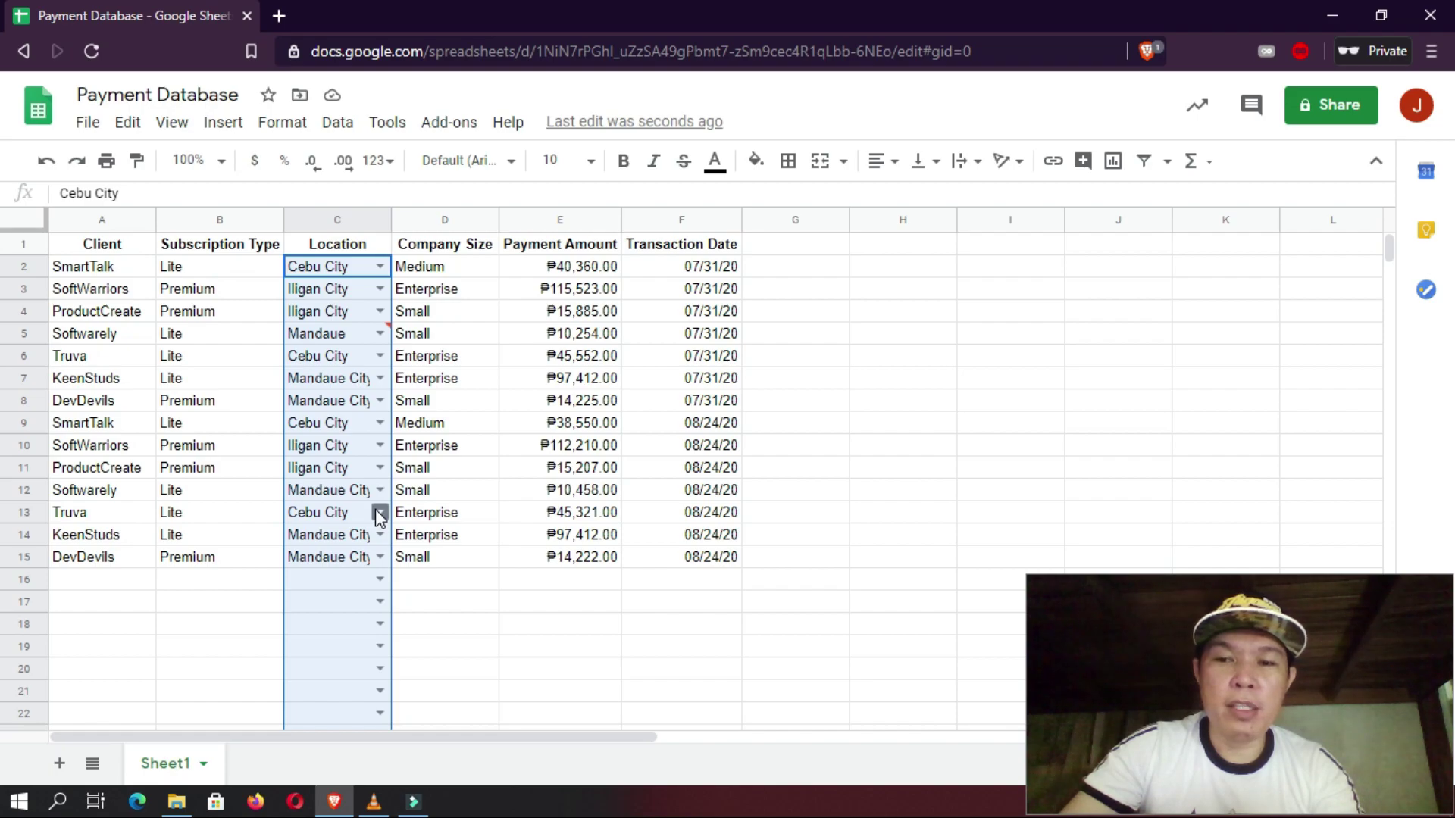
left_click(349, 334)
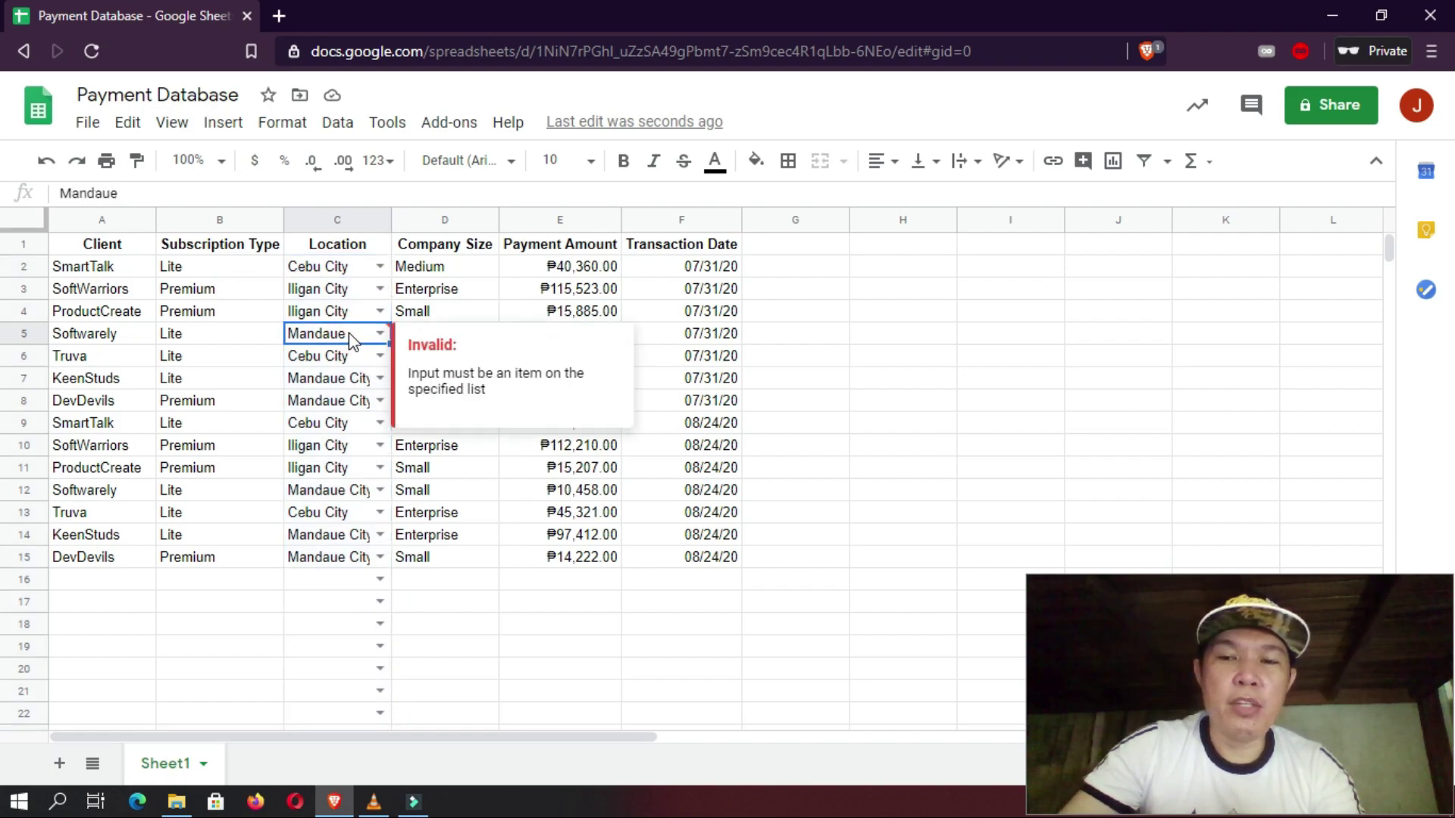
left_click(138, 189)
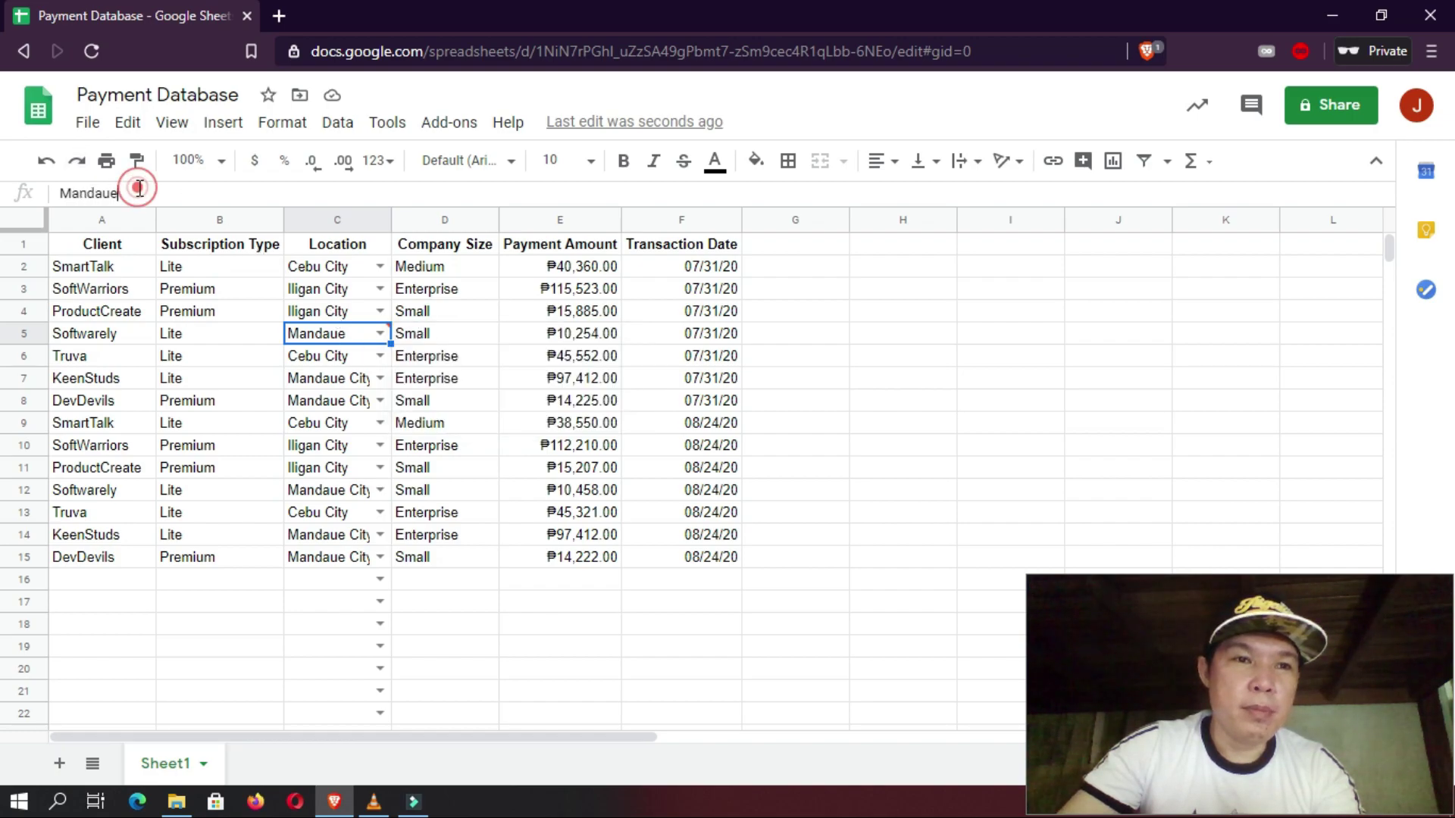
type("City")
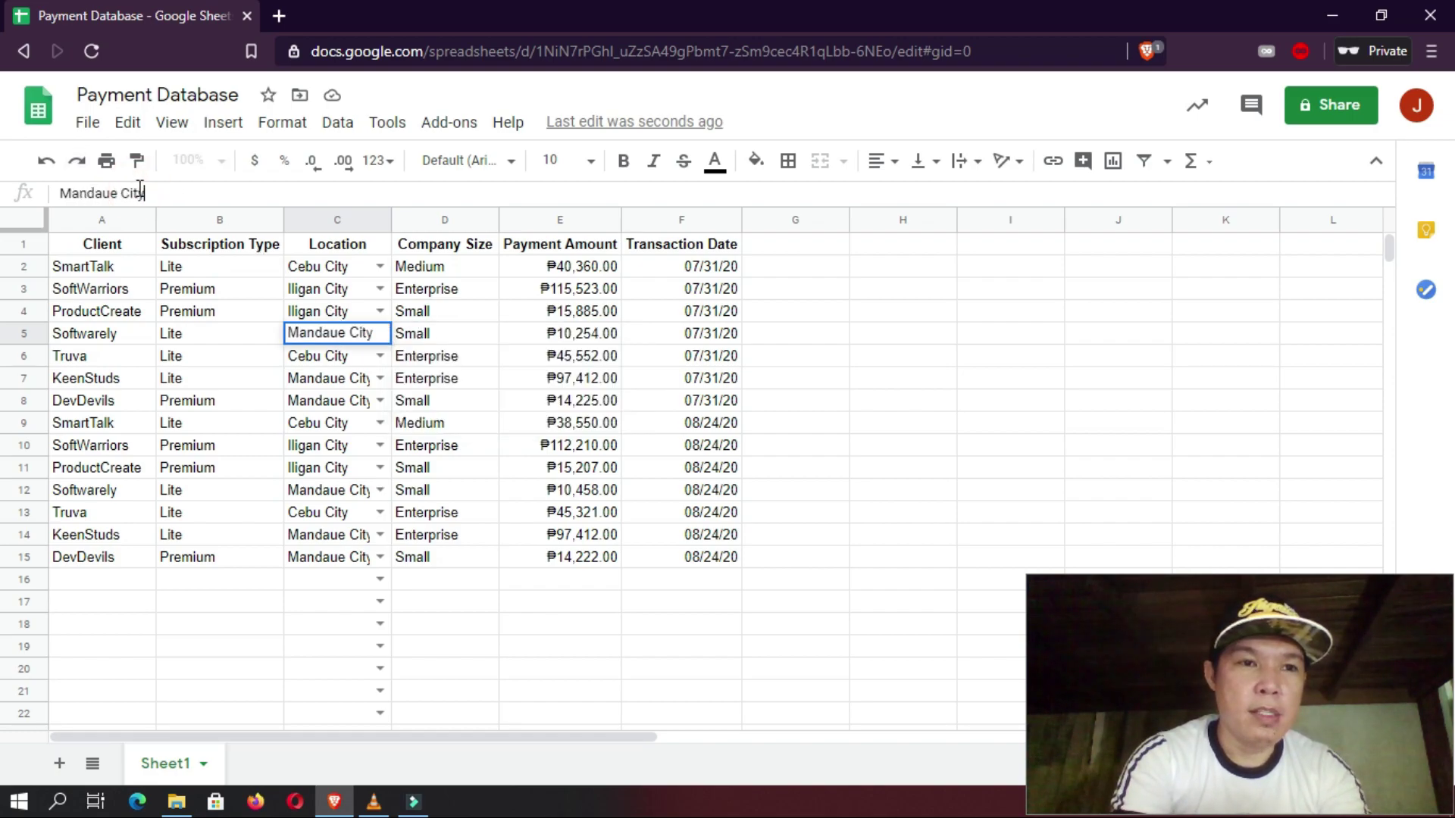
key("Return")
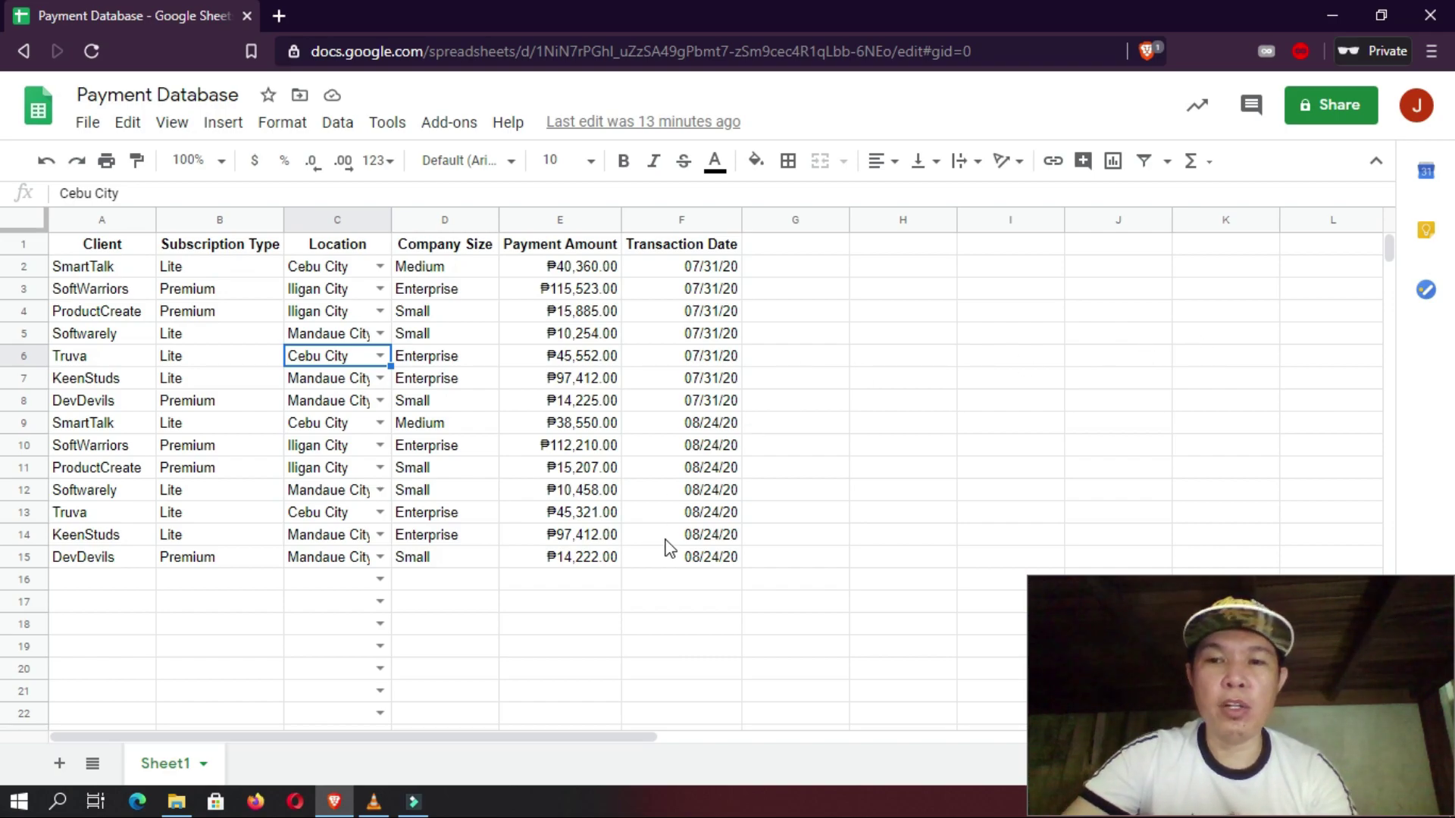
- Add a second sheet and name it 'Validation Values'
left_click(60, 763)
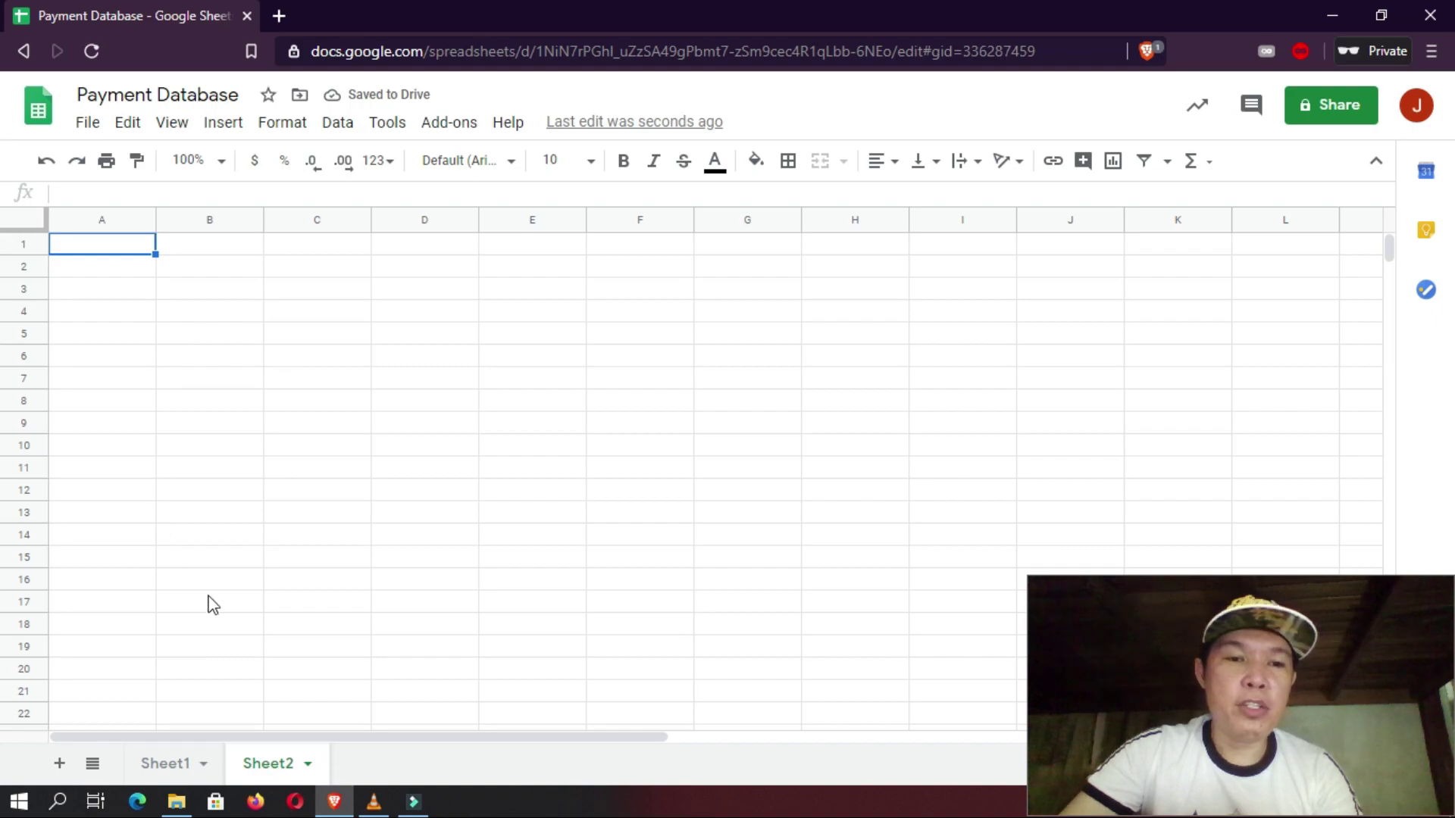
left_click(286, 773)
double_click(287, 773)
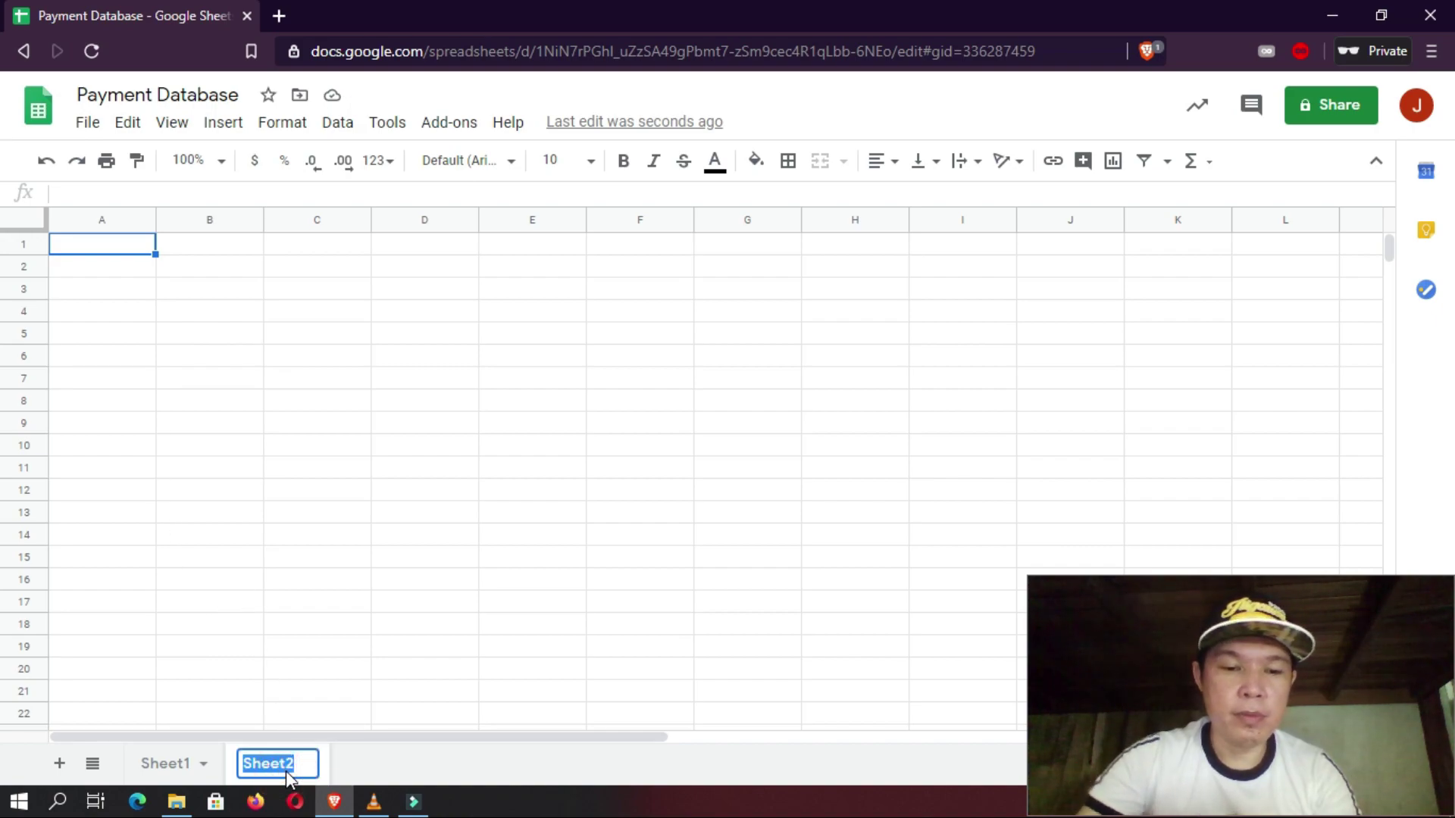
type("Validation Values")
key("Return")
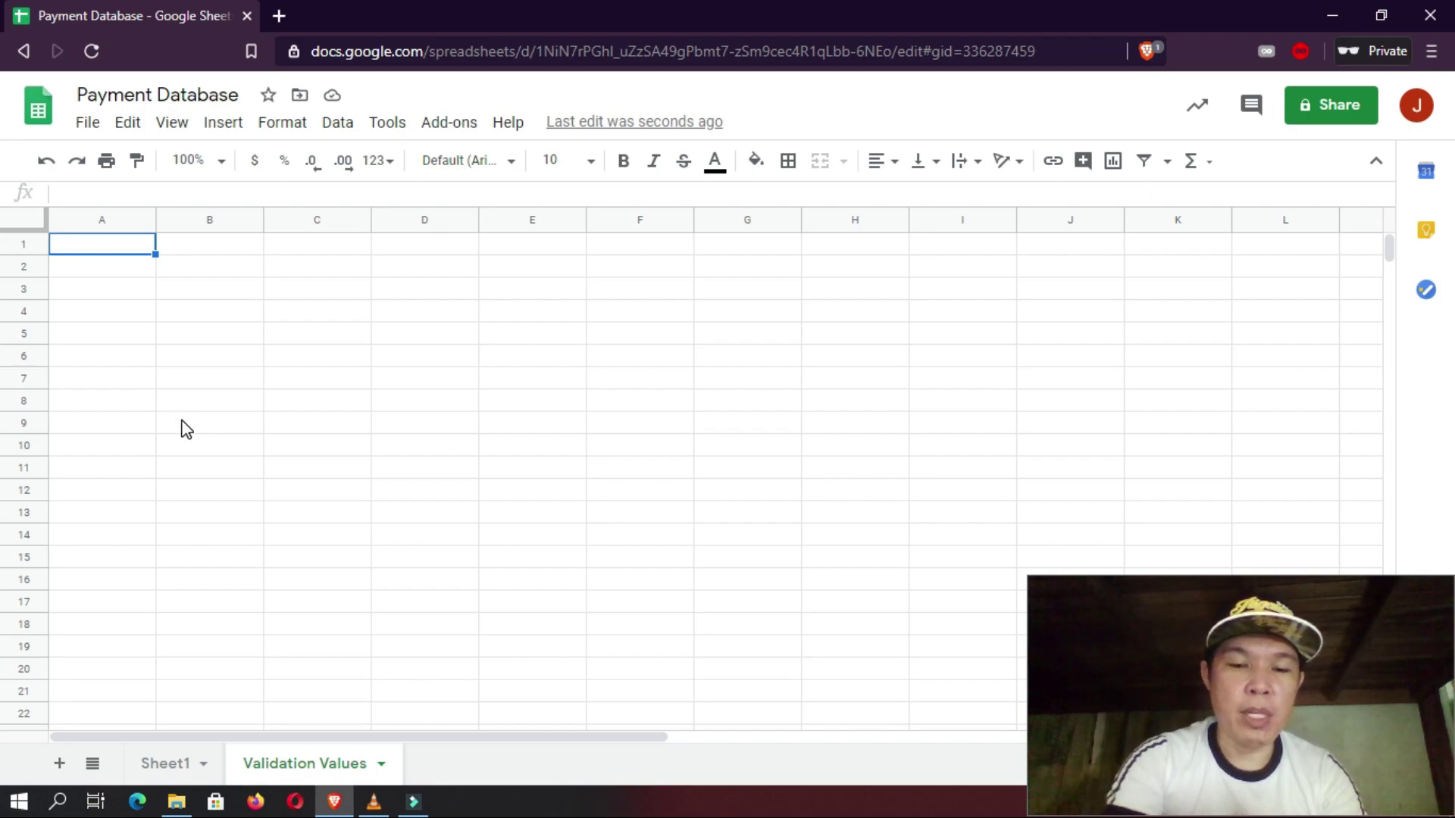
- Fill A1:A4 with Location, Cebu City, Mandaue City, Iligan City, then return to Sheet1
type("Location")
key("Return")
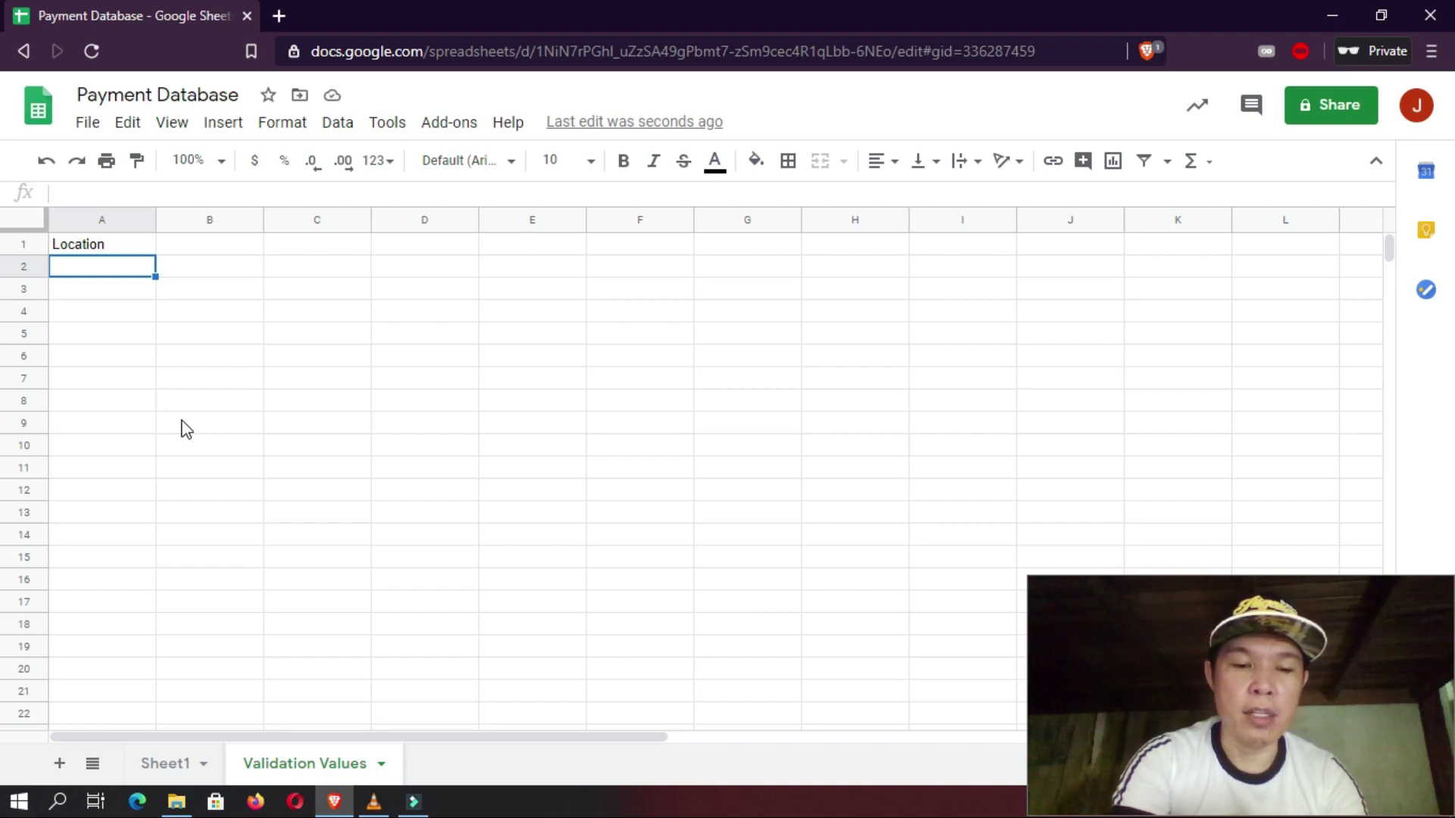
type("Cebu City")
key("Return")
type("Mandaue City")
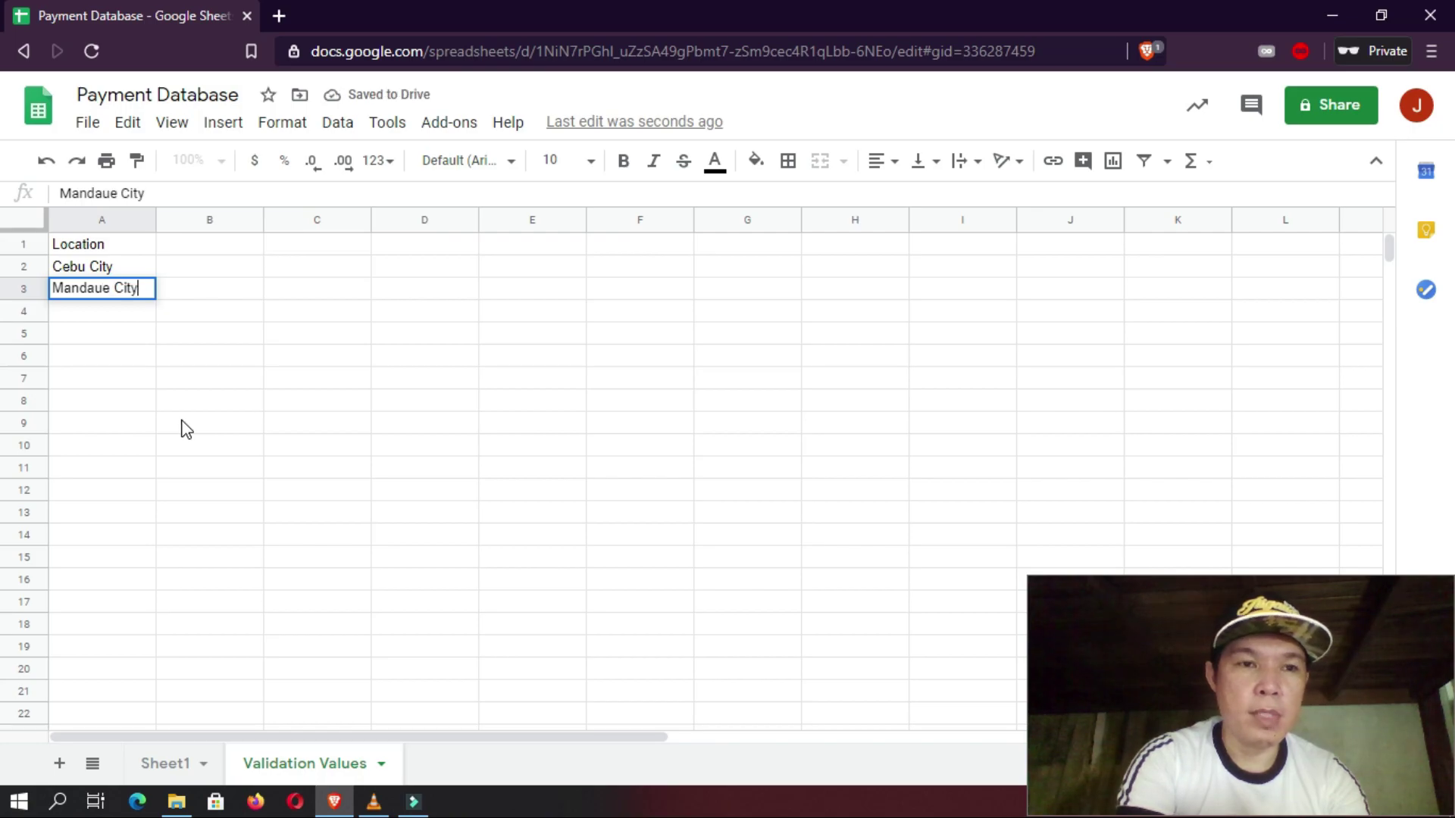
key("Return")
type("Iligan City")
key("Return")
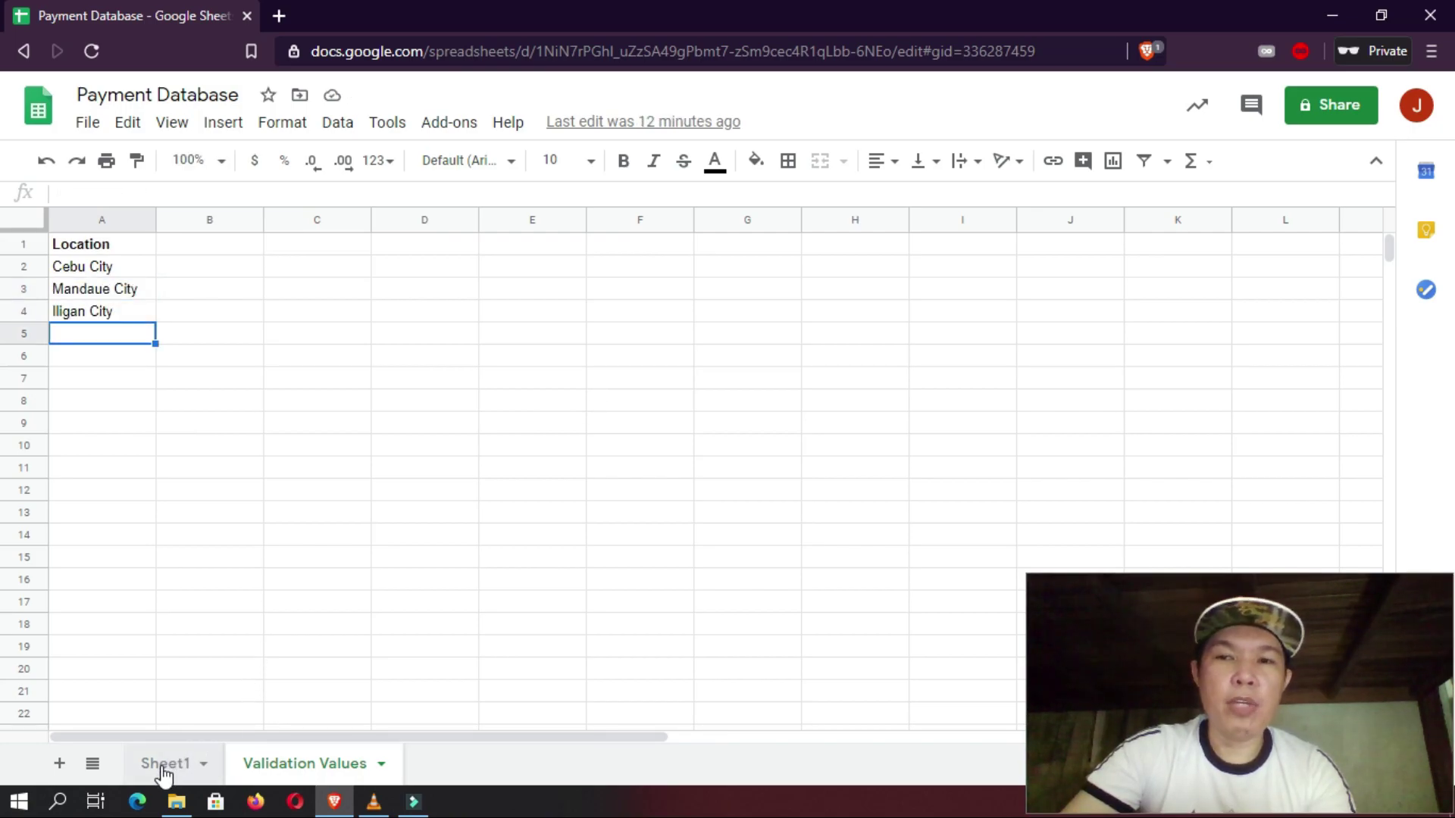
left_click(162, 767)
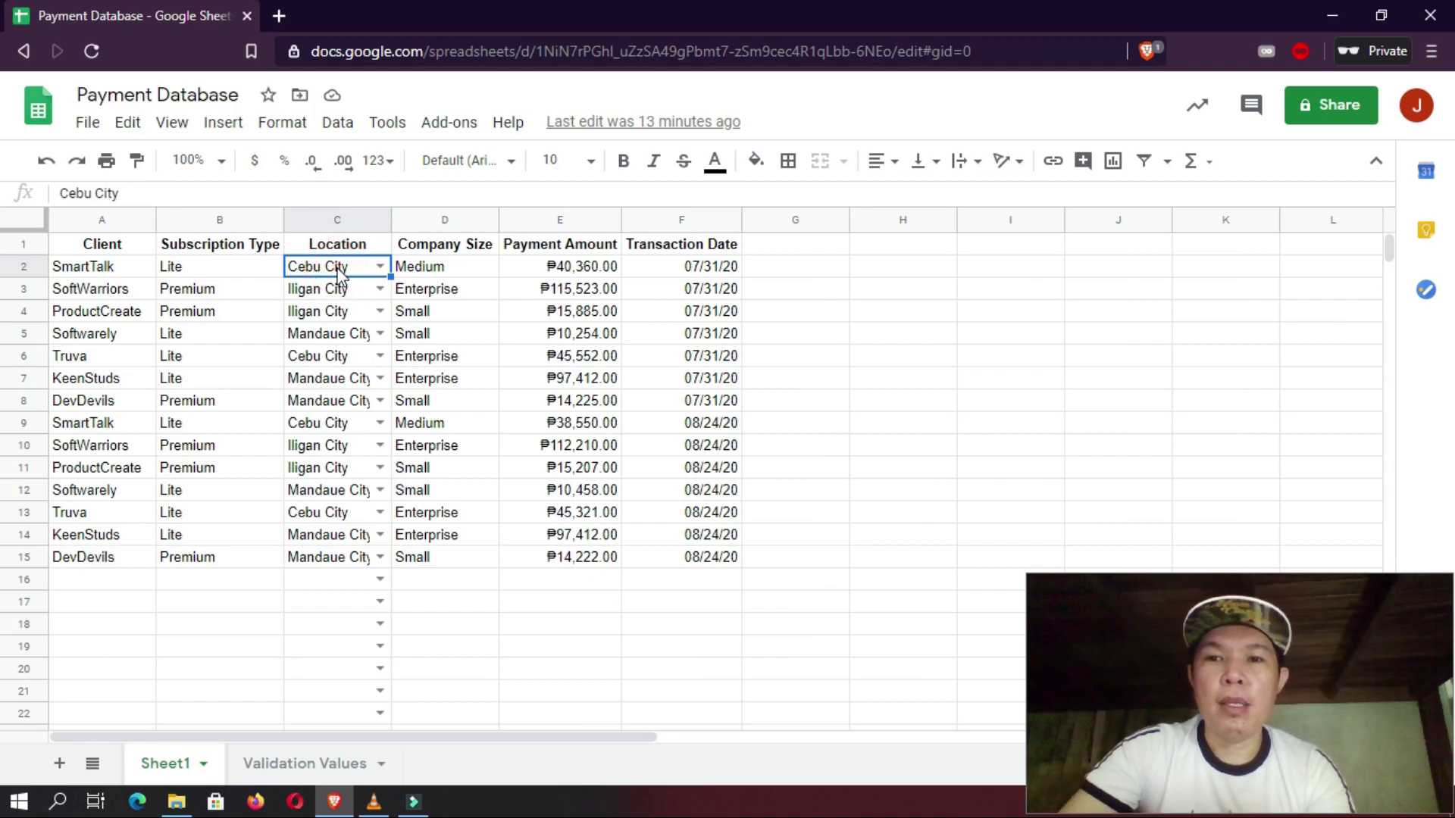
- Edit the Location validation rule to cover C2:C with List from a range criteria
left_click(348, 127)
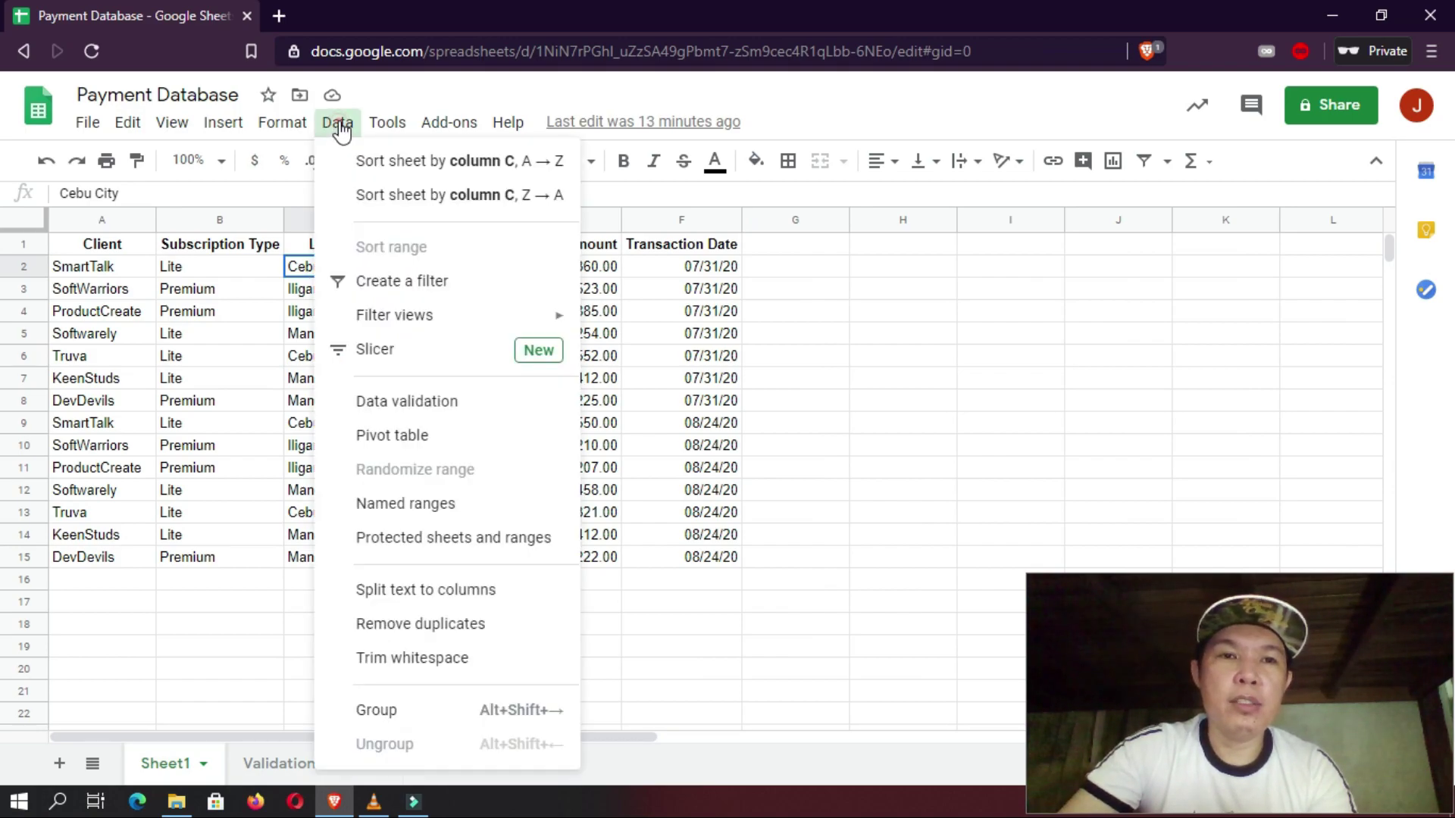
left_click(458, 403)
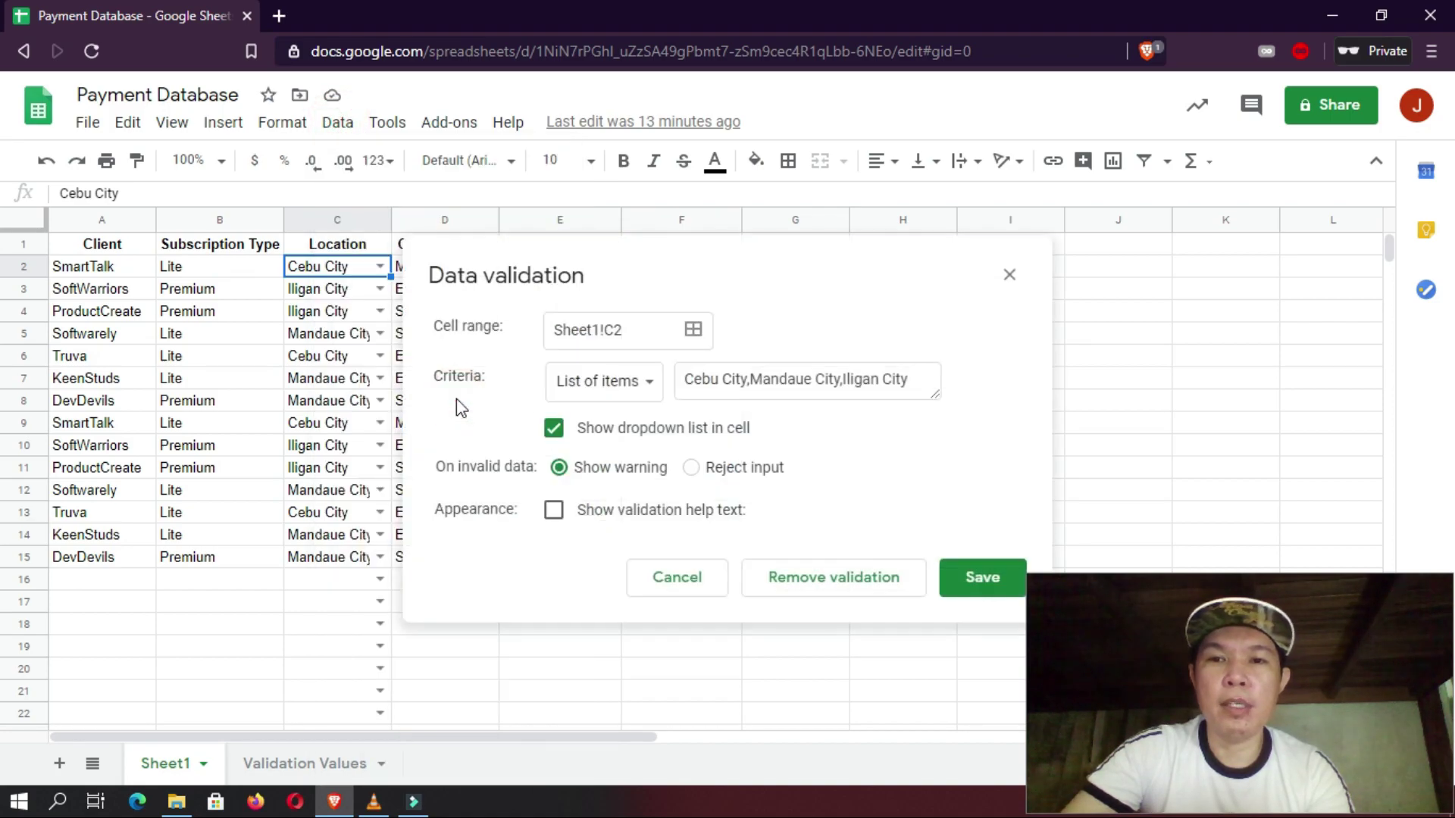
left_click(629, 330)
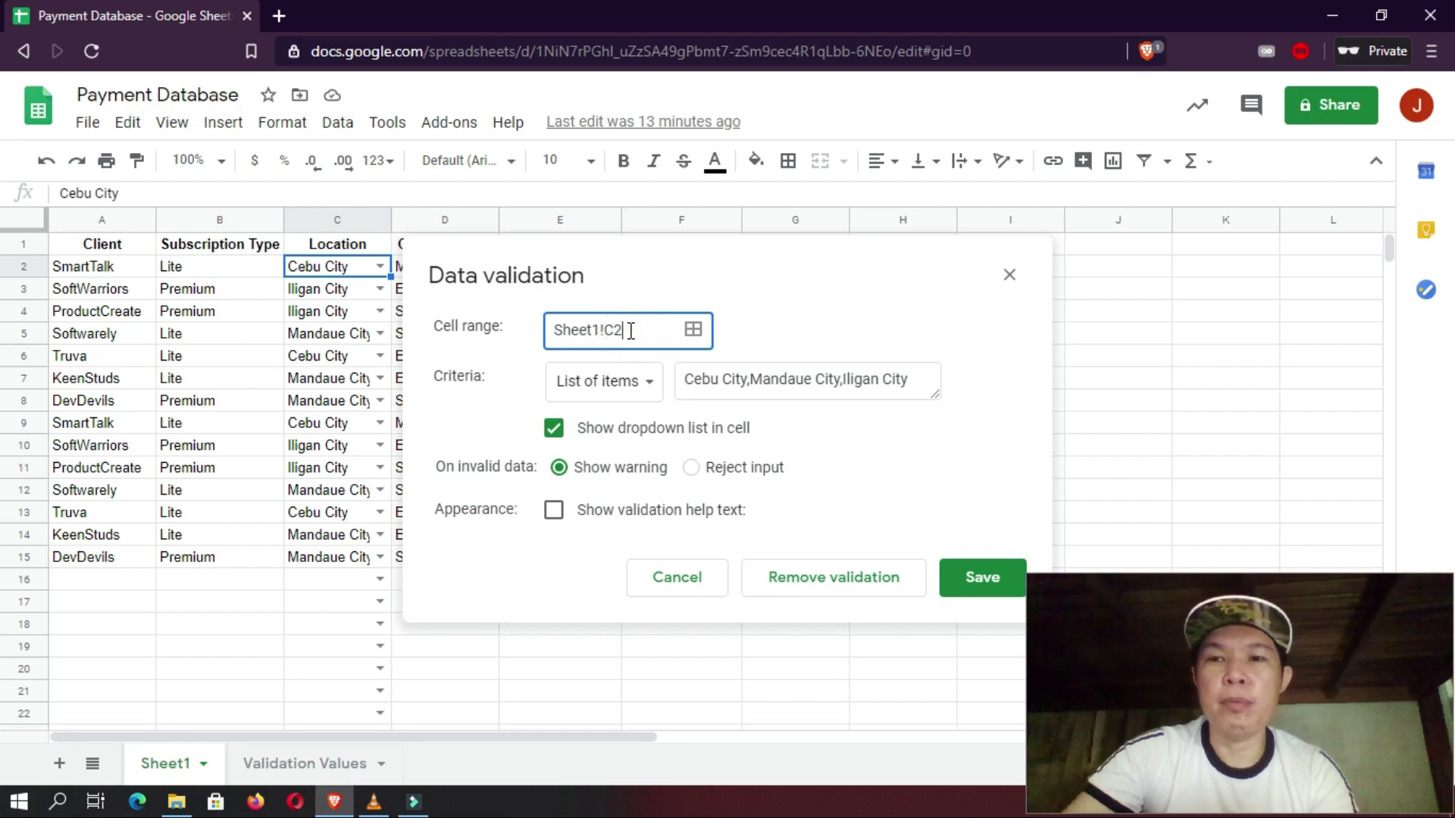
type(":C")
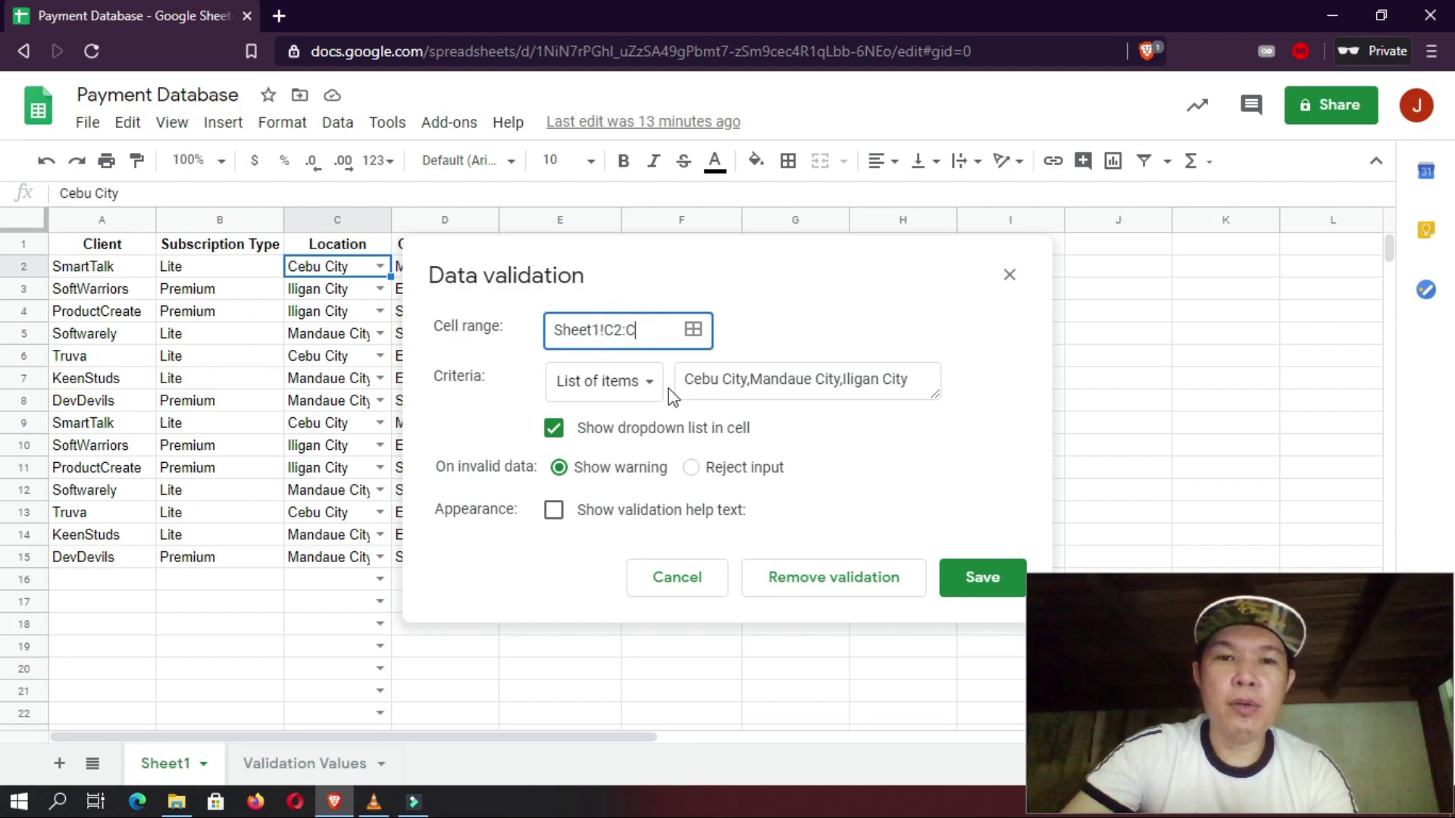
left_click(643, 392)
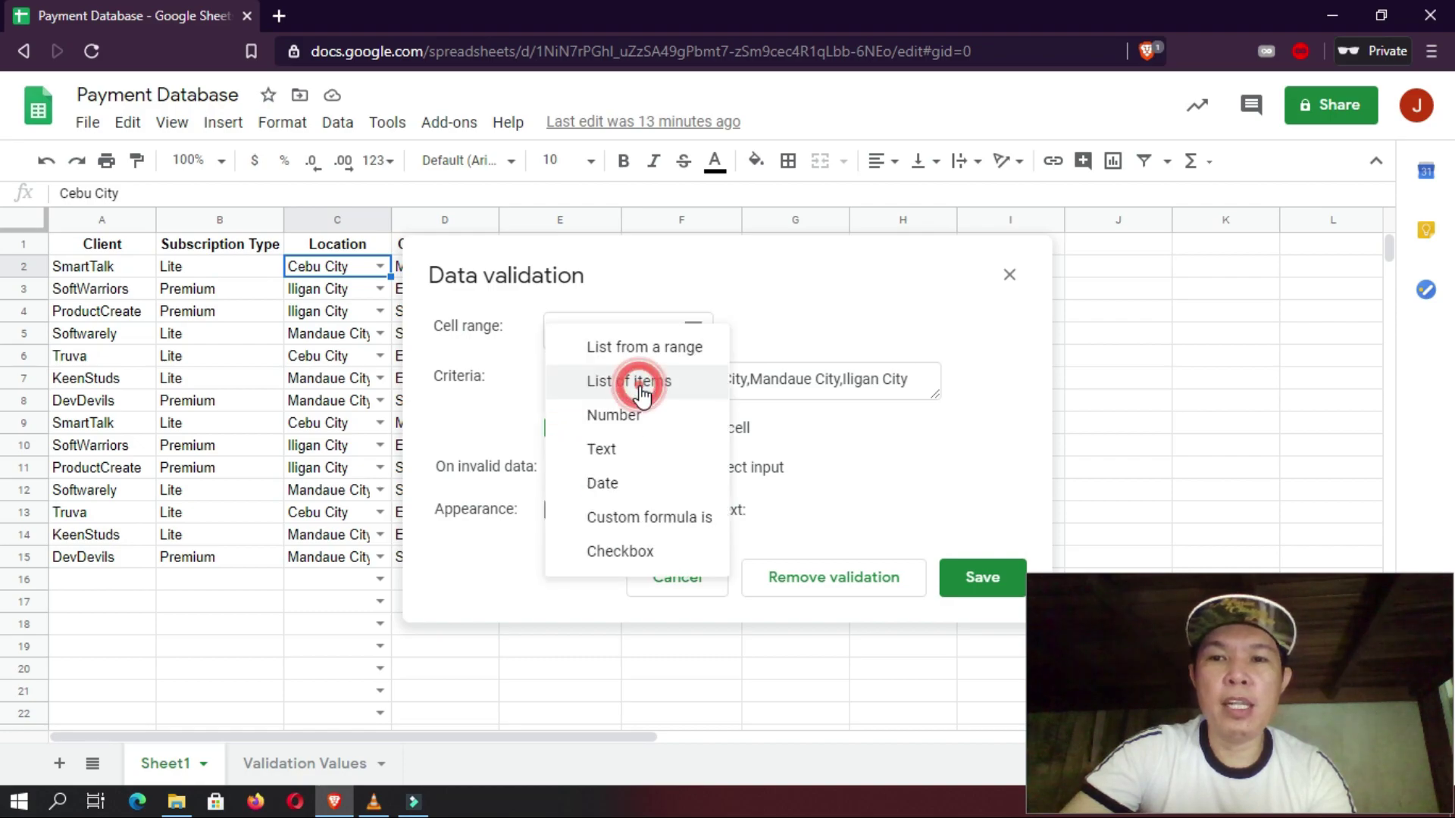
left_click(665, 353)
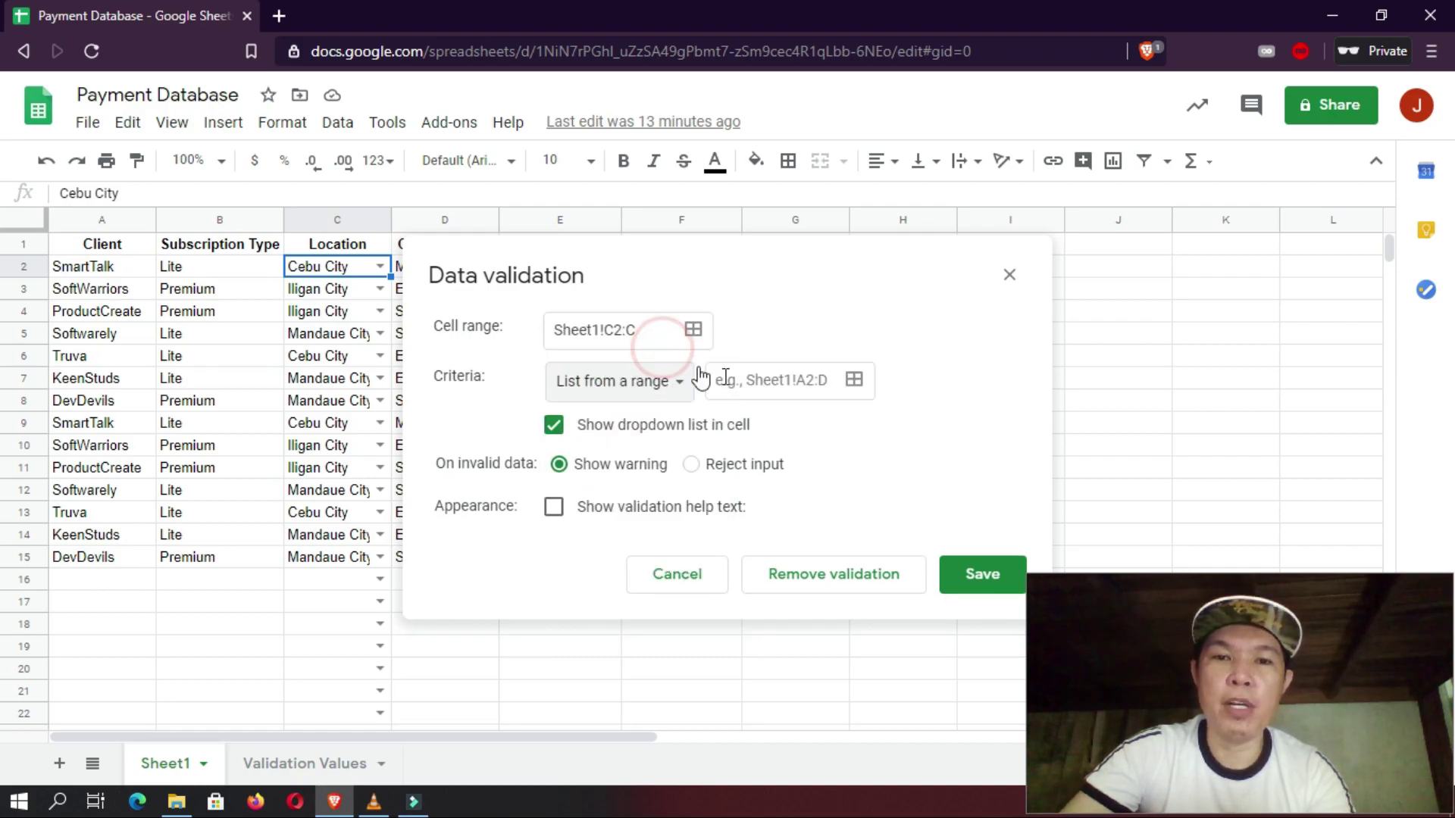
- Set the source range to 'Validation Values'!A2:A and save the rule
left_click(855, 380)
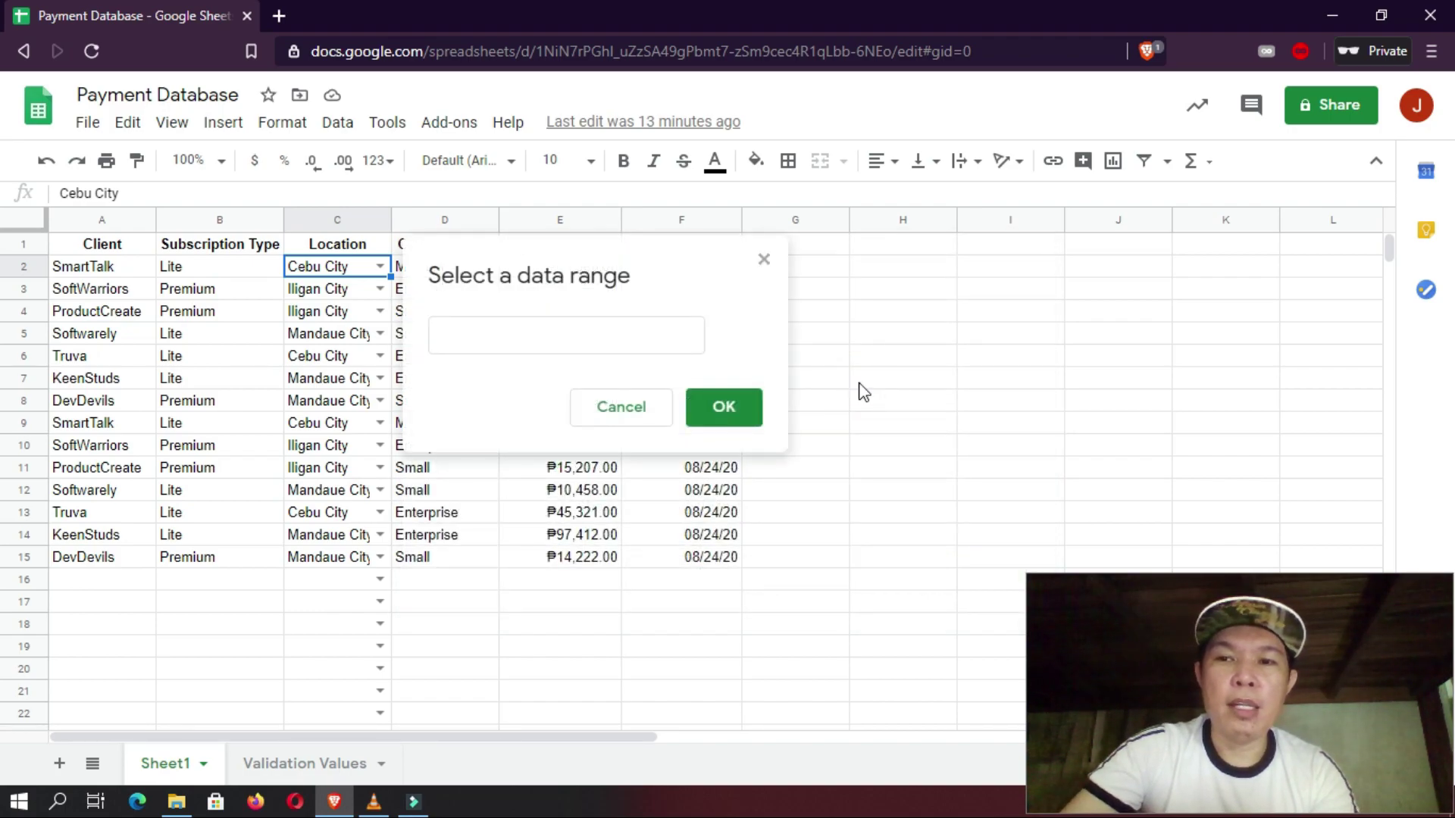
left_click(304, 765)
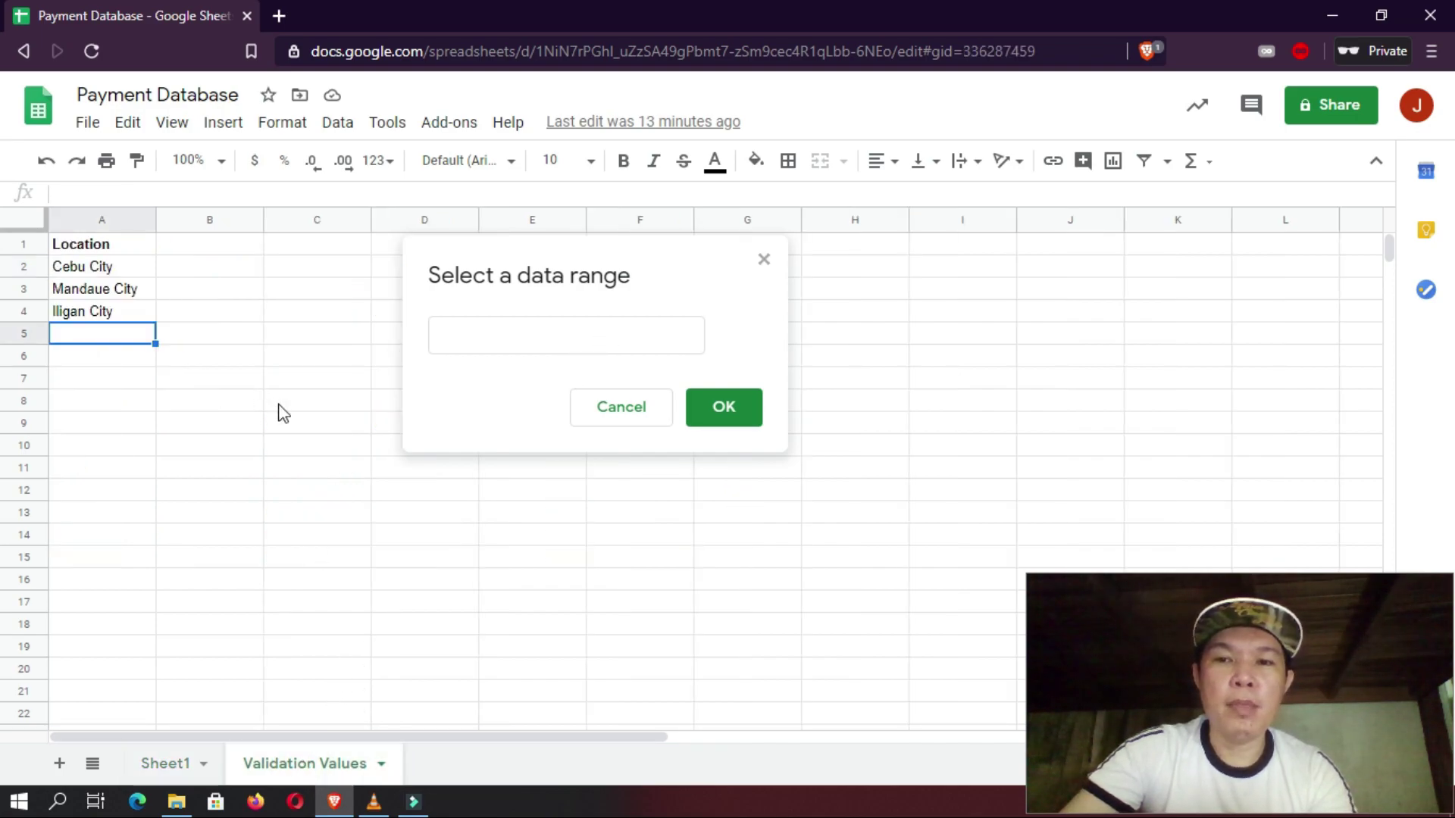
left_click(550, 331)
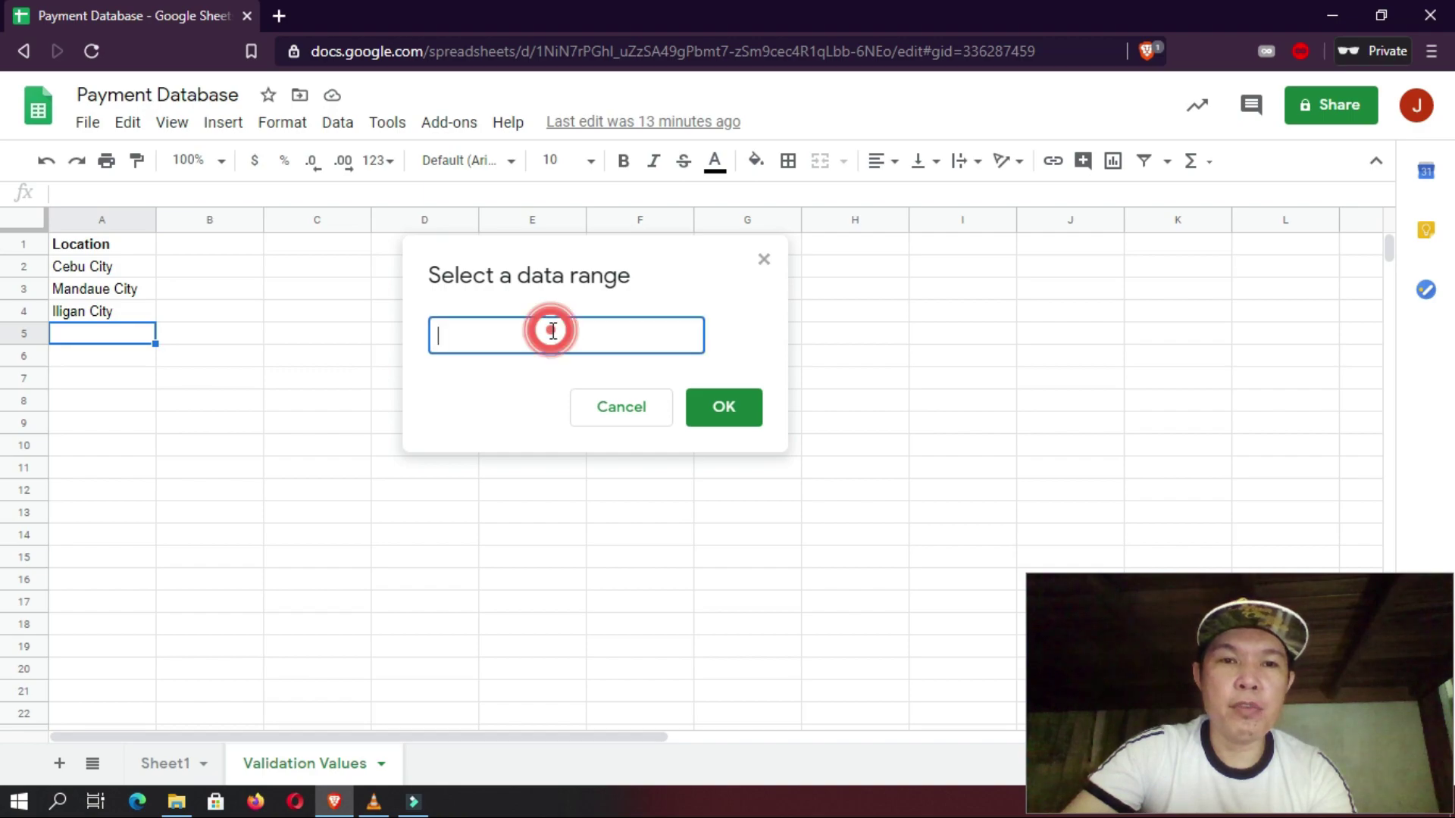
left_click(98, 267)
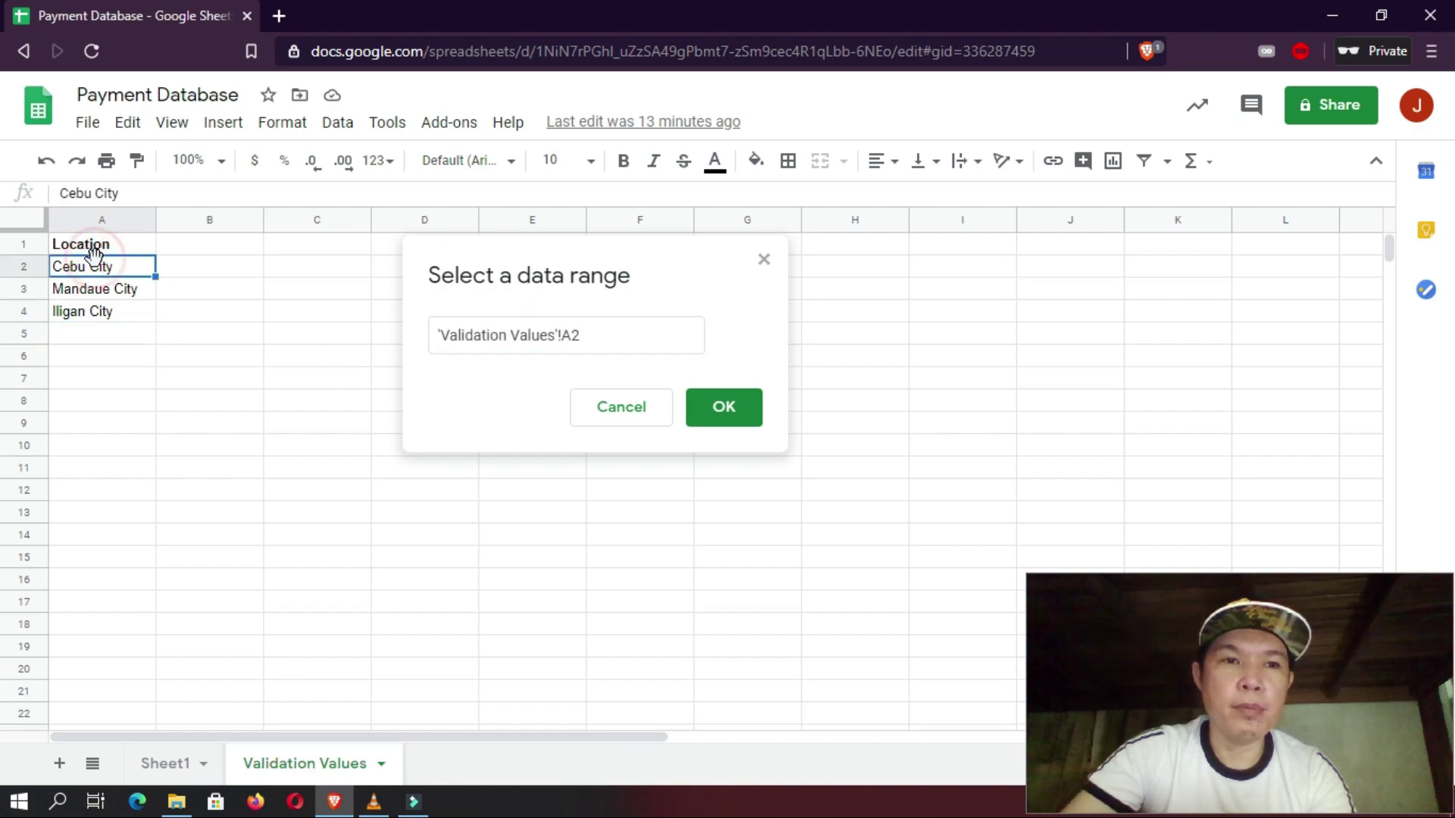
left_click(635, 335)
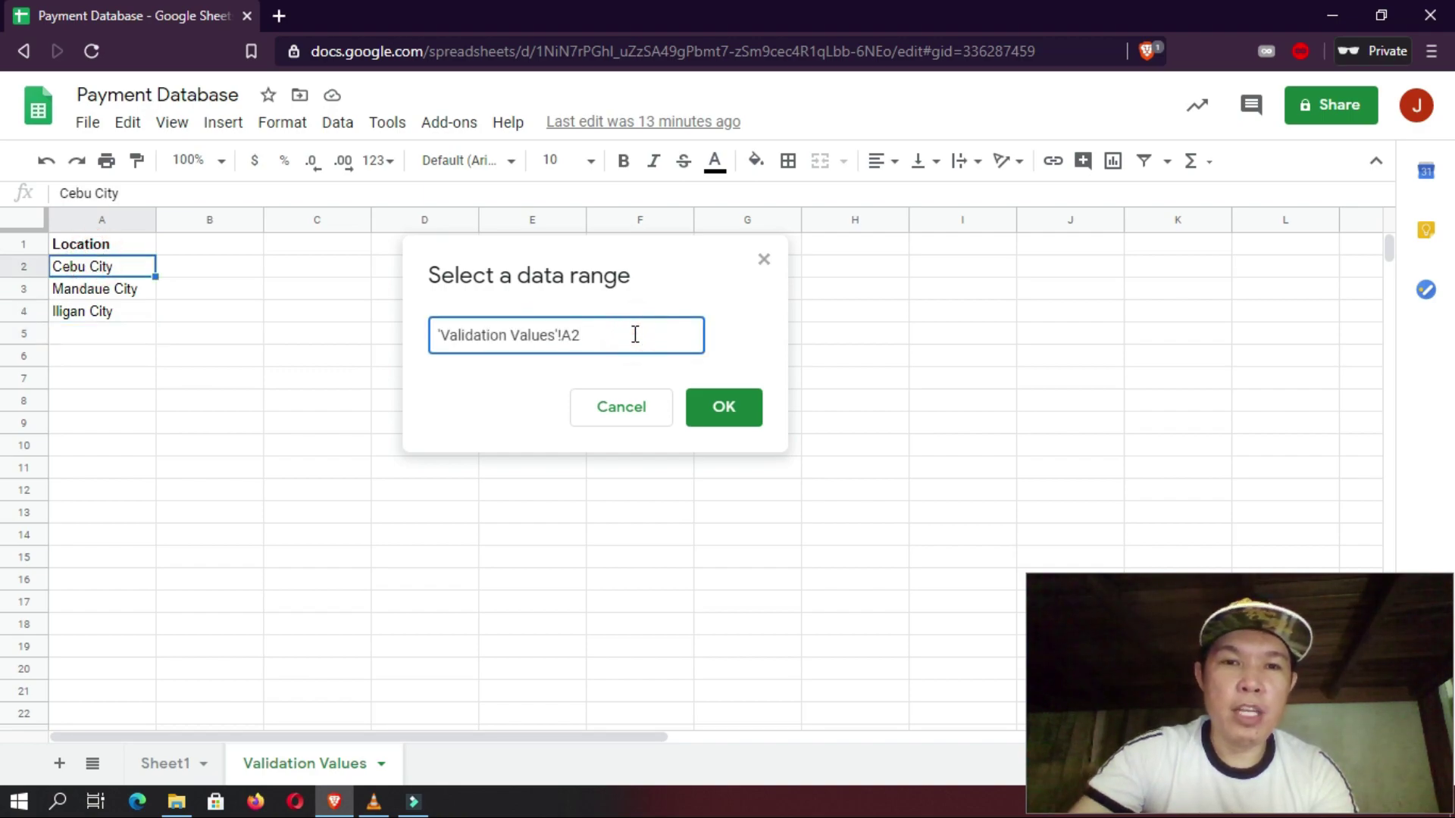
type(":")
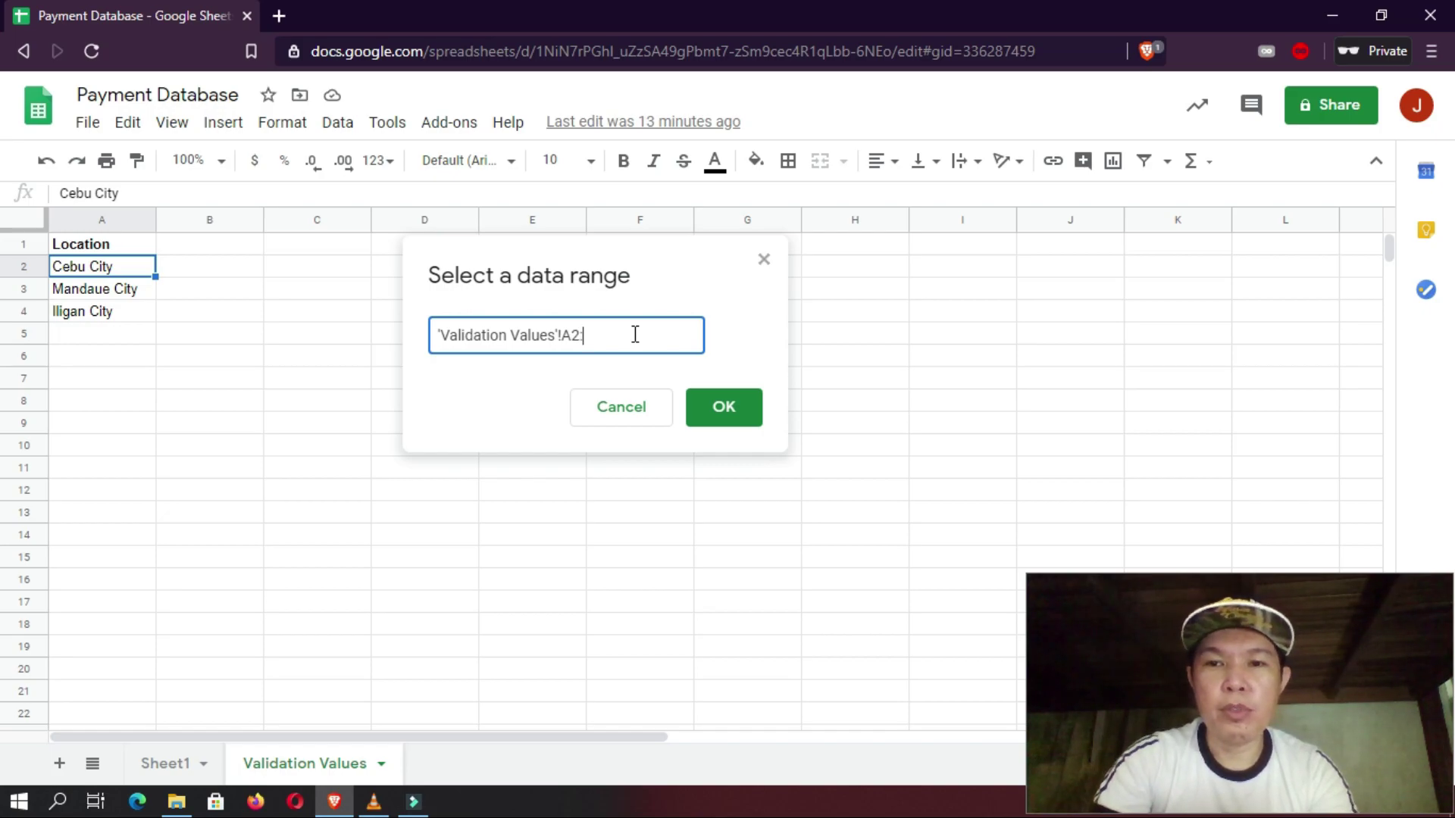
type("A")
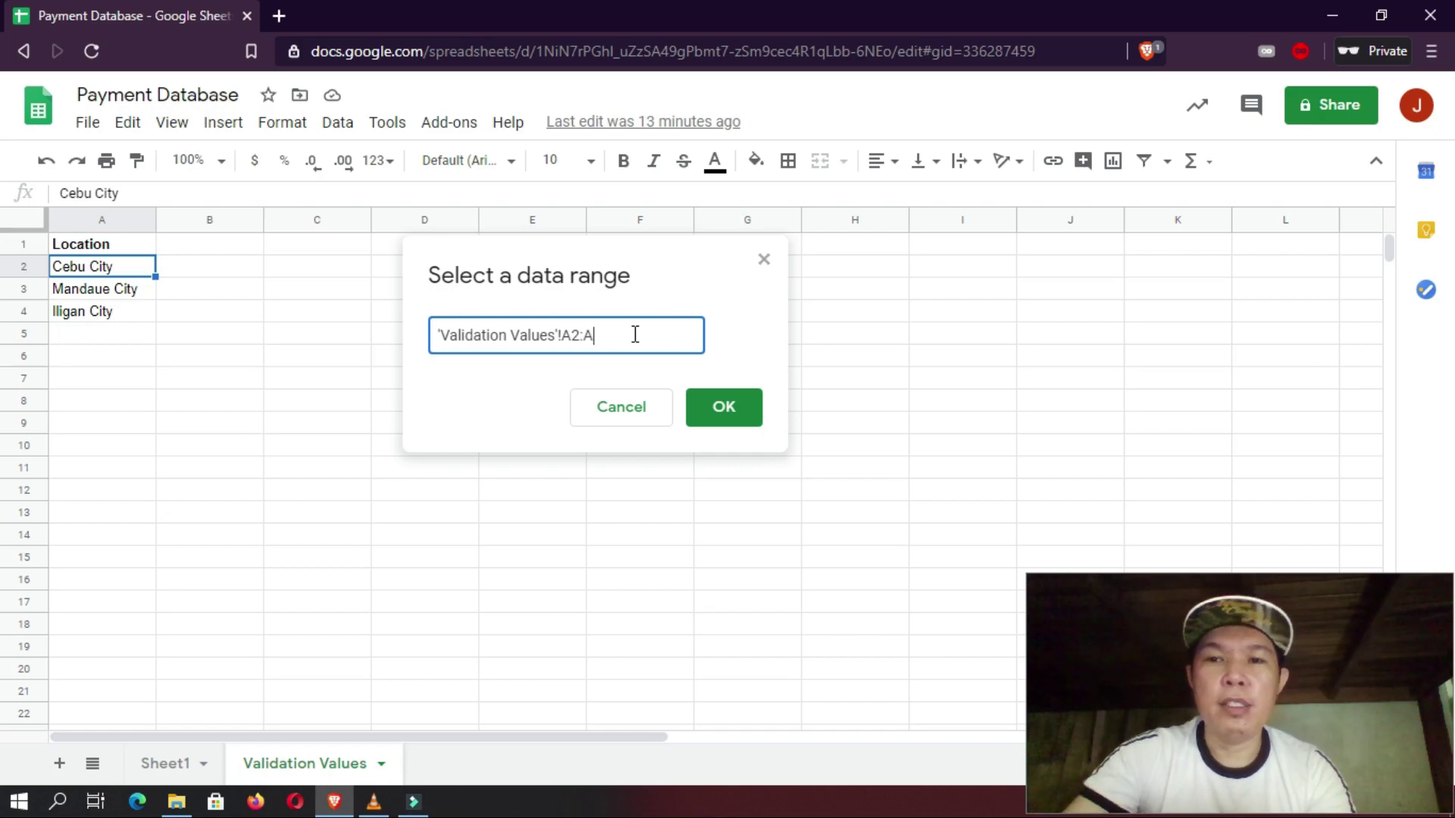
left_click(718, 417)
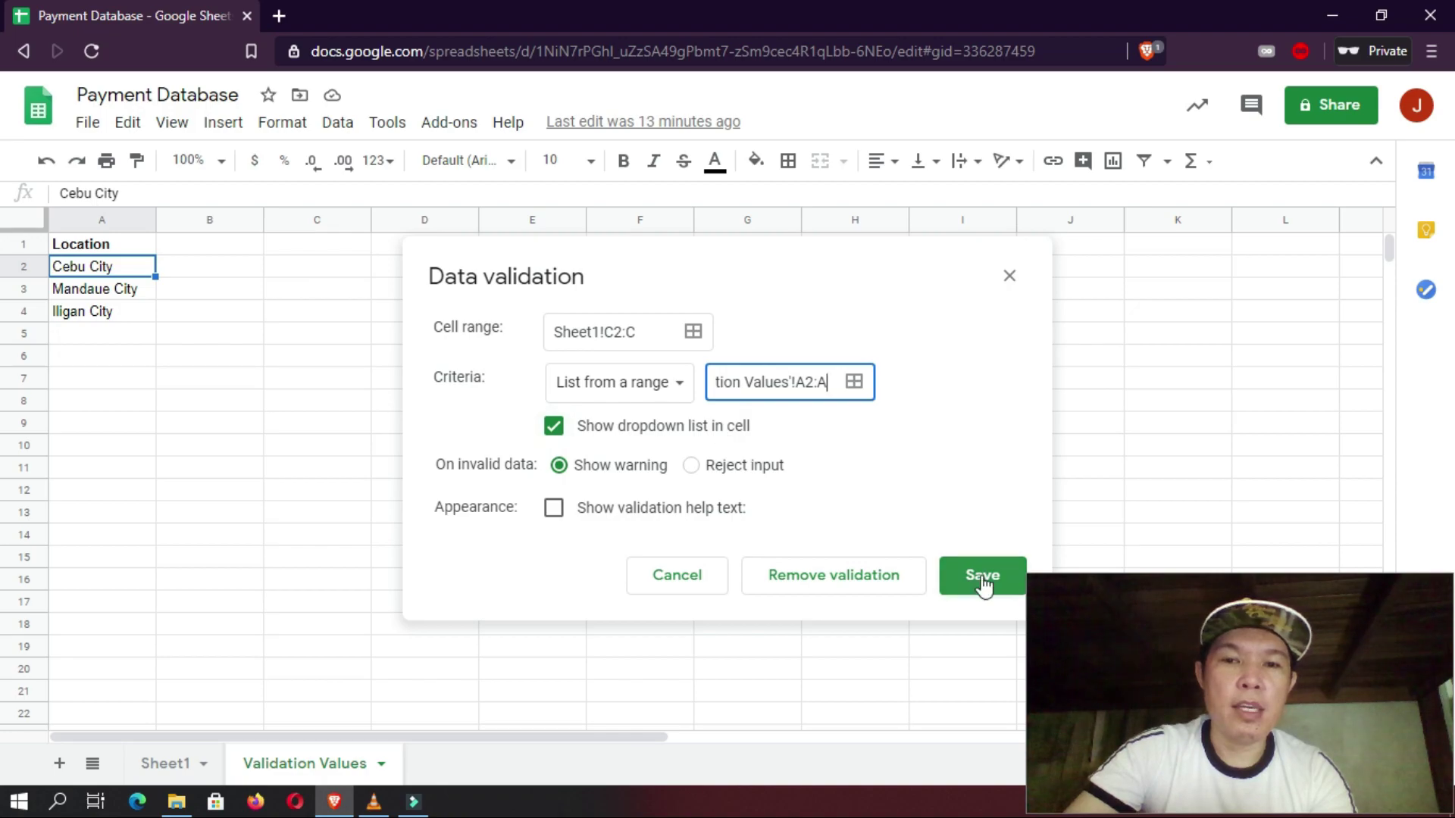
left_click(971, 594)
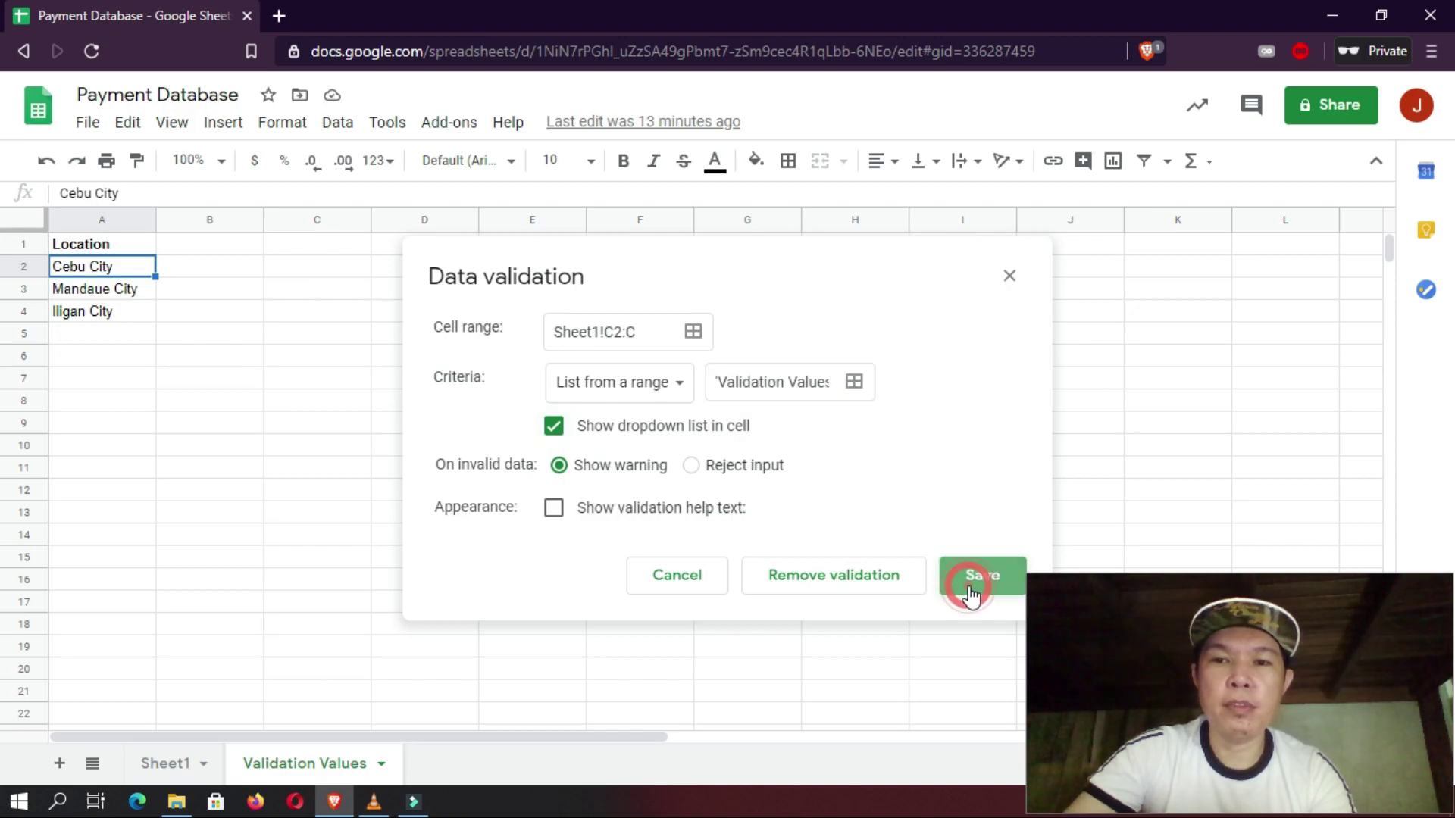
- Return to Sheet1 and open C15's Location dropdown to check the city options
left_click(152, 769)
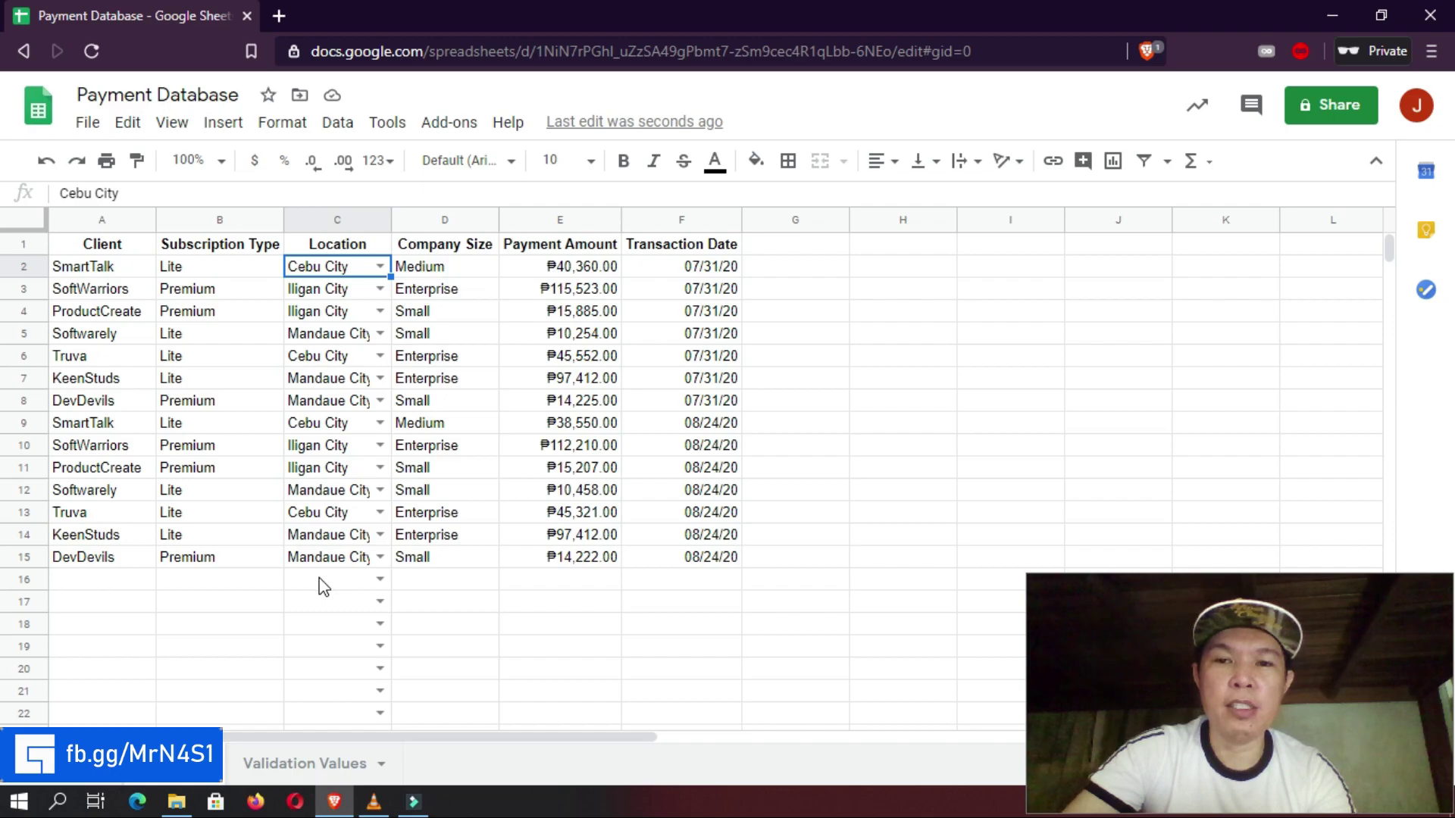
left_click(377, 558)
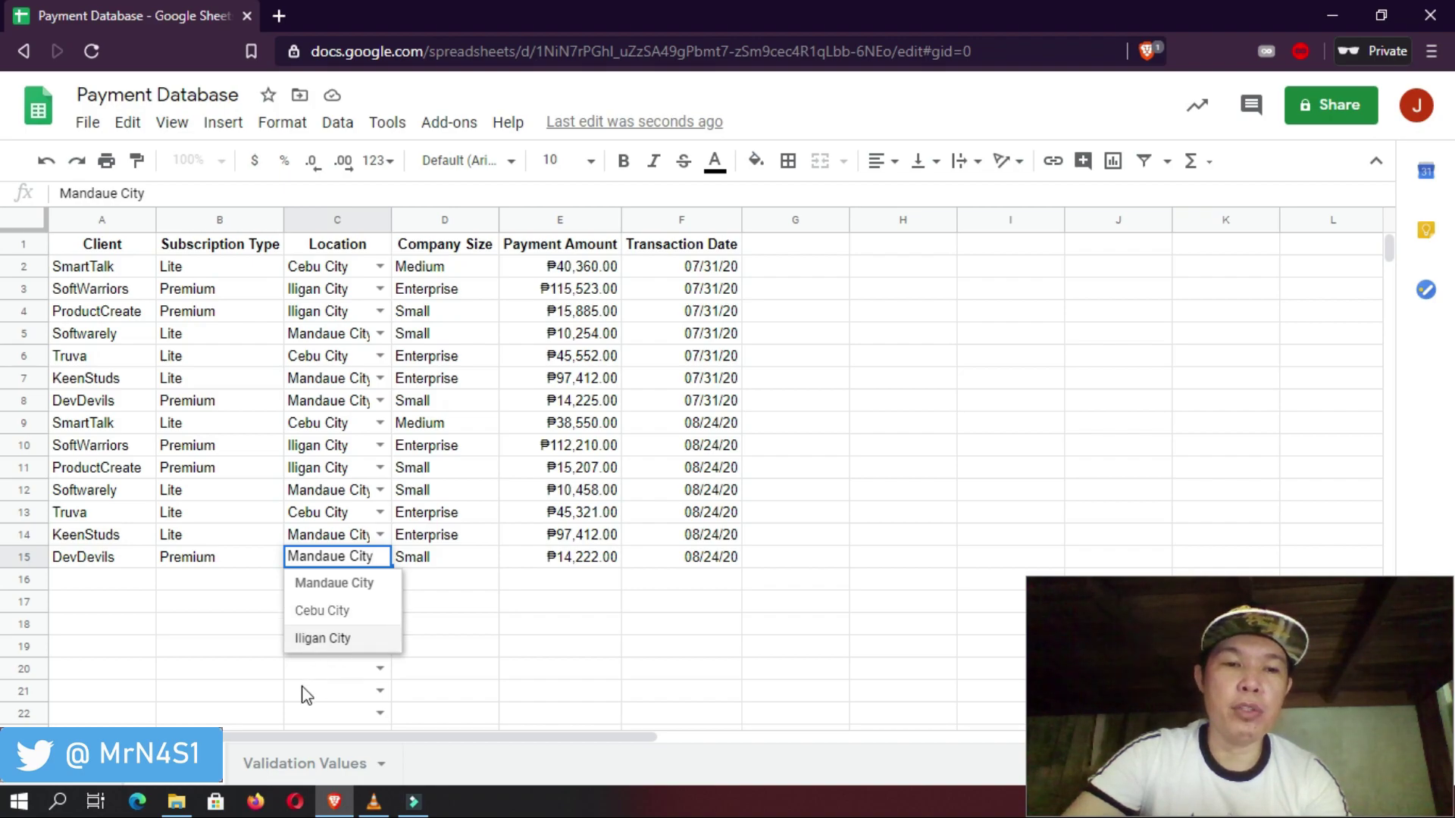
- Add Lapu-Lapu City in A5 of Validation Values and reopen C15's dropdown to see it
left_click(303, 766)
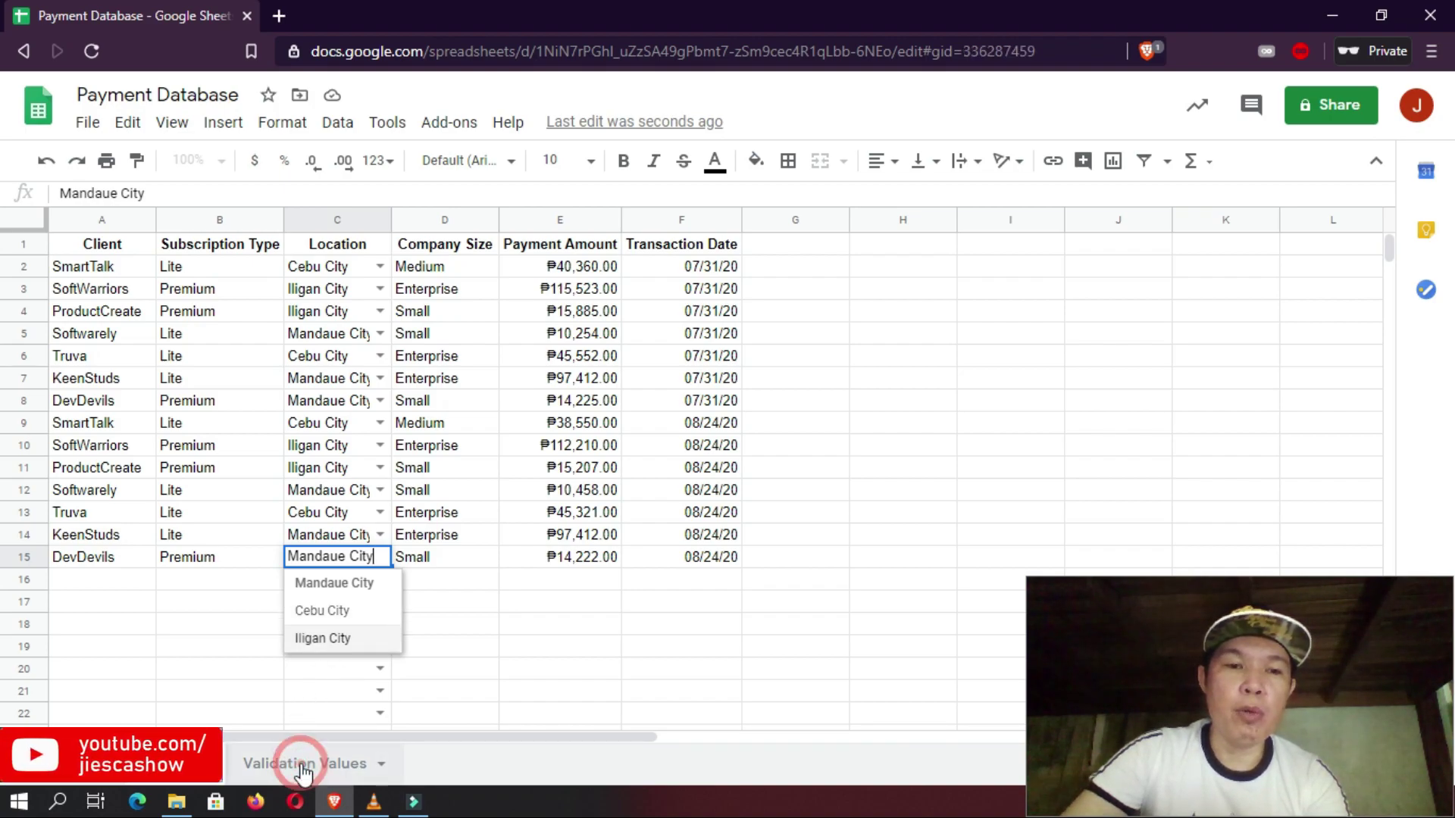
left_click(83, 332)
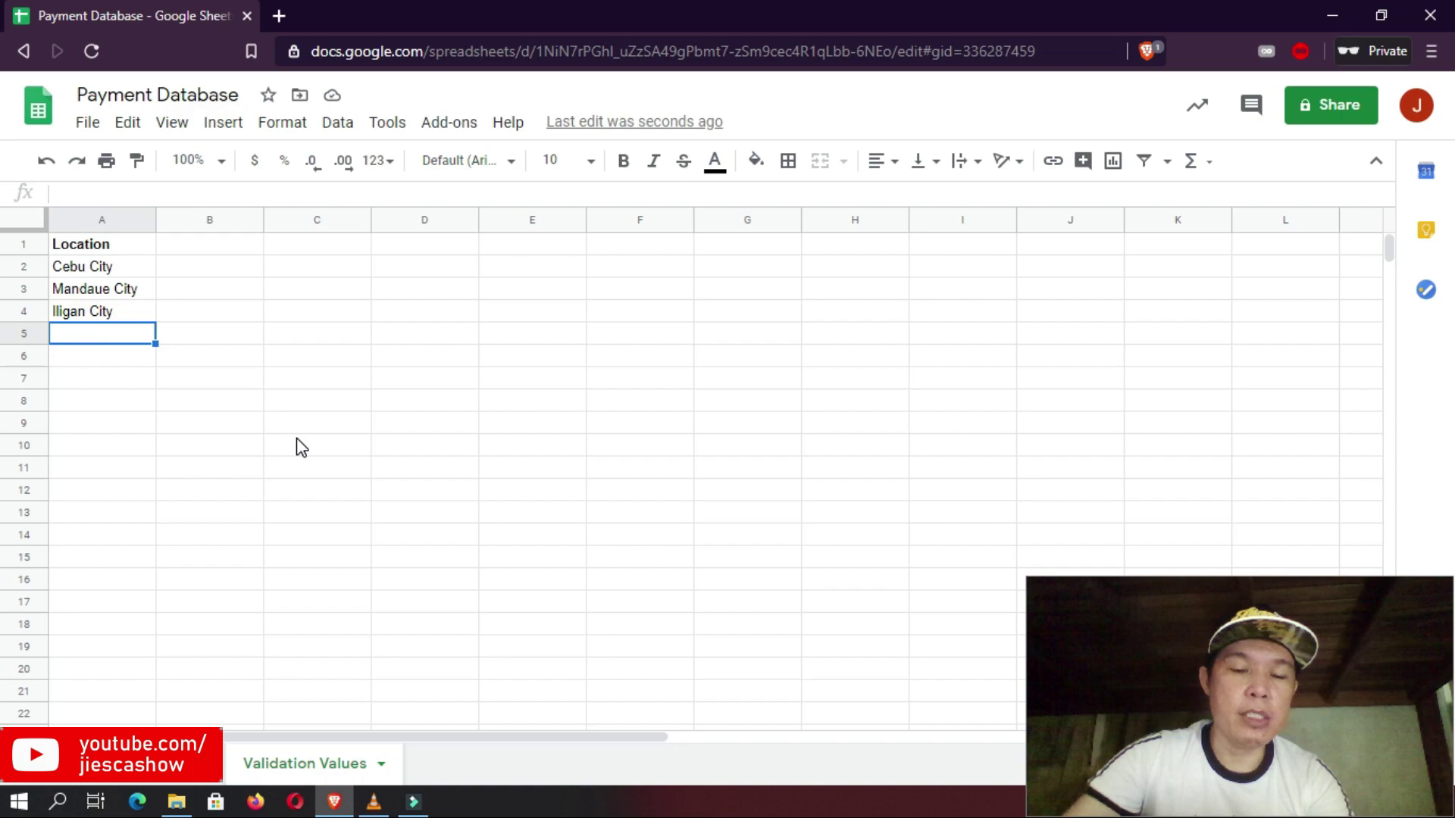
type("Lapu-")
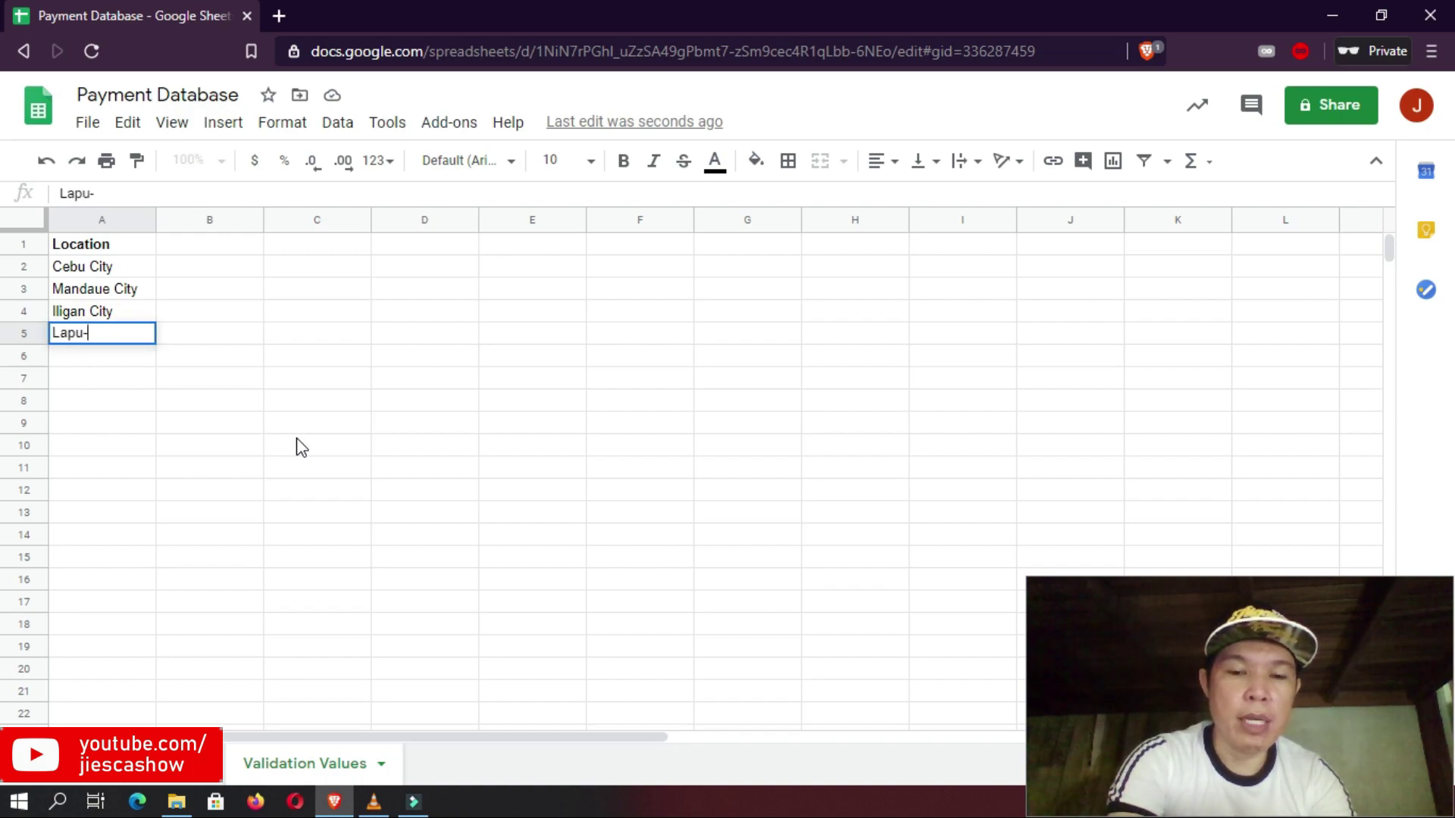
type("Lapu City")
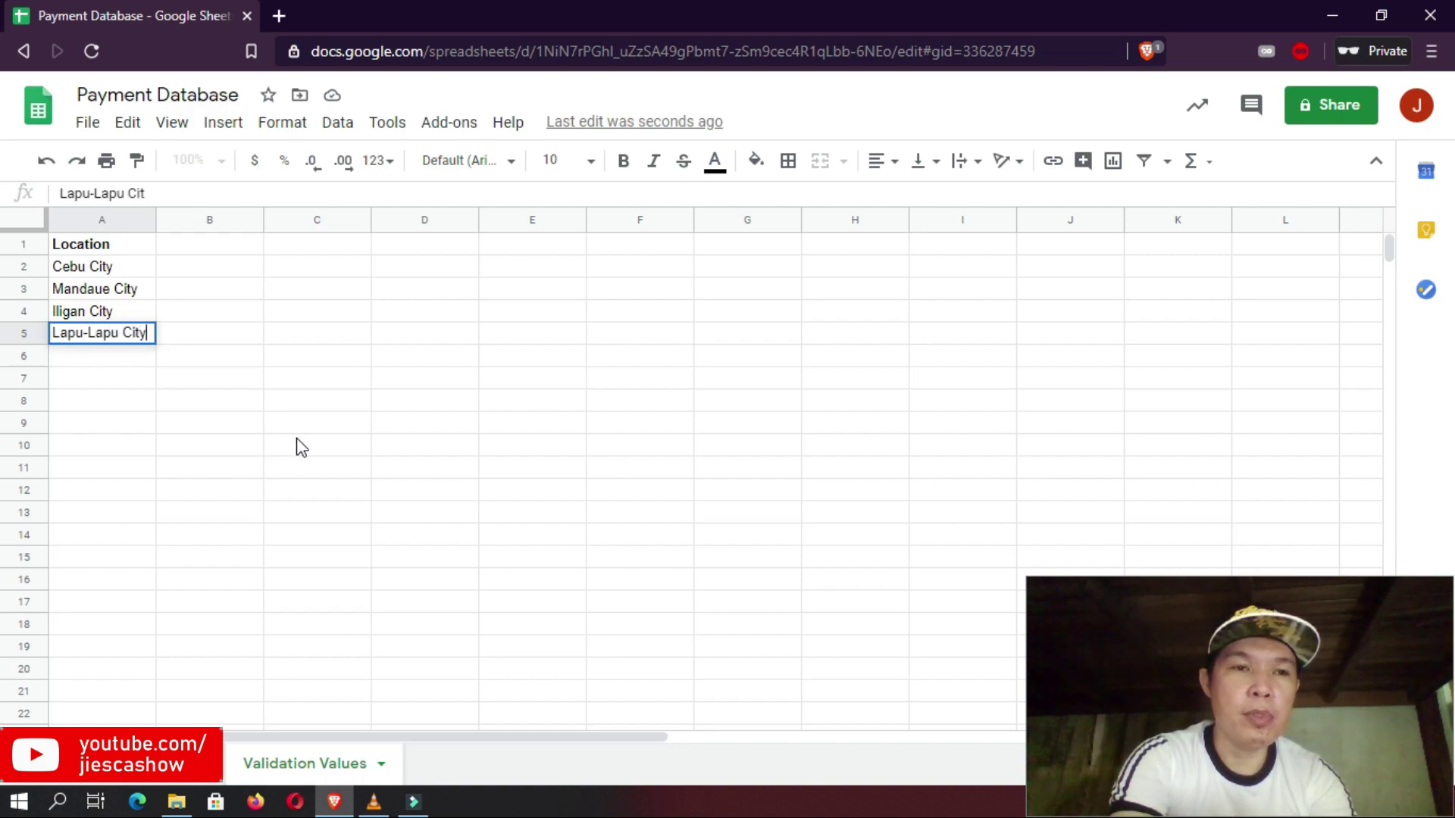
key("Return")
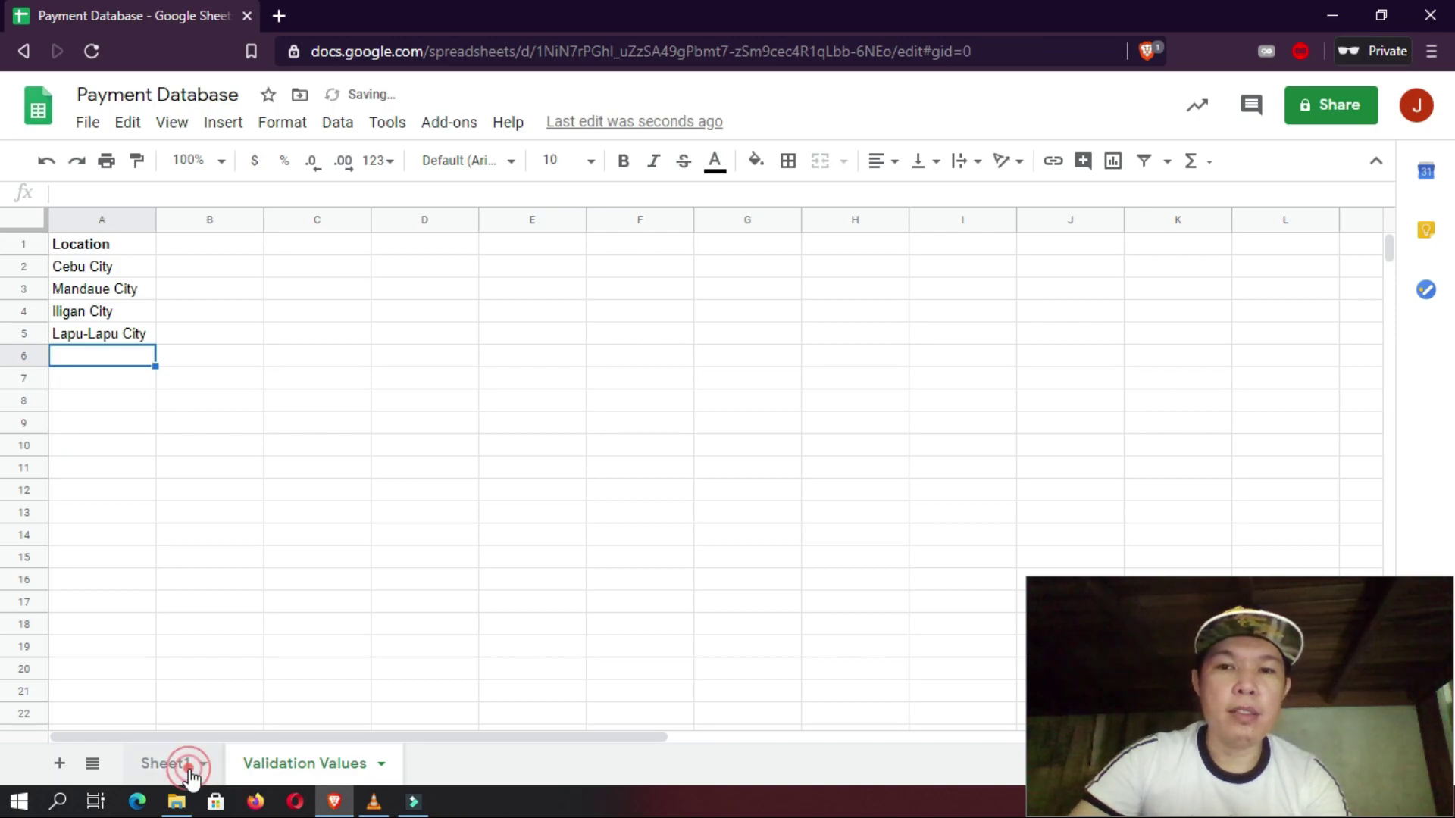
left_click(190, 768)
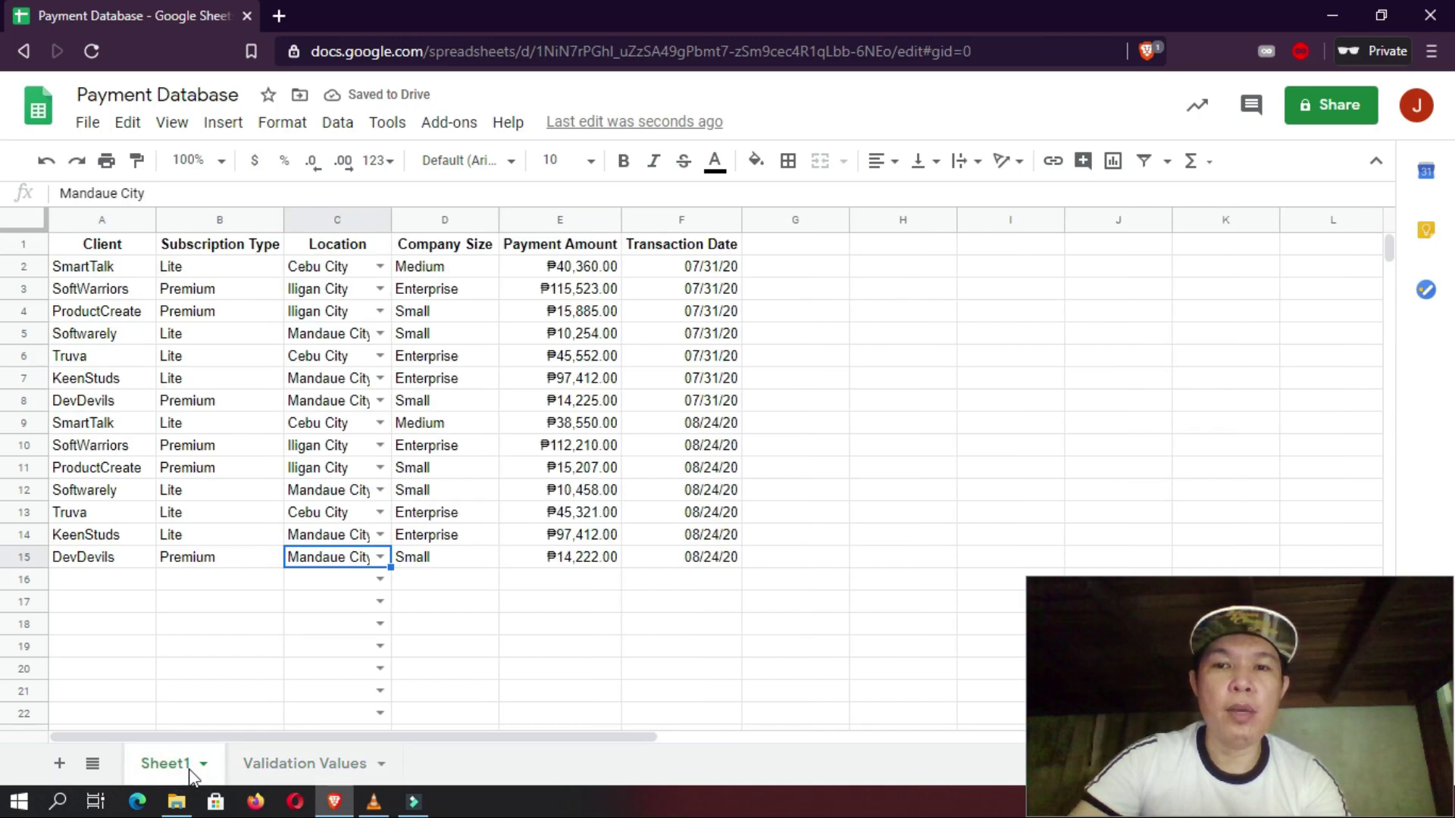
left_click(382, 558)
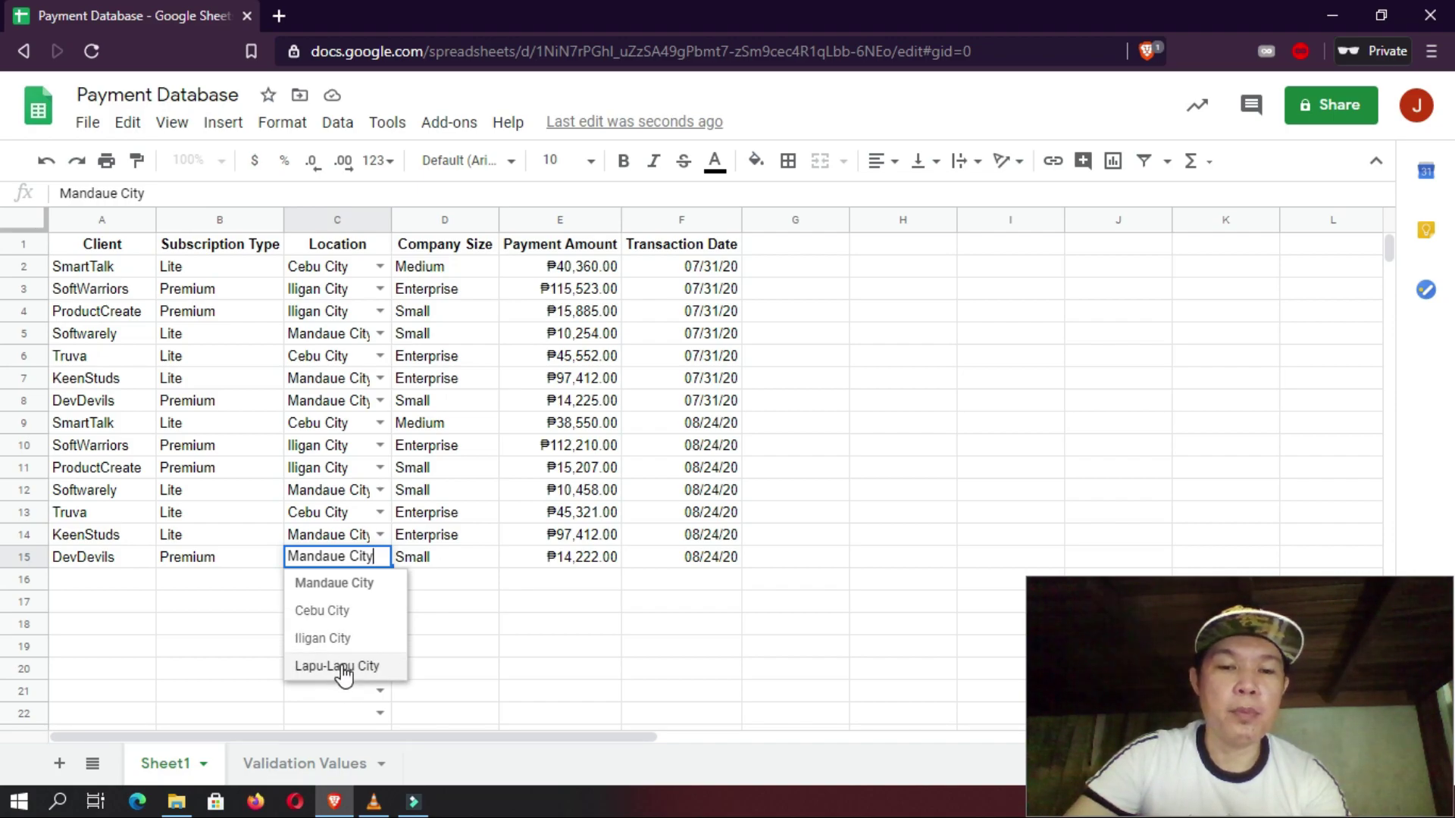
key("Escape")
left_click(342, 125)
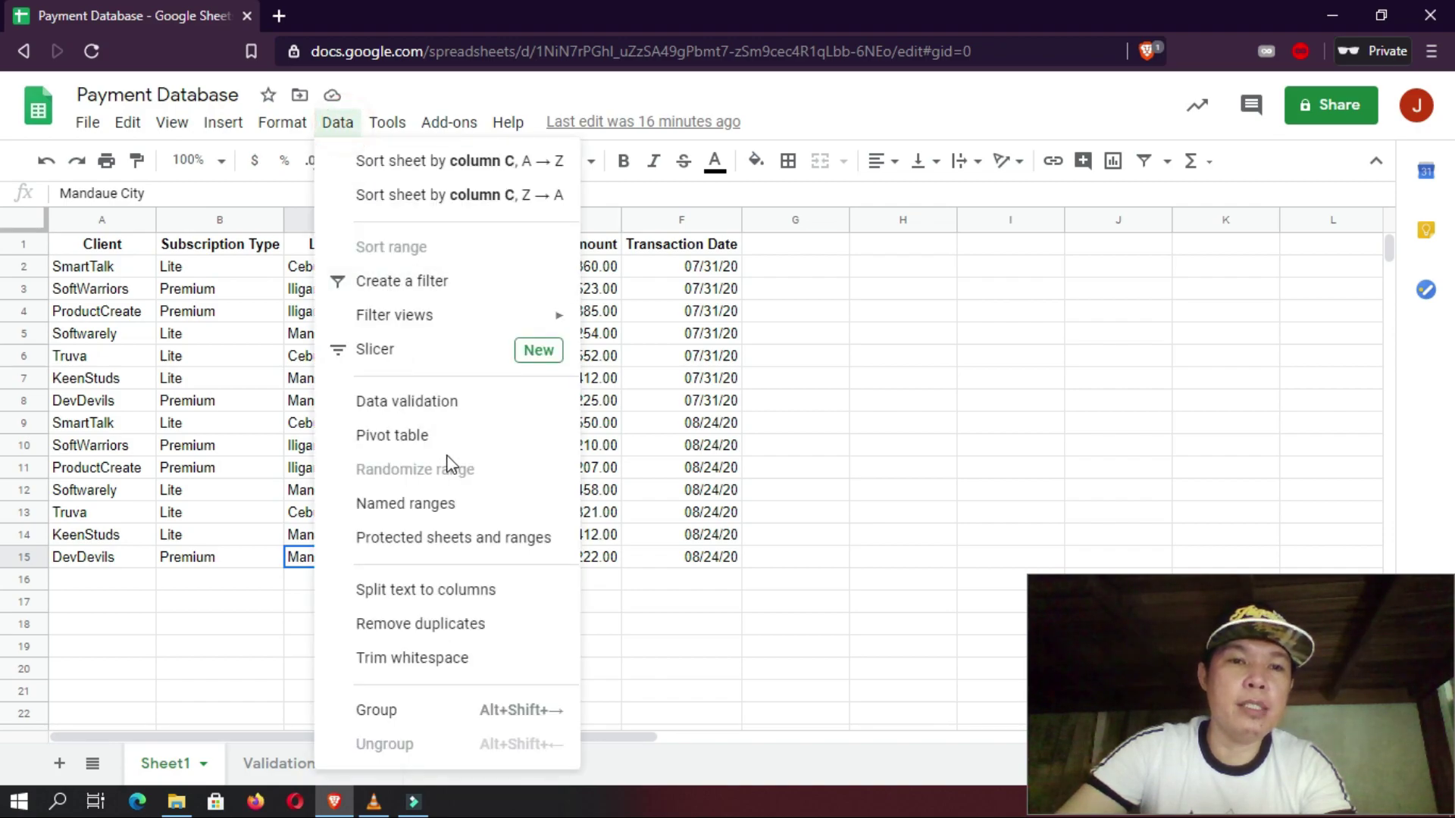
left_click(443, 404)
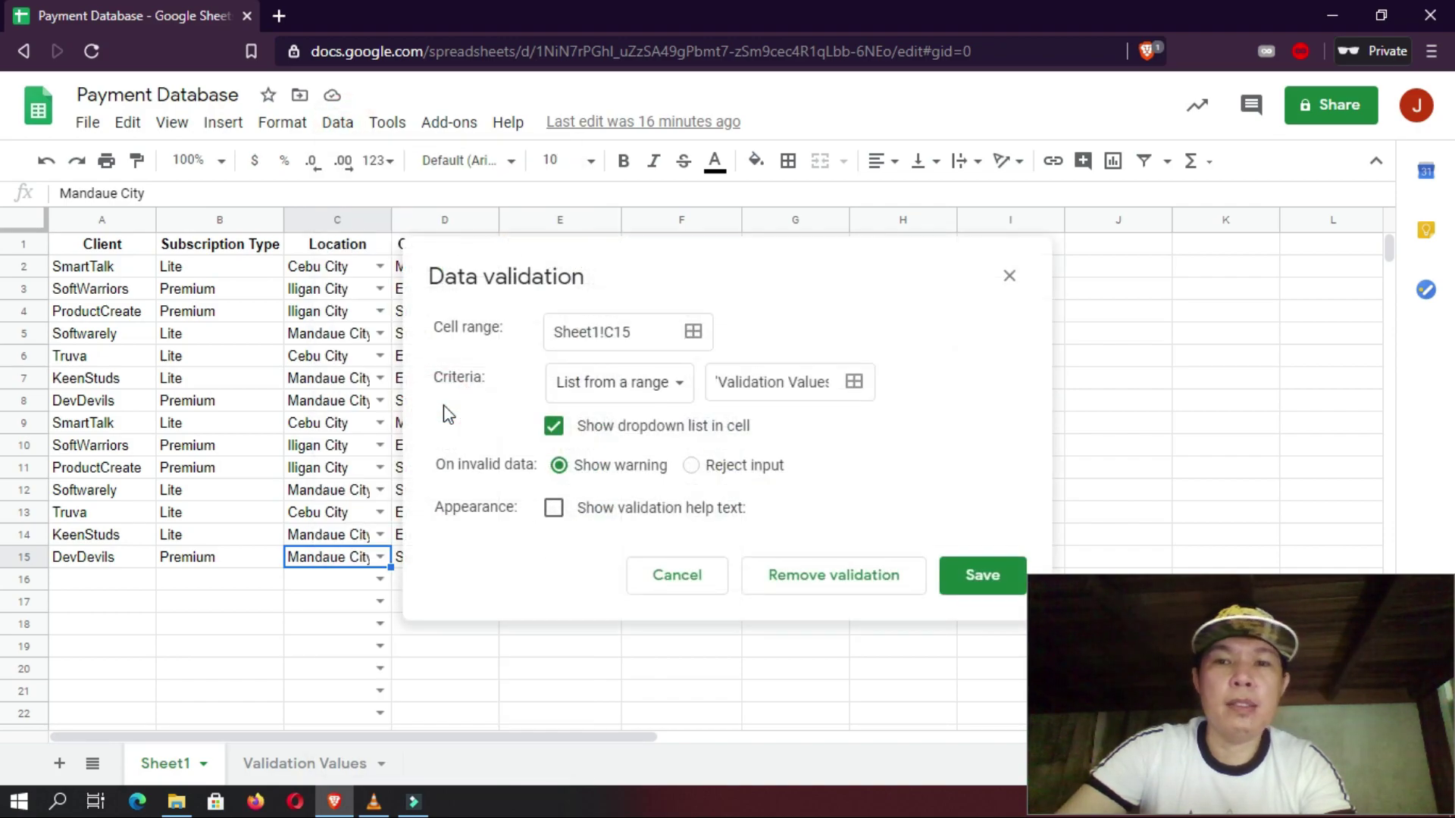
left_click(666, 383)
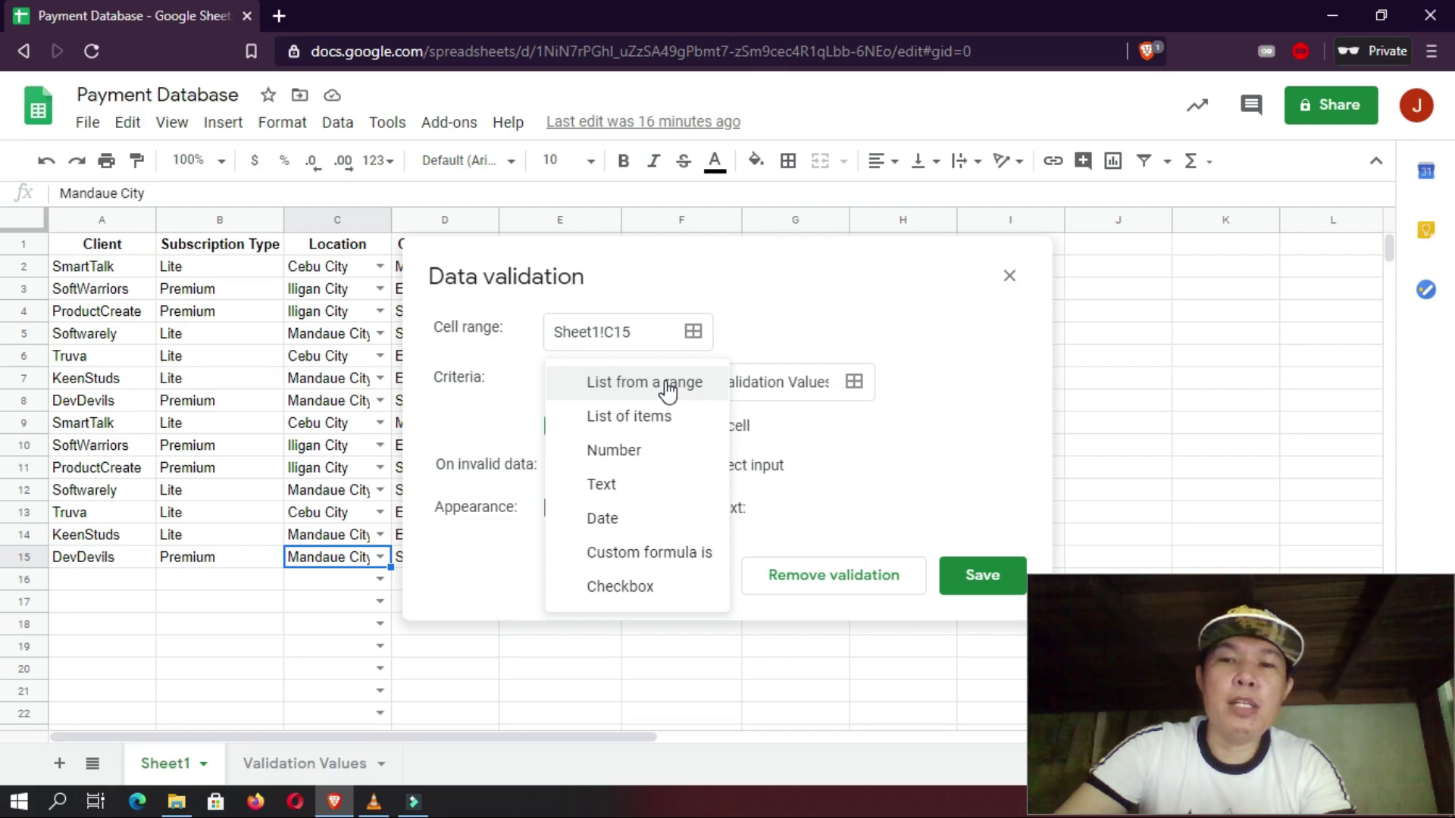
left_click(638, 455)
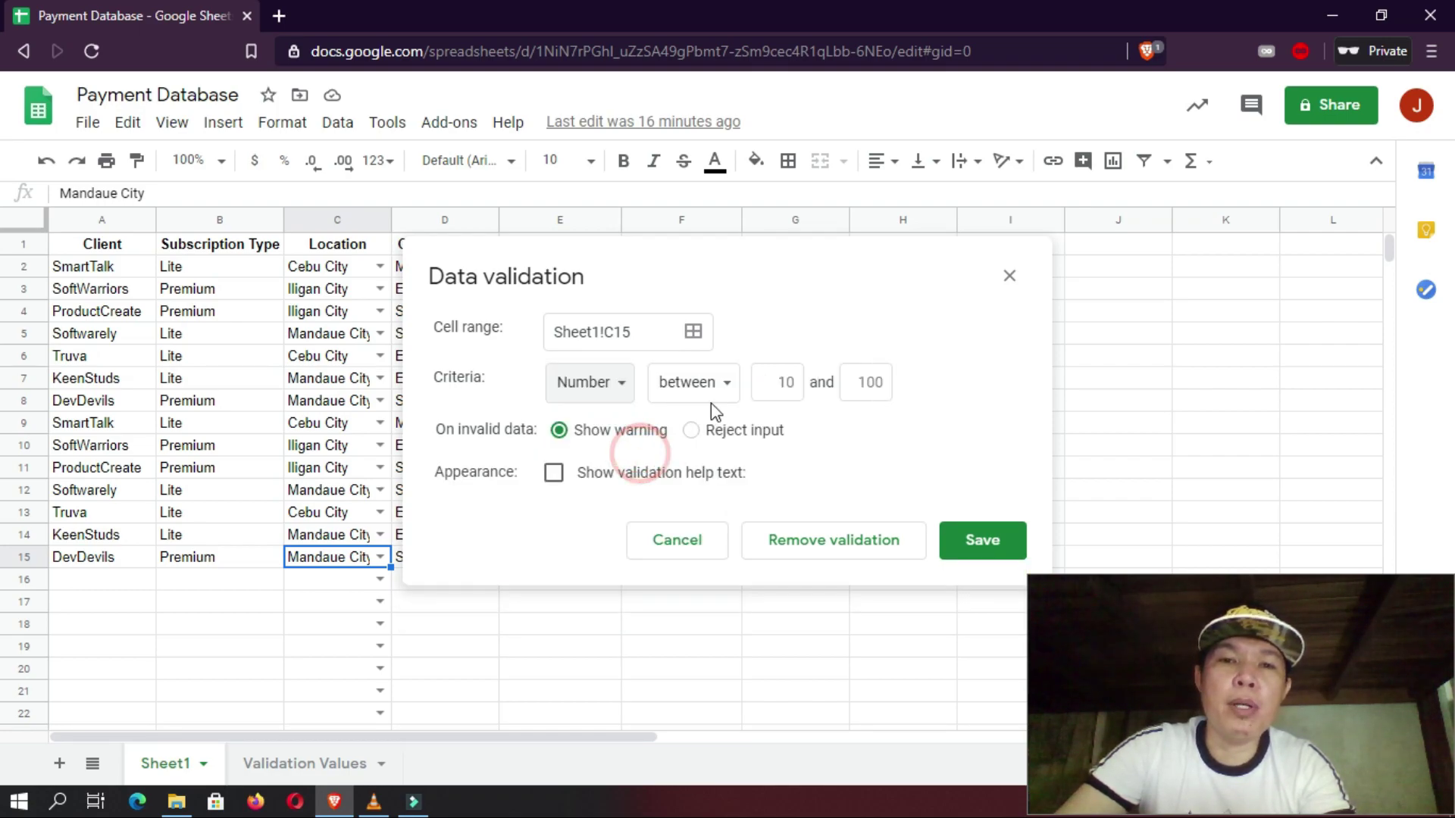
left_click(718, 385)
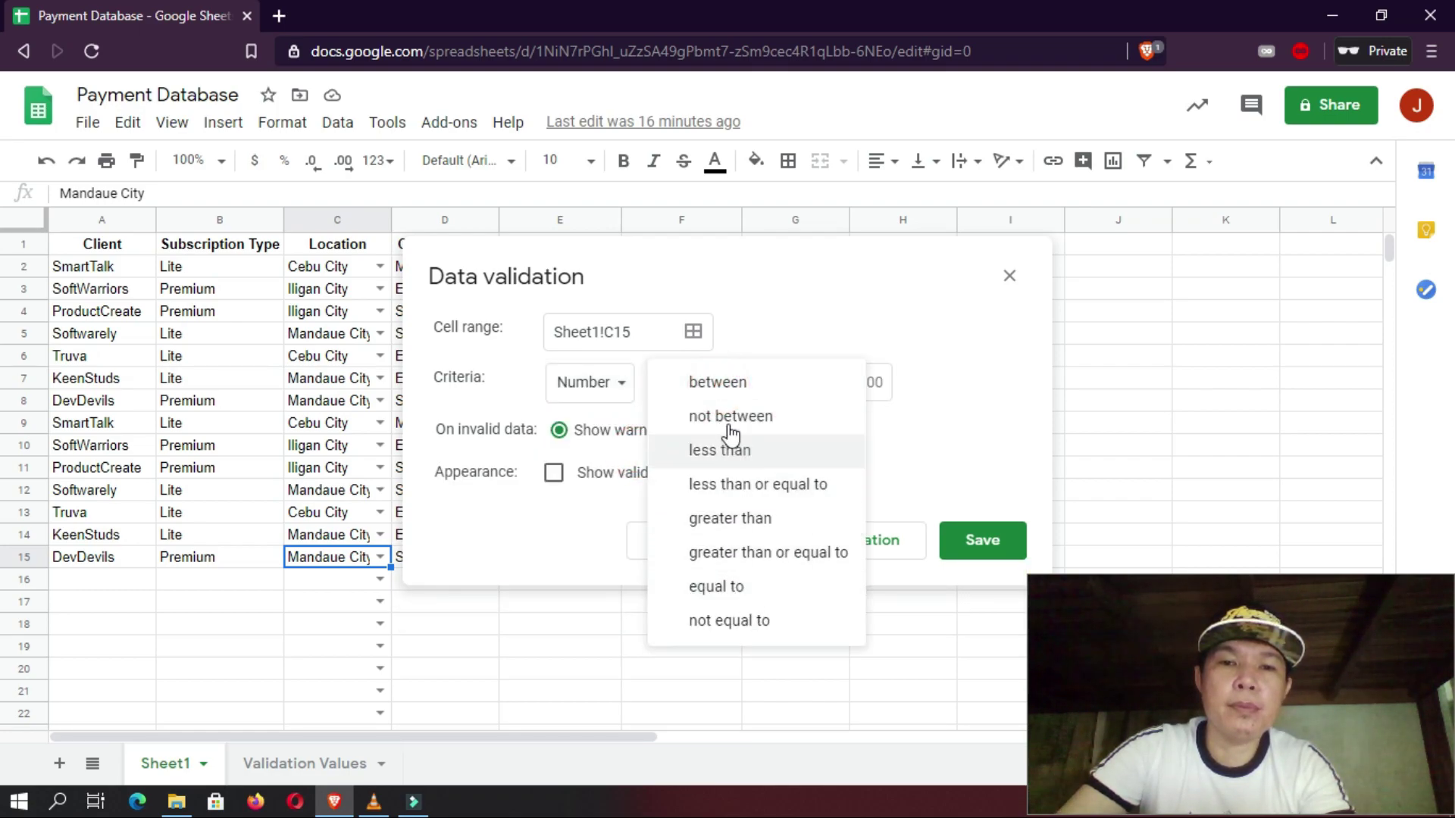
left_click(615, 383)
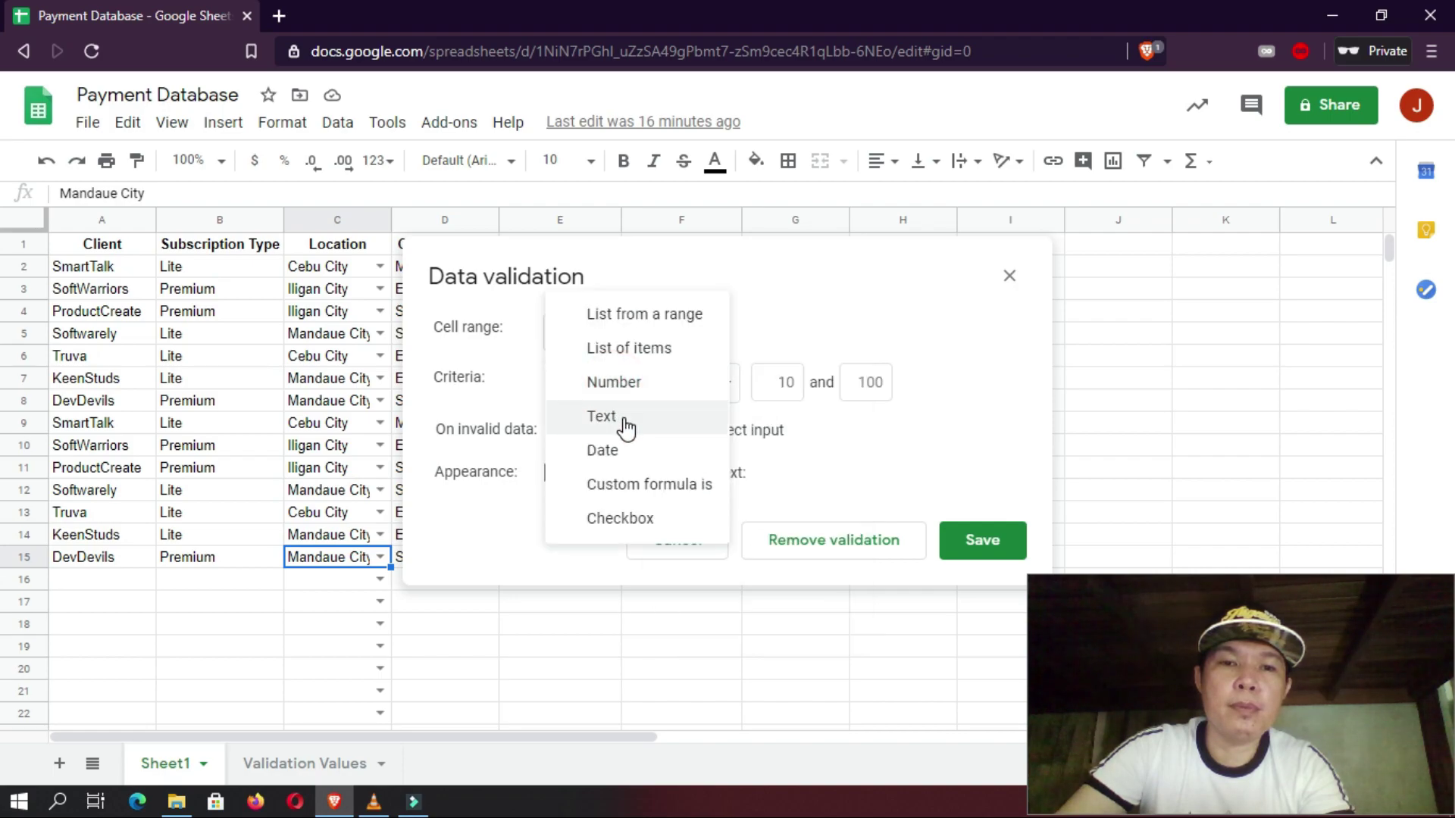
left_click(624, 423)
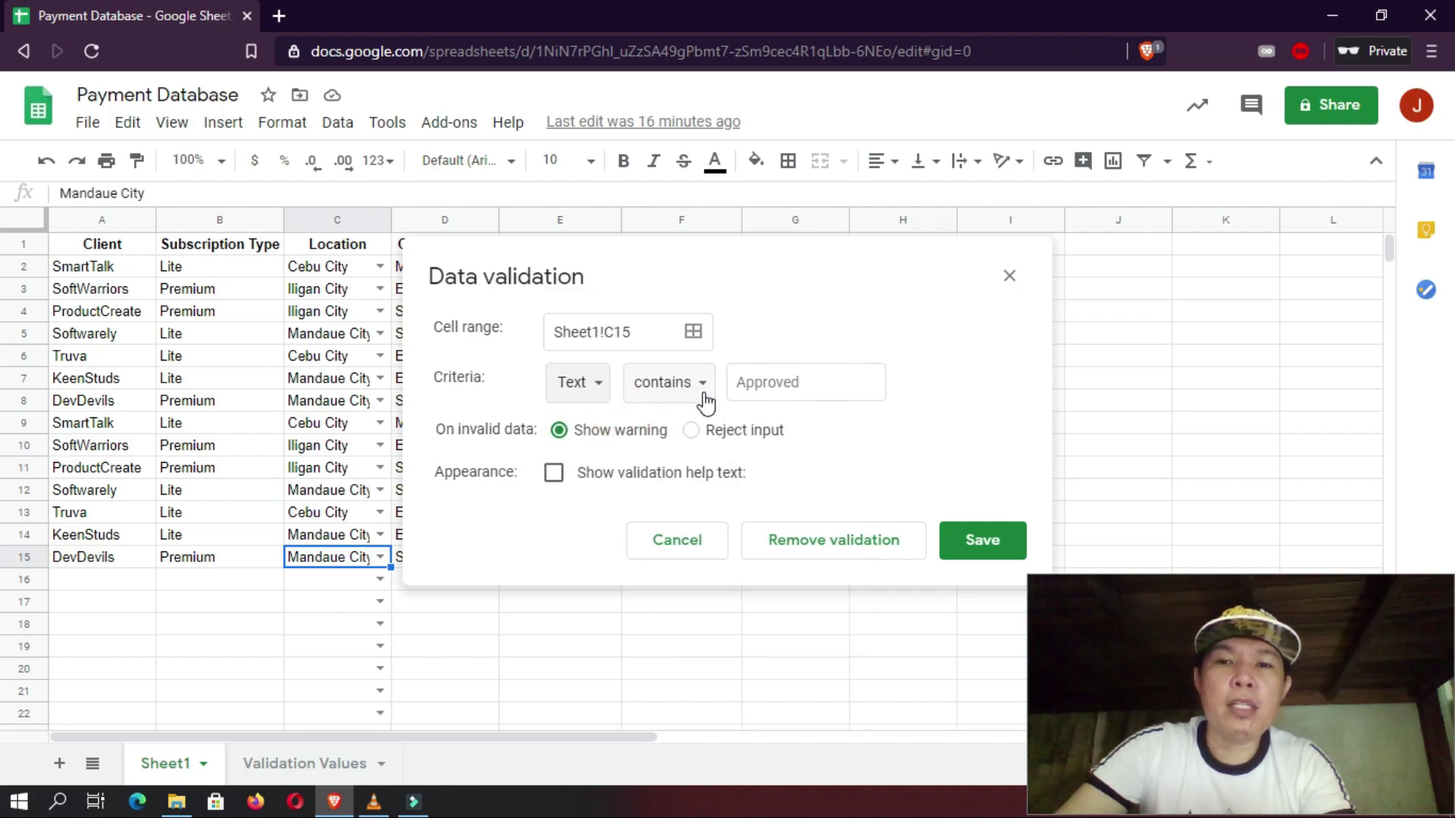
left_click(703, 390)
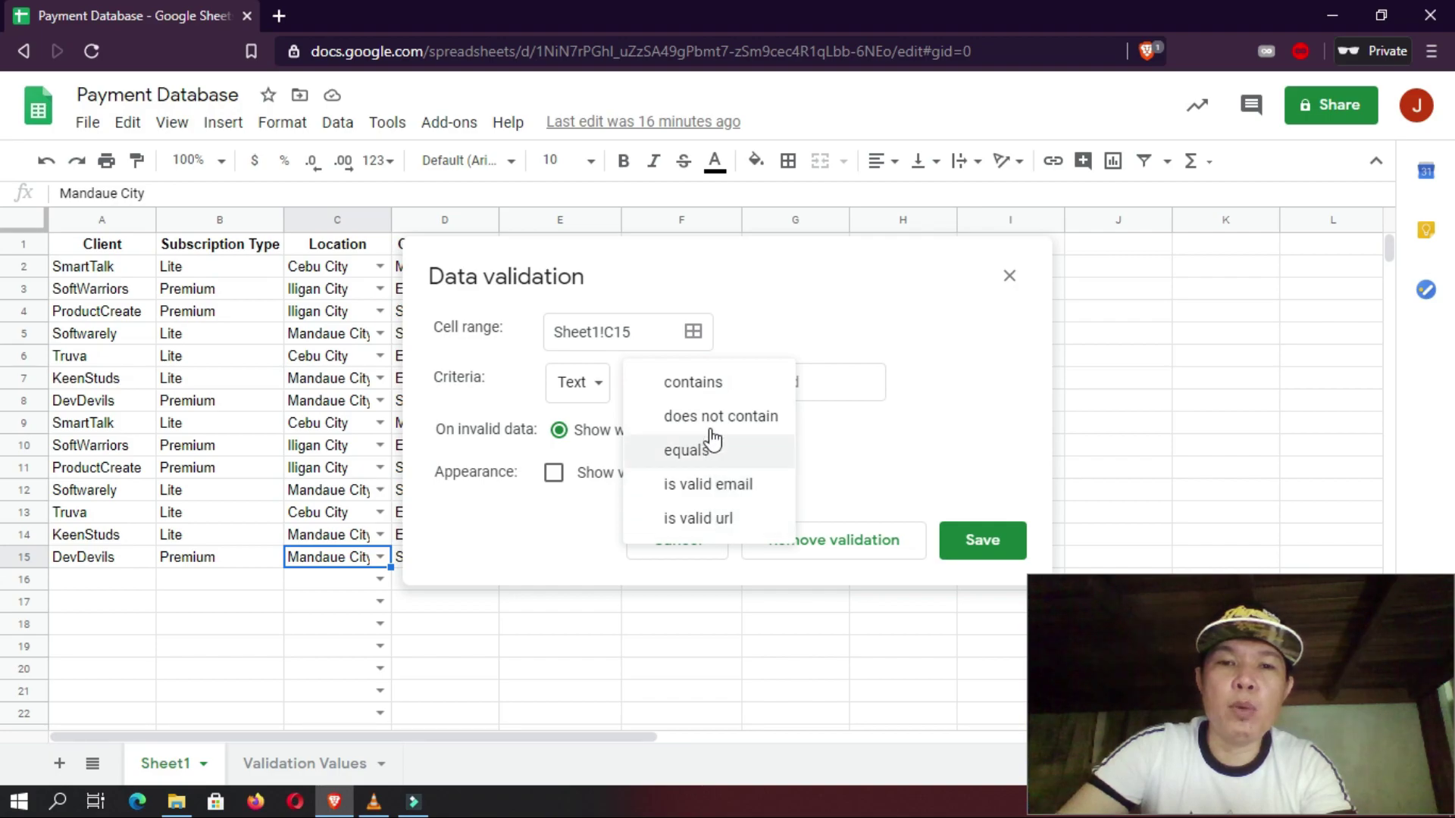
left_click(595, 382)
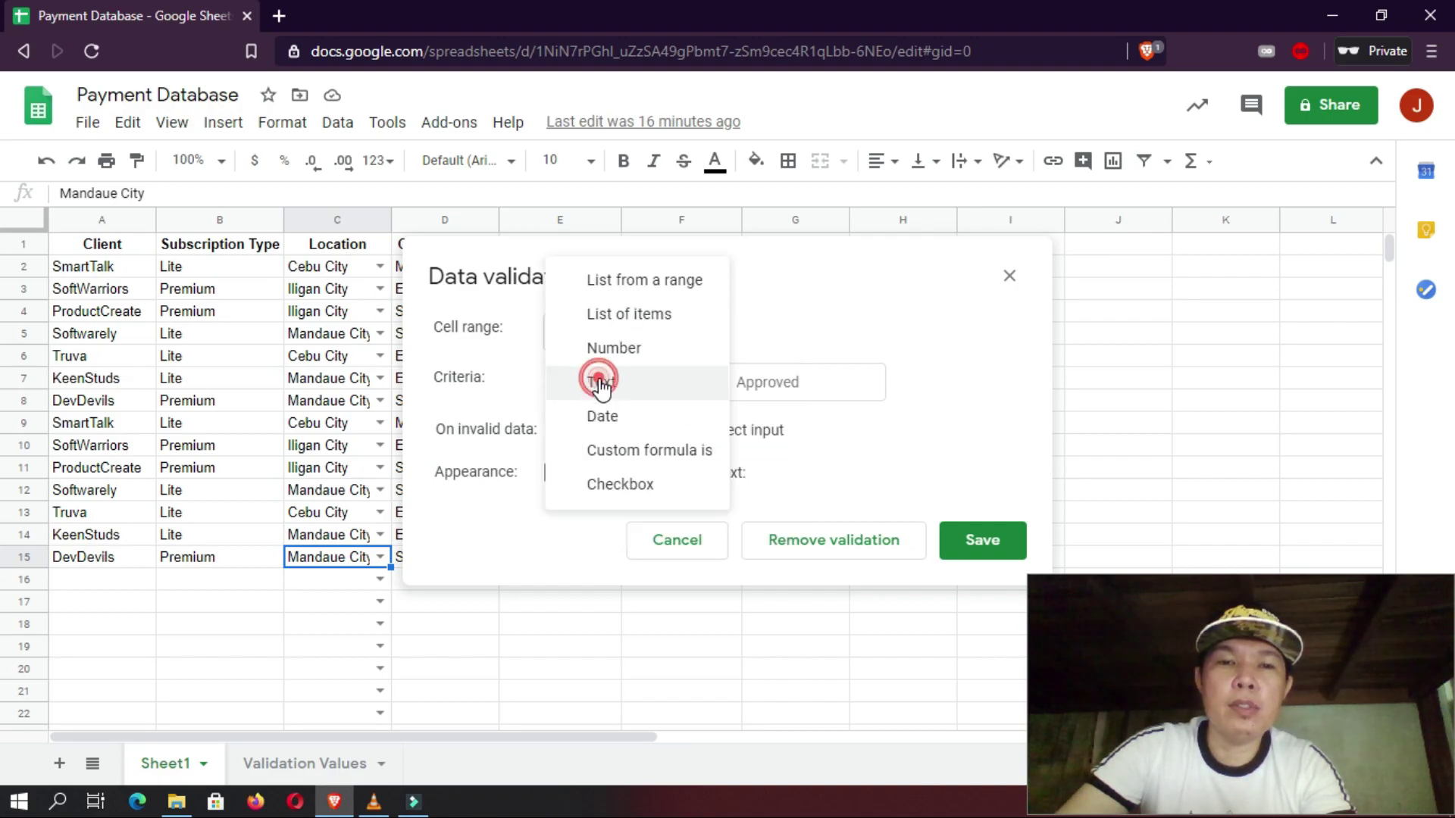
left_click(611, 416)
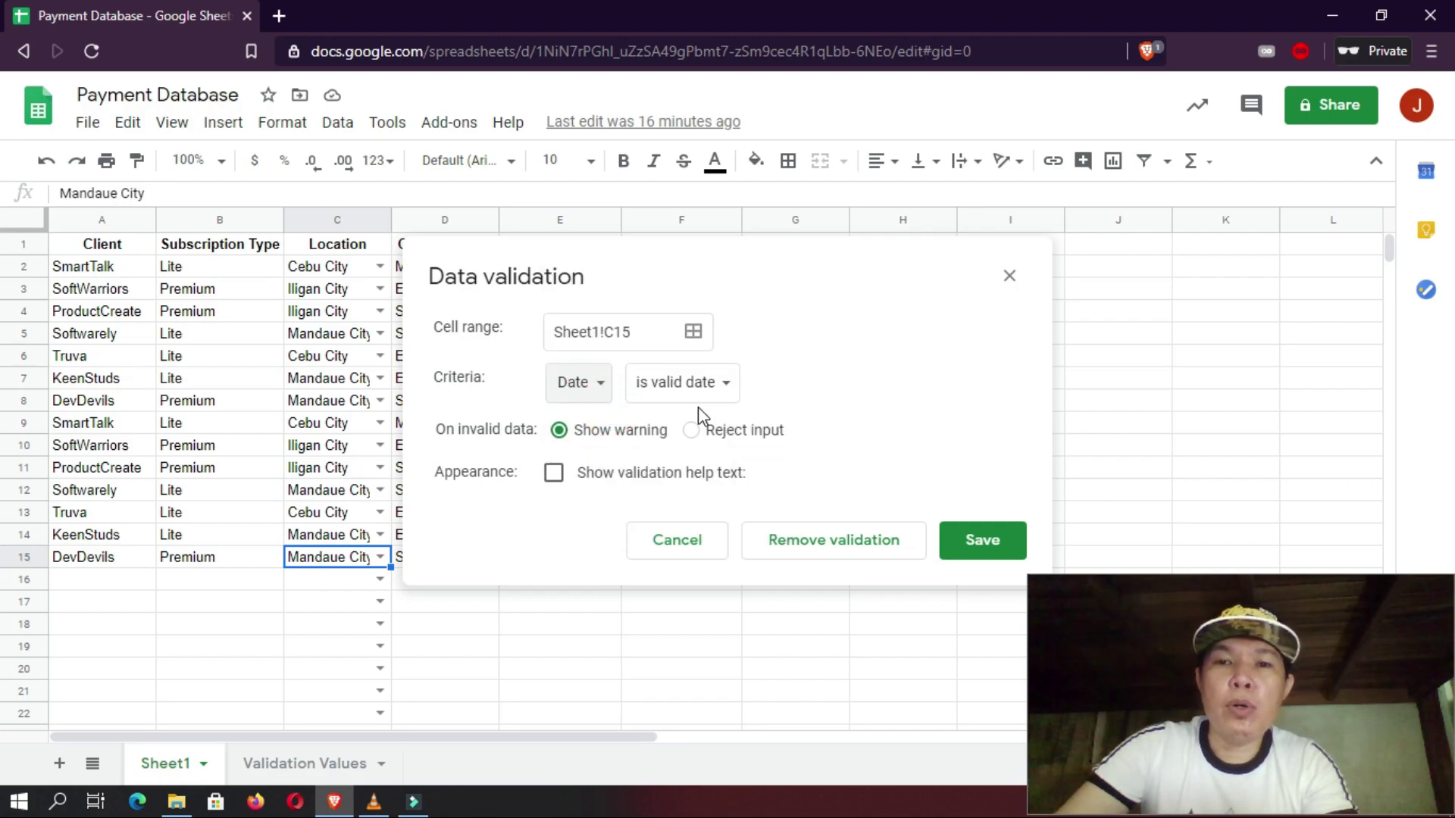
left_click(704, 388)
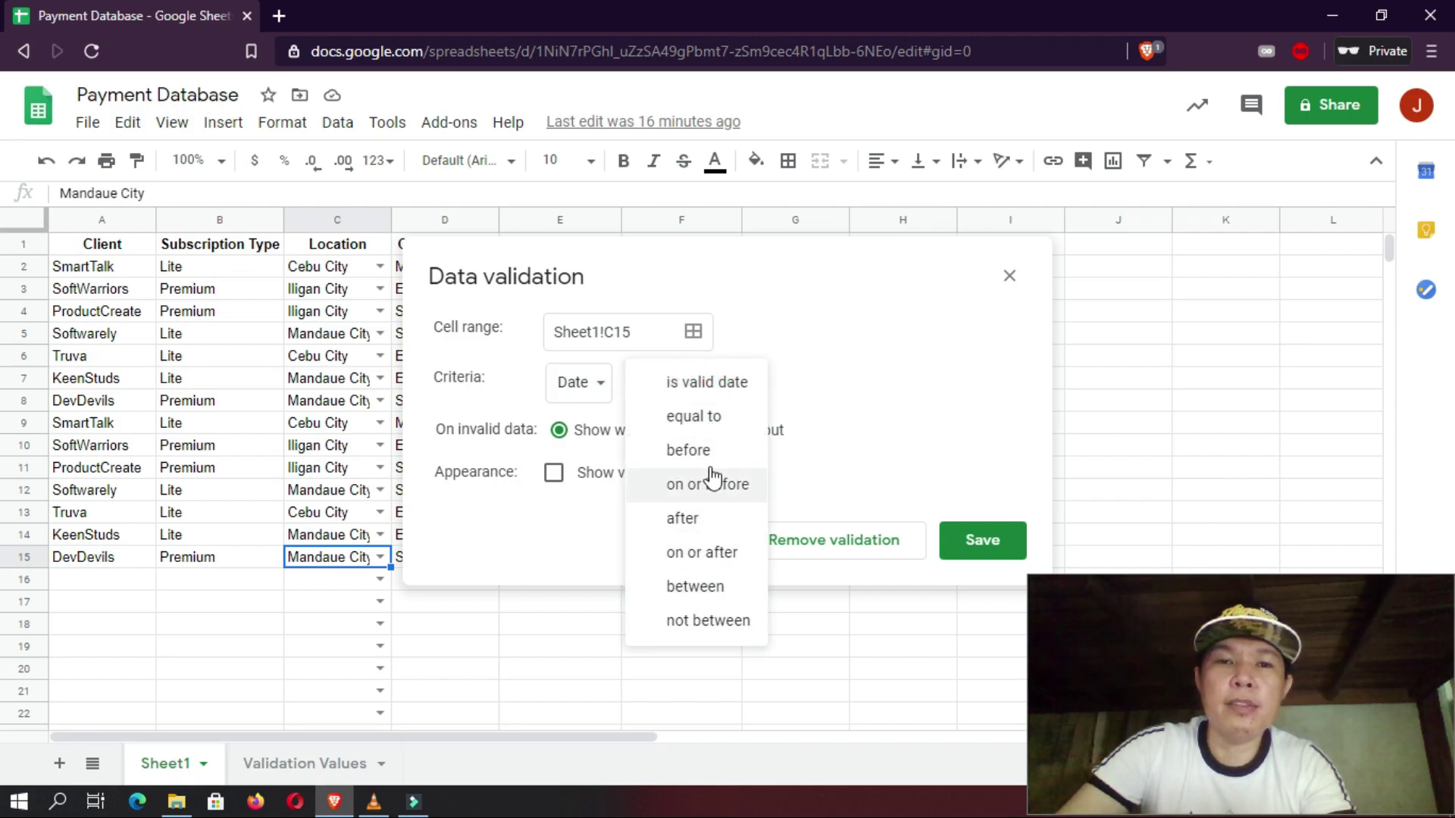
left_click(578, 383)
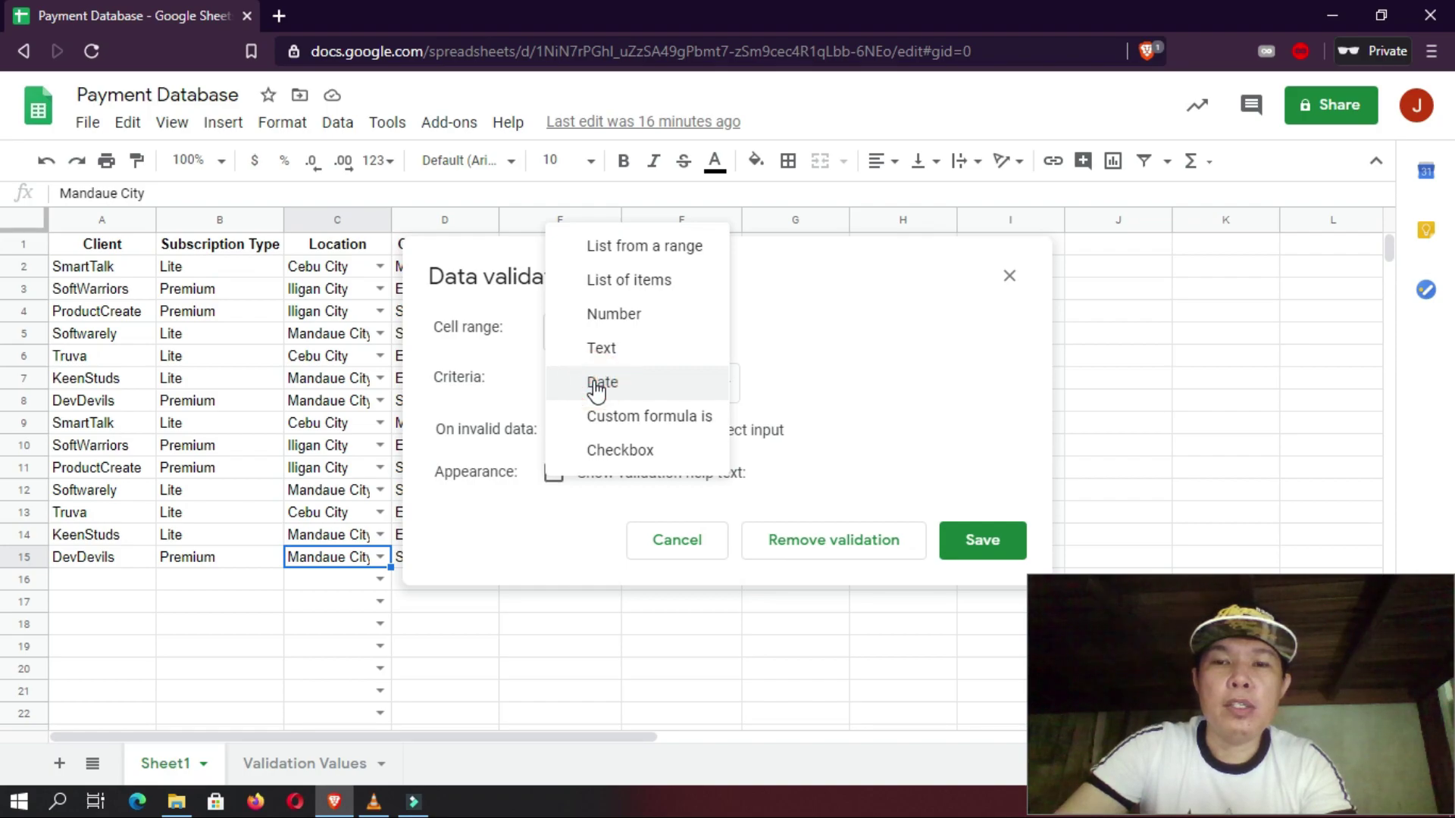
left_click(640, 417)
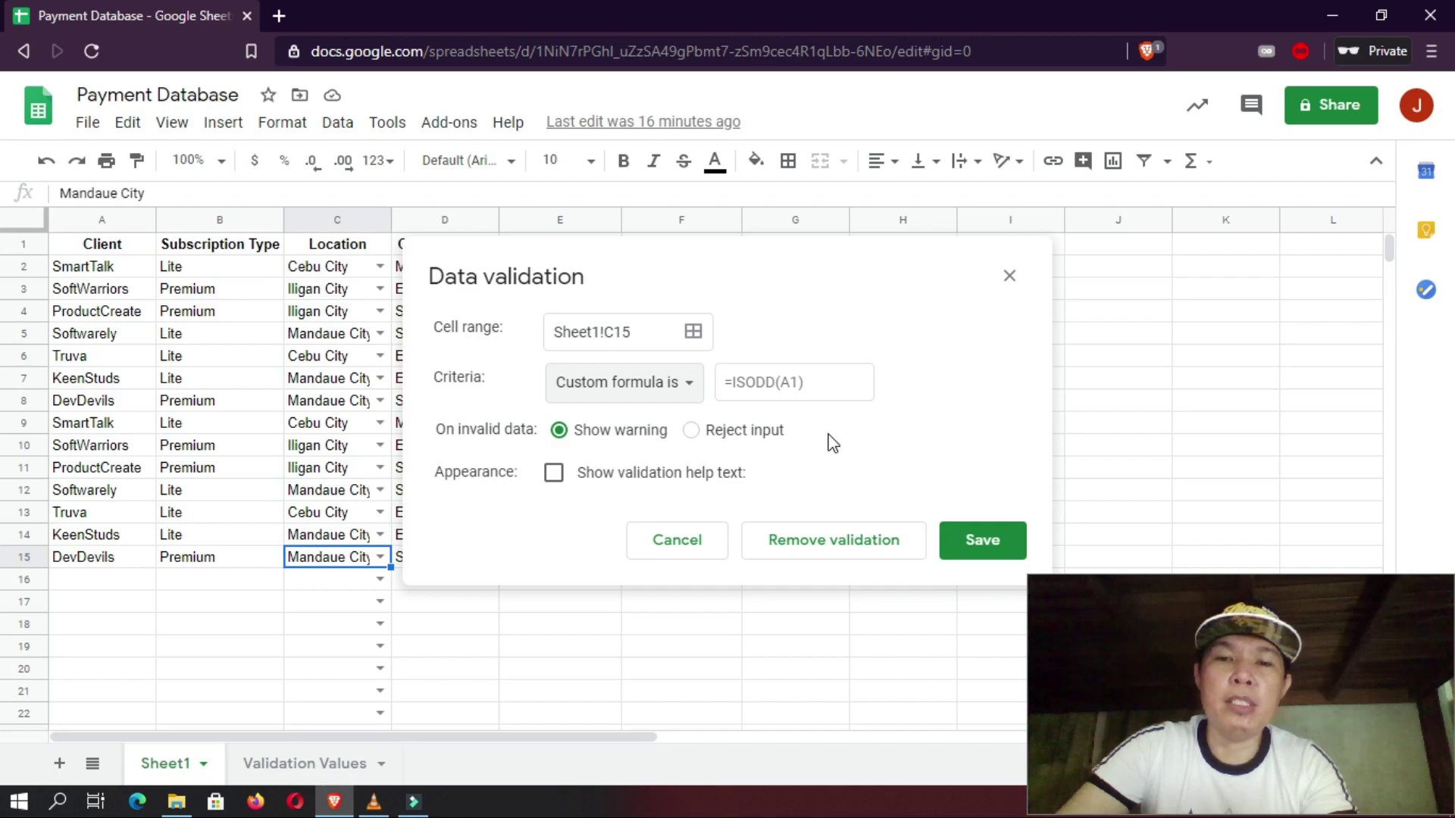
left_click(691, 431)
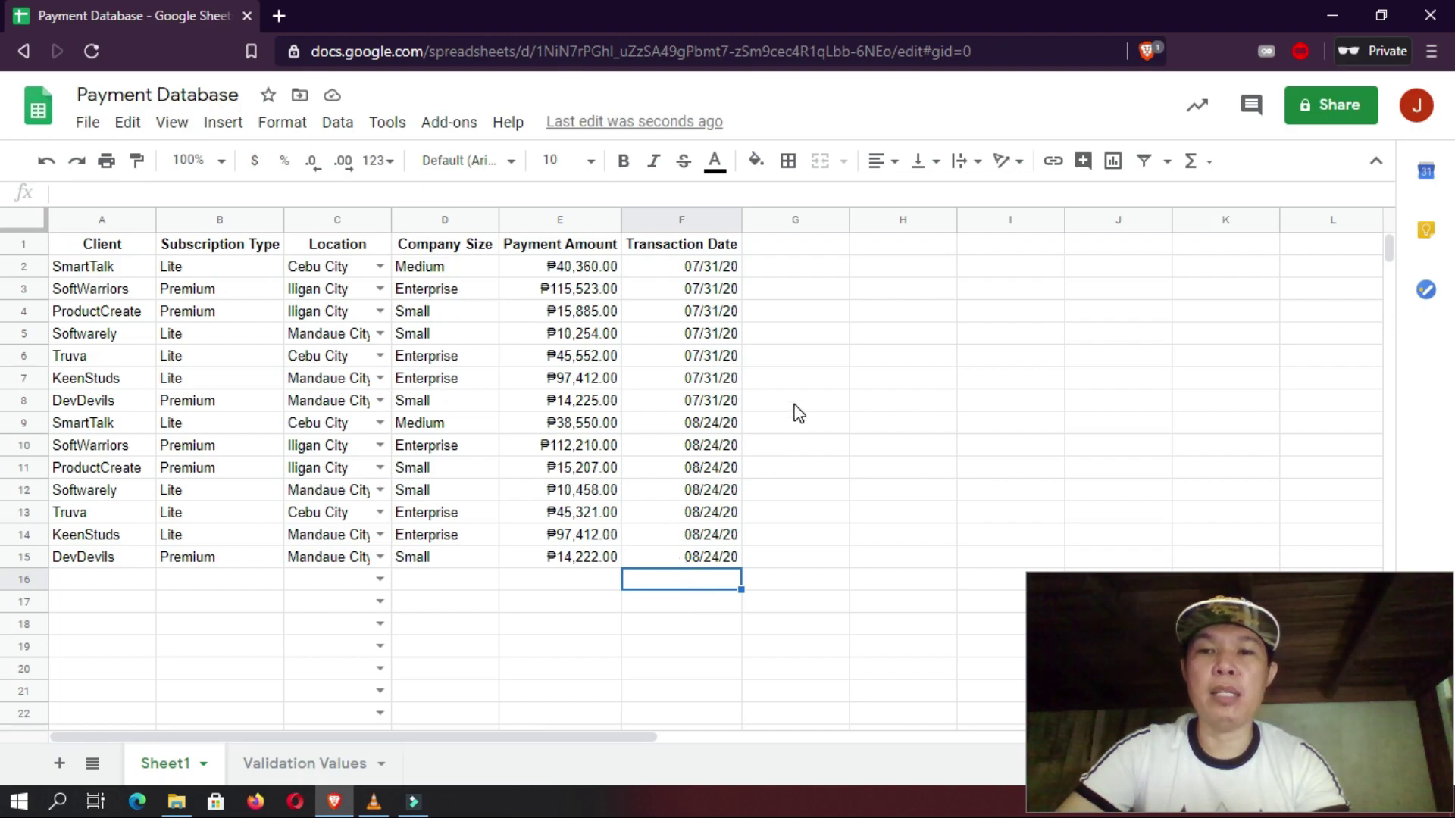
- Enter the header 'Landed' in cell G1
left_click(790, 250)
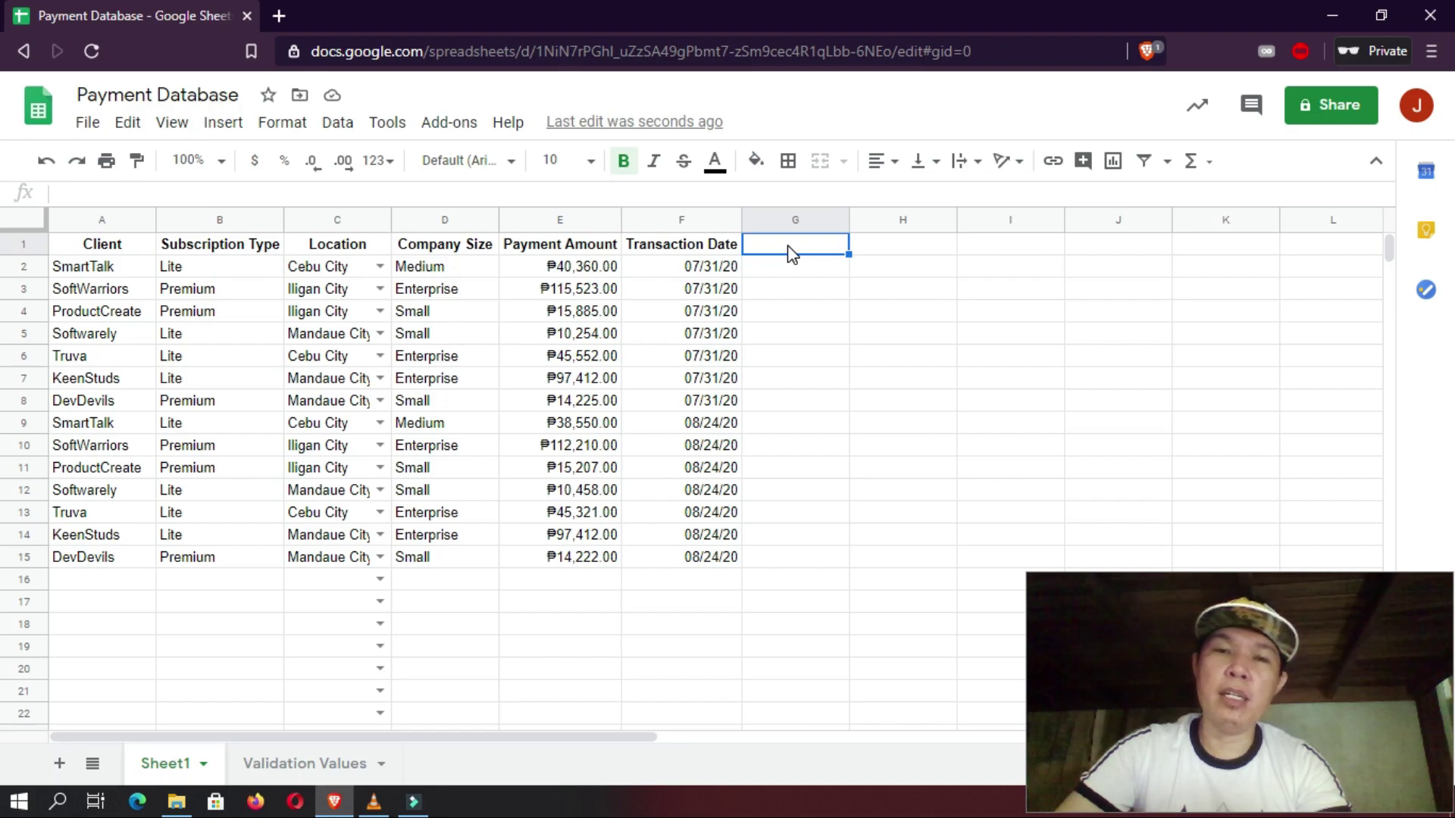
type("Landed")
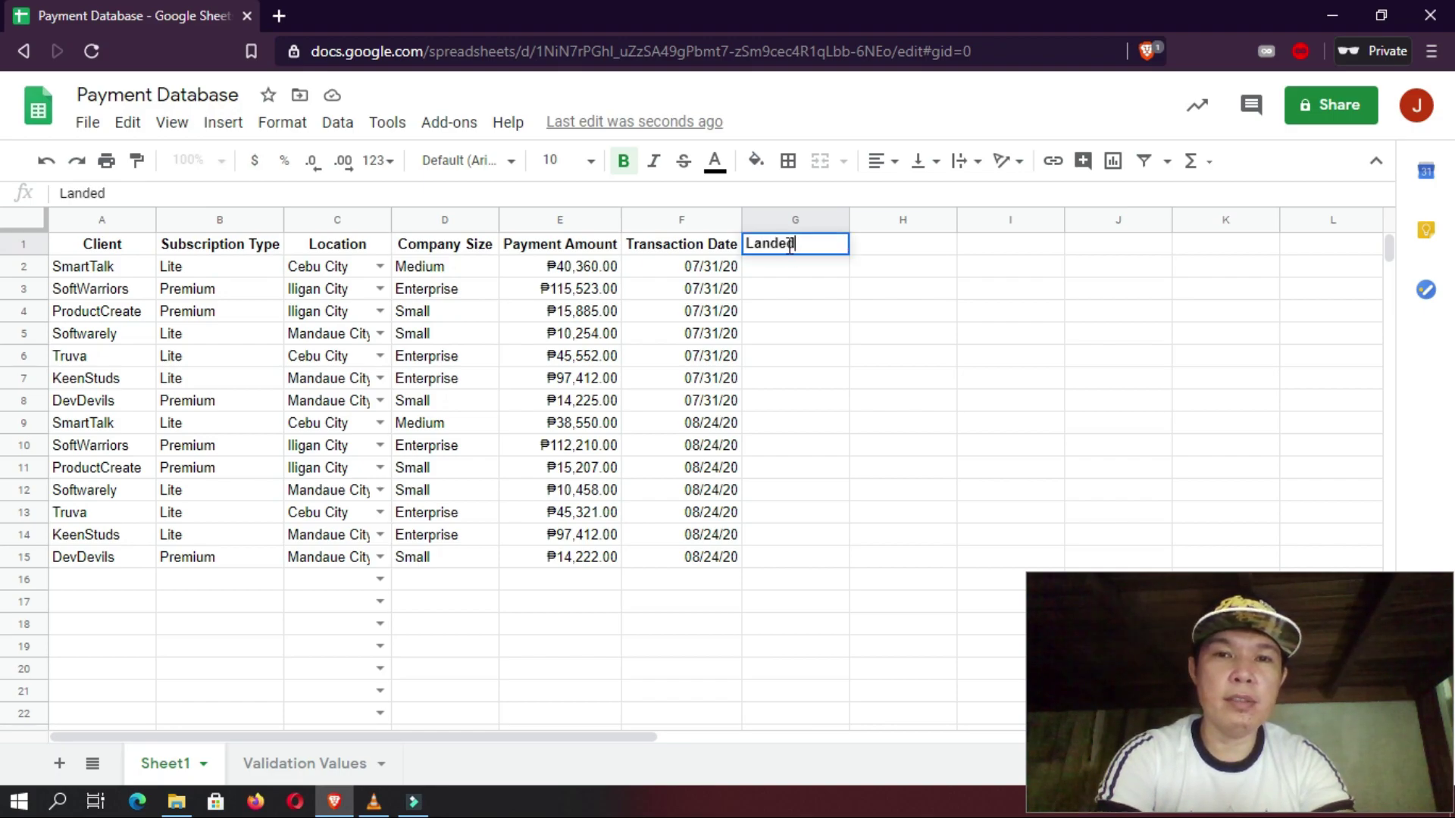
key("Return")
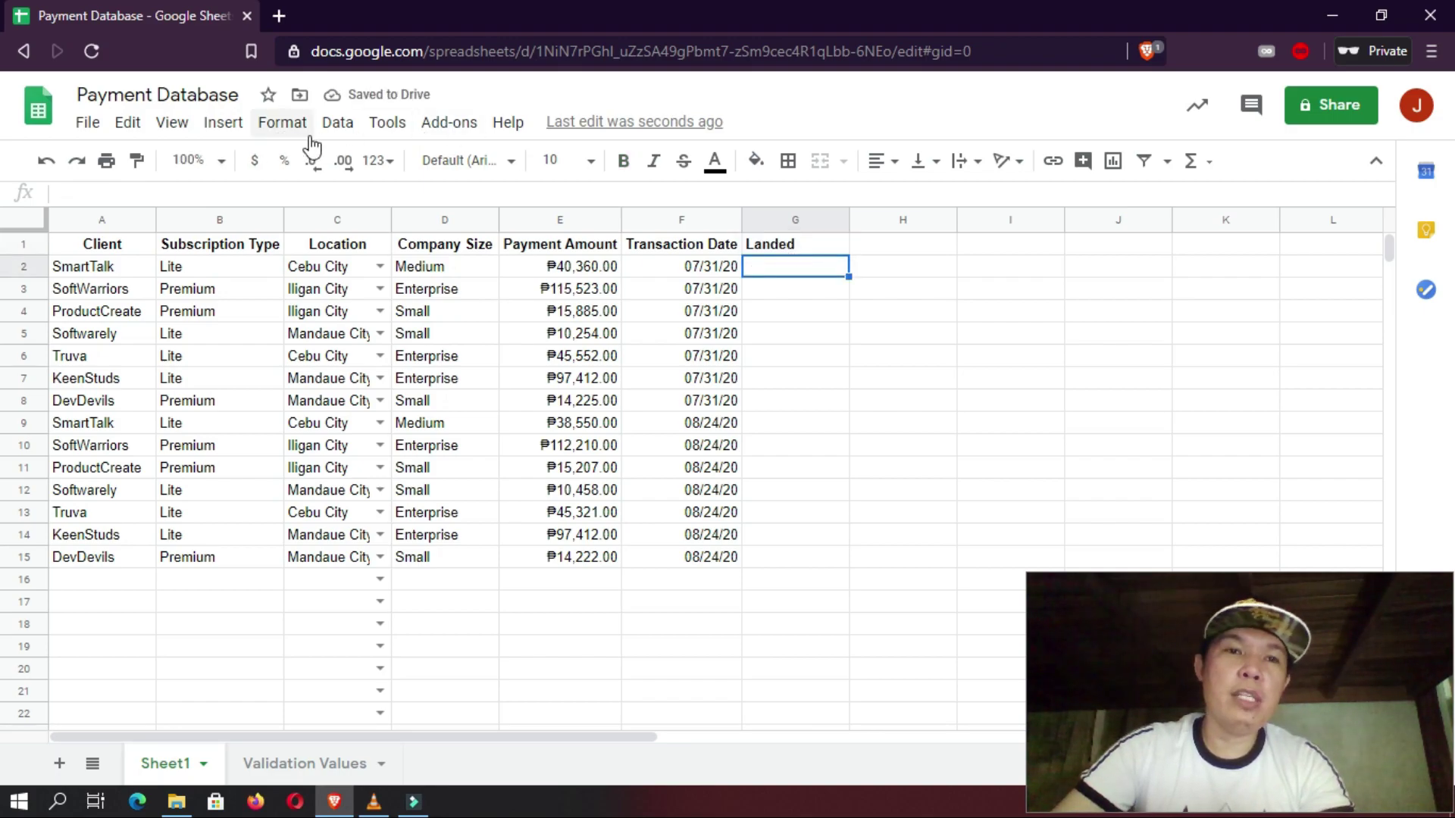
- Set up a Checkbox data validation rule for range G2:G
left_click(343, 123)
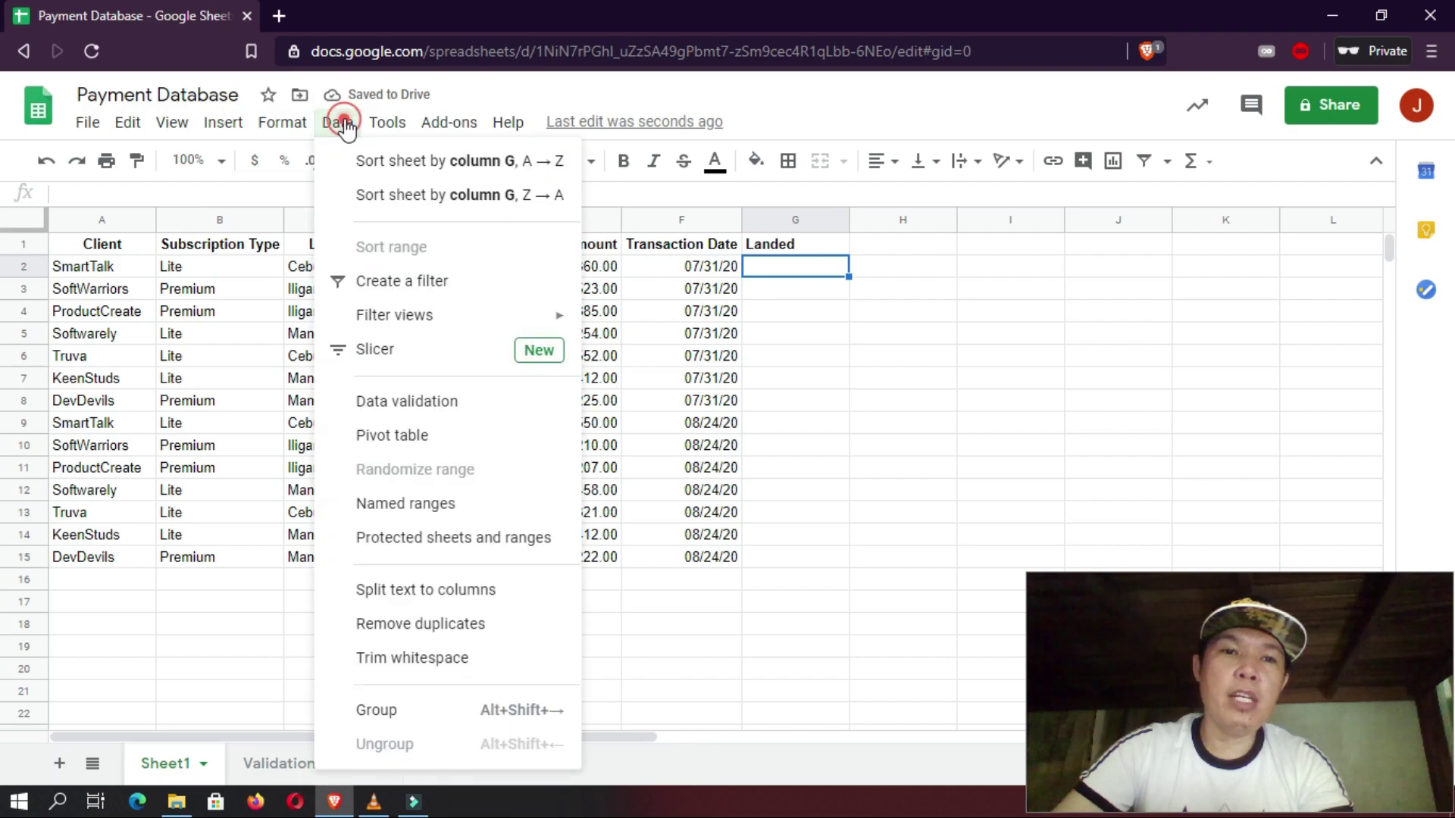
left_click(464, 407)
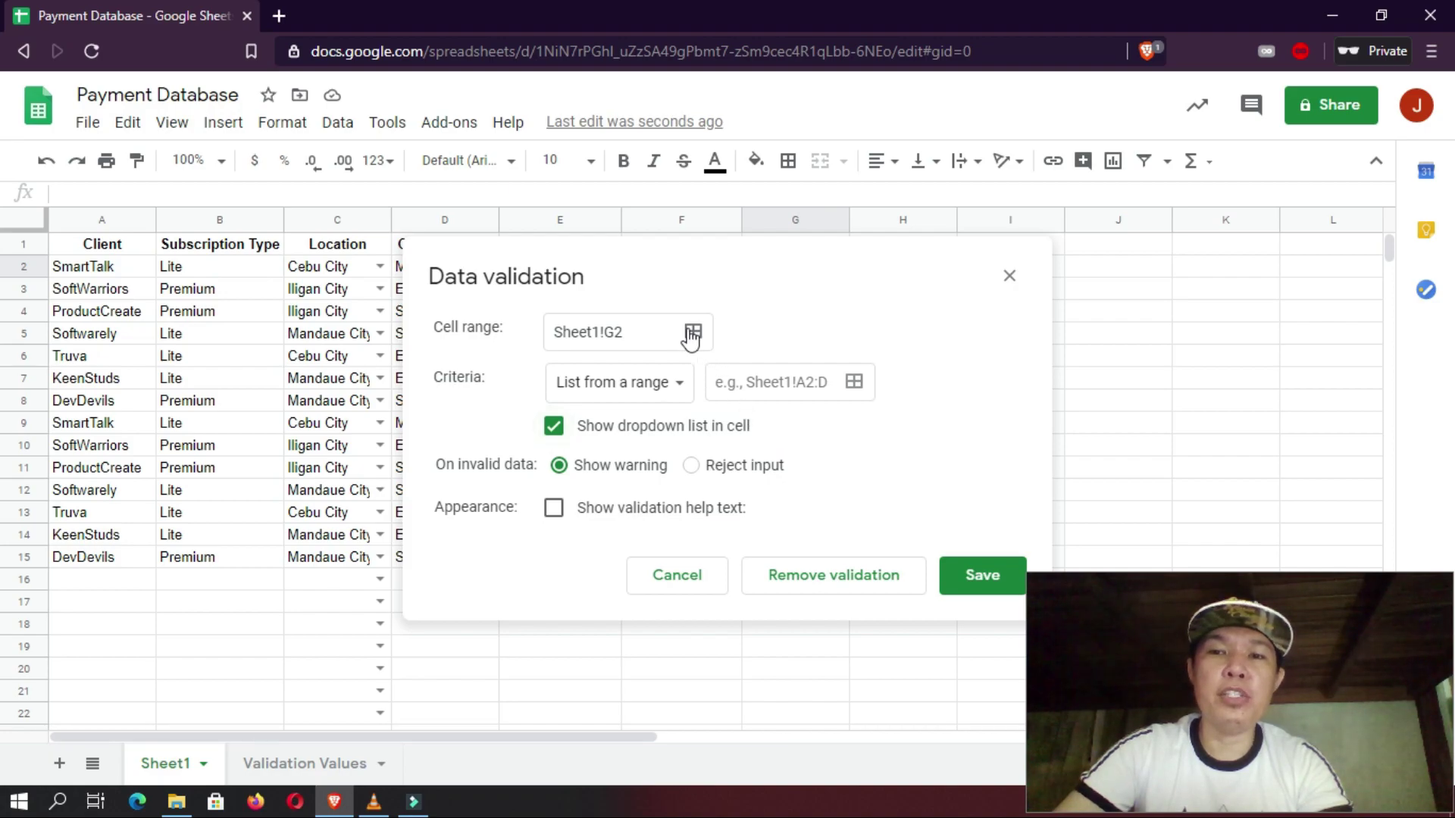
left_click(644, 332)
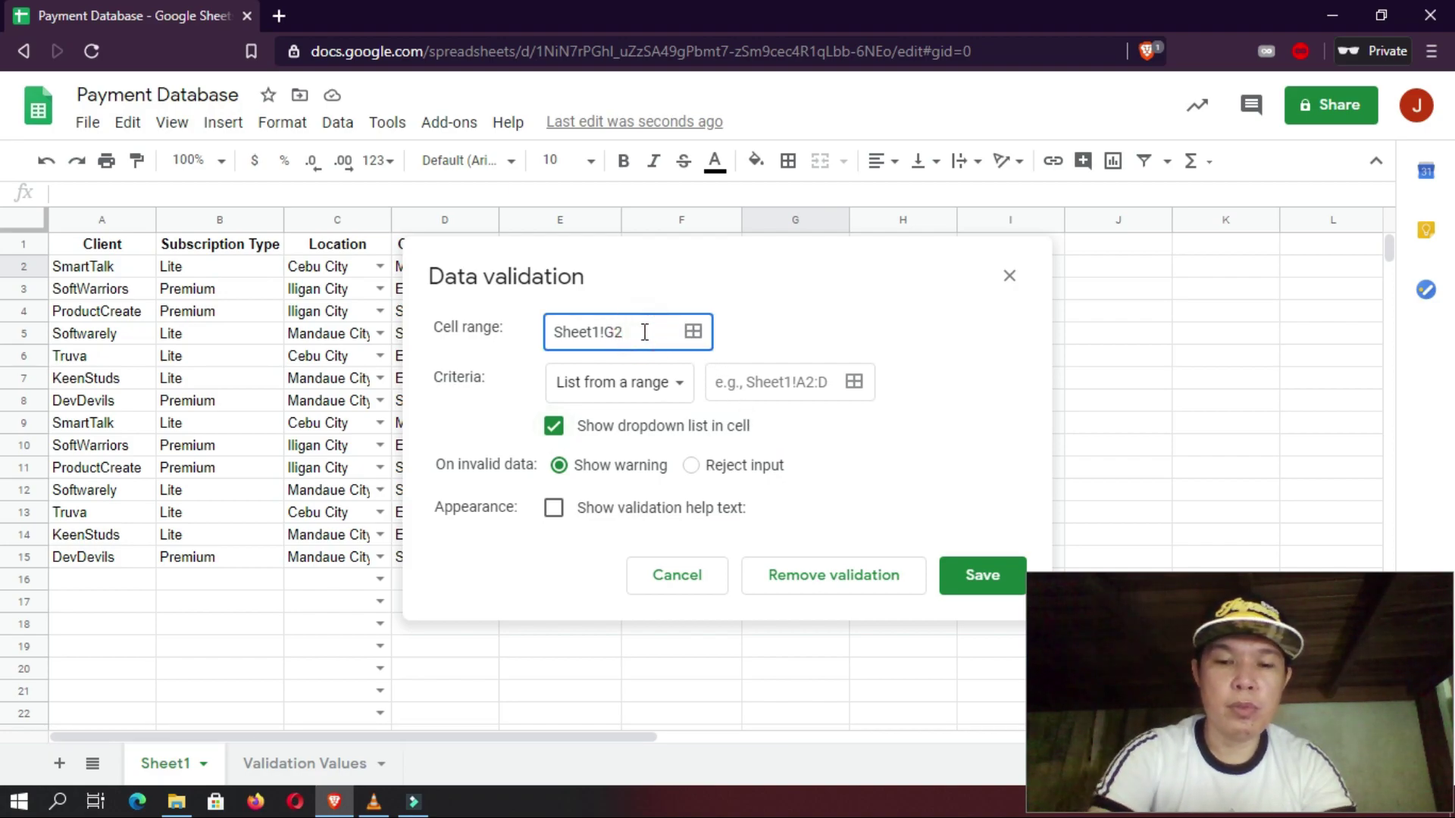
type(":G")
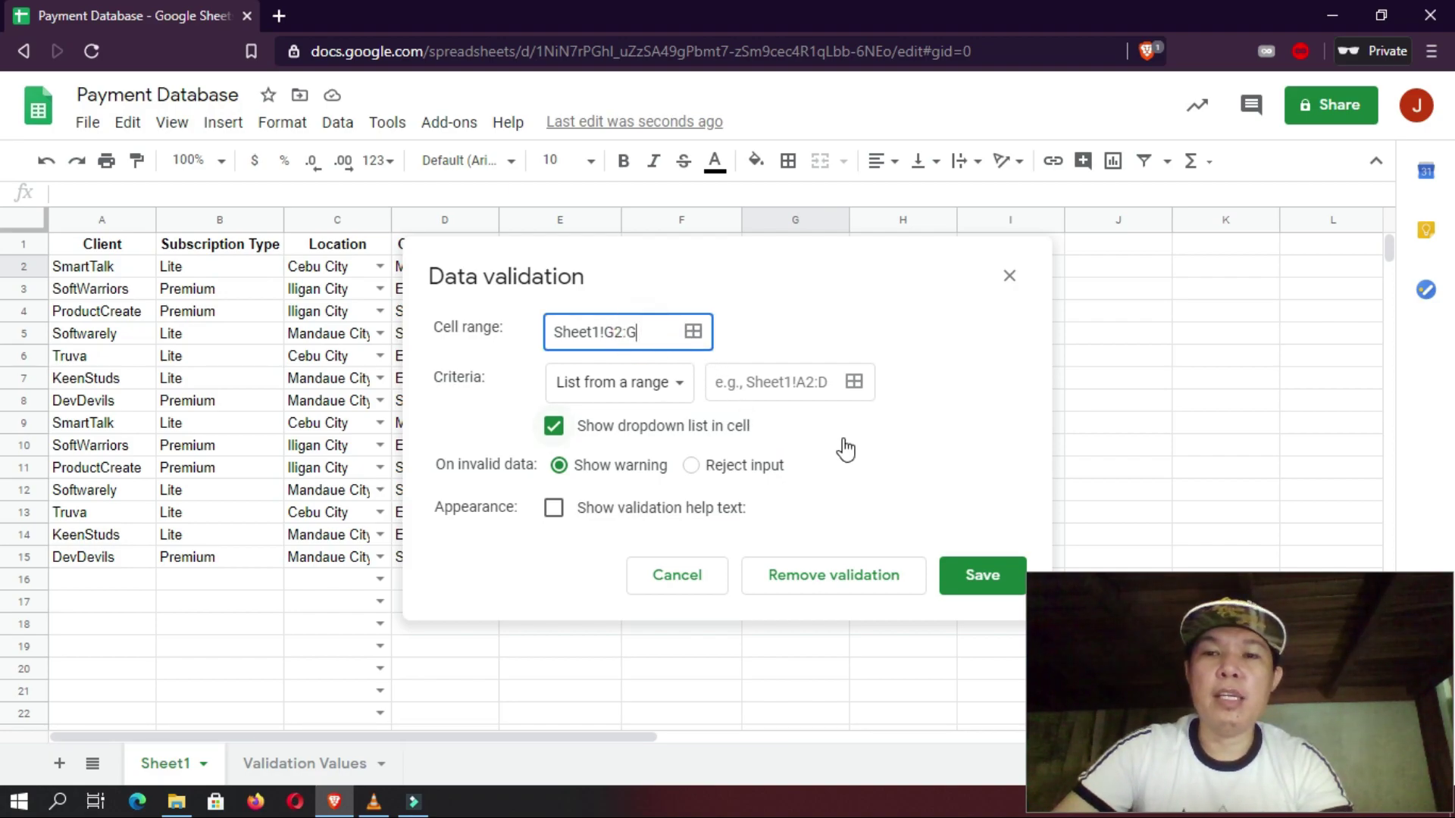
left_click(671, 383)
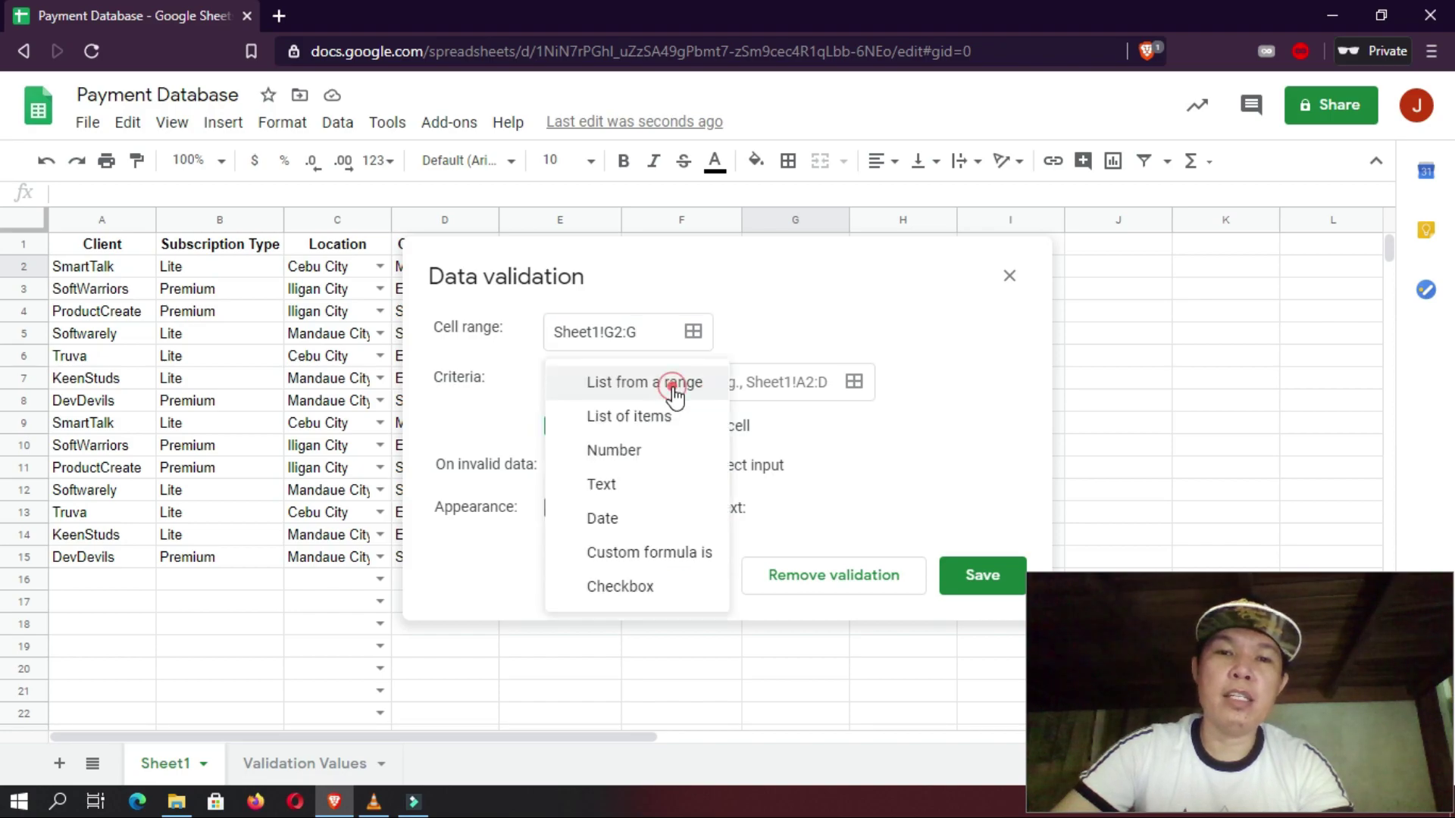
left_click(649, 593)
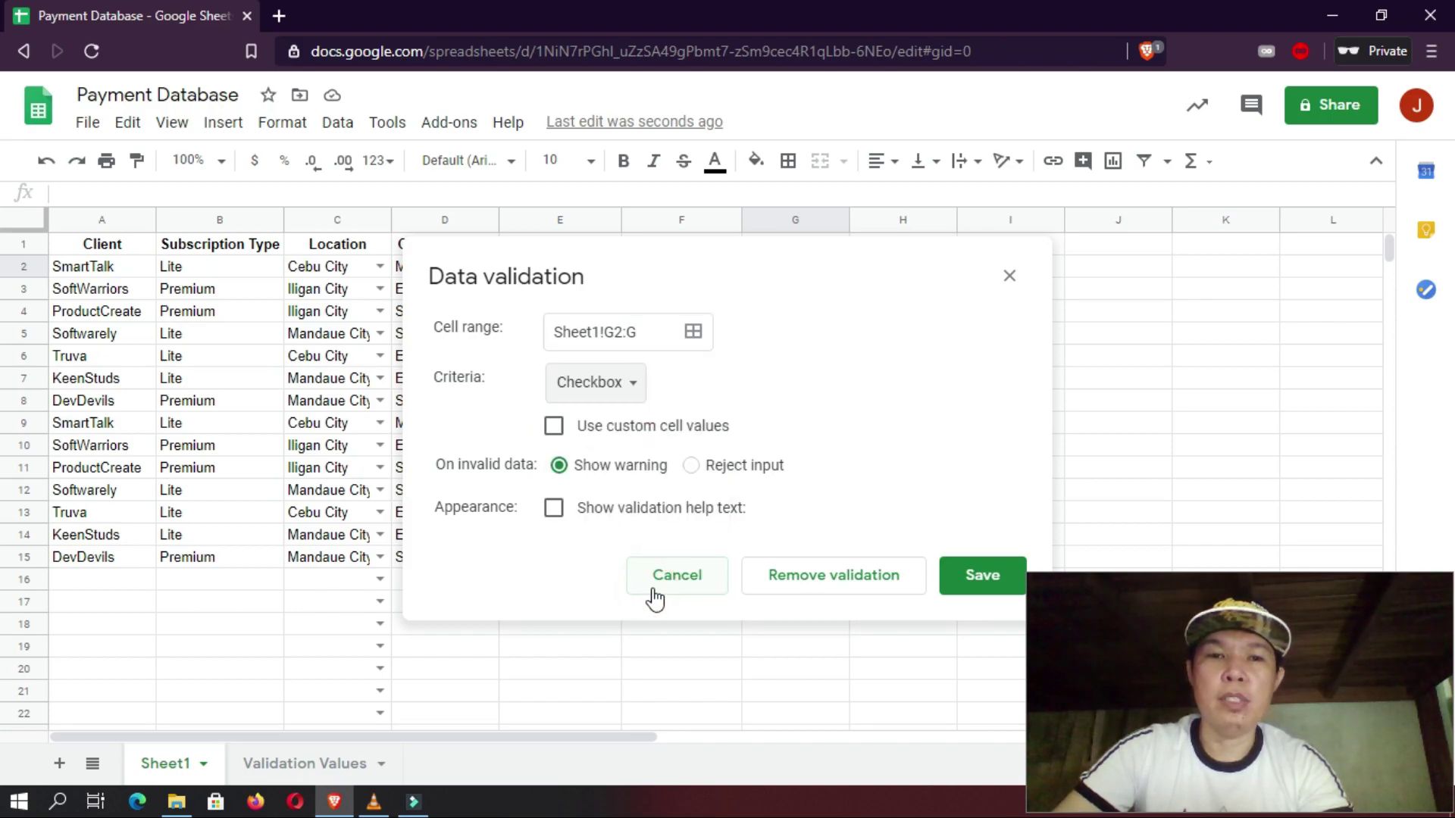
- Save the G2:G checkbox rule and tick Landed for rows 7, 12 and 9
left_click(961, 590)
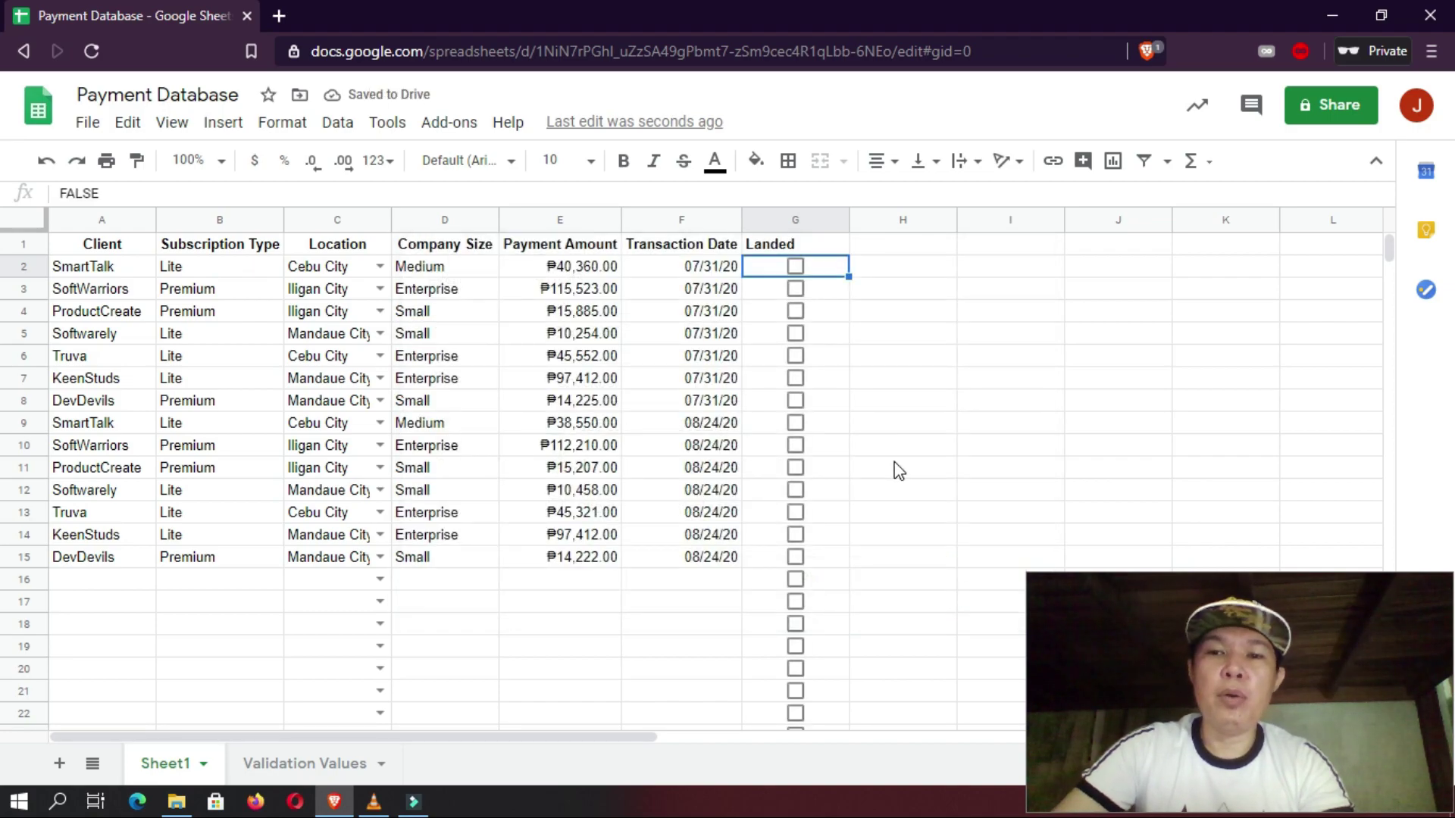
left_click(795, 378)
left_click(795, 429)
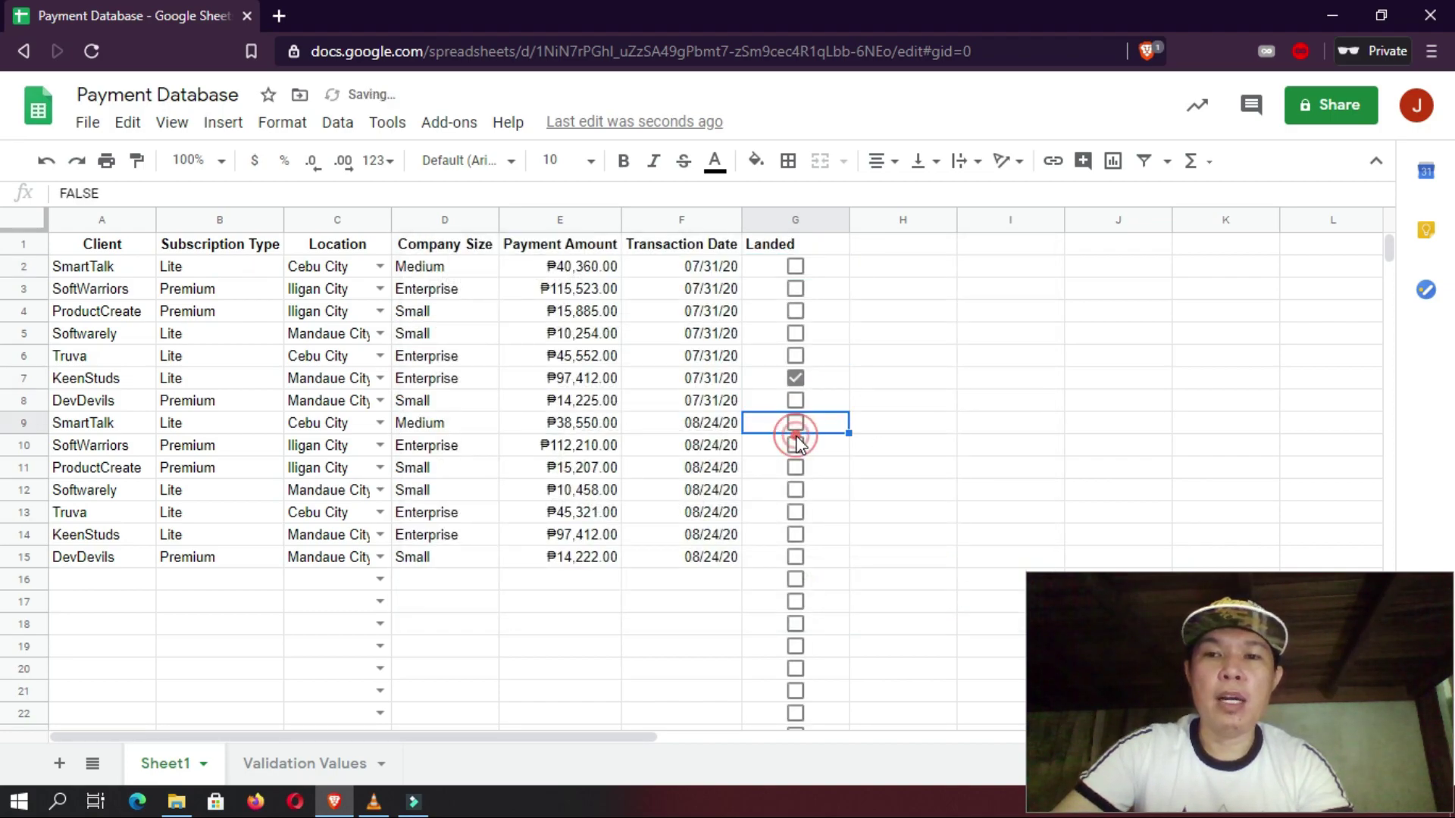
left_click(797, 488)
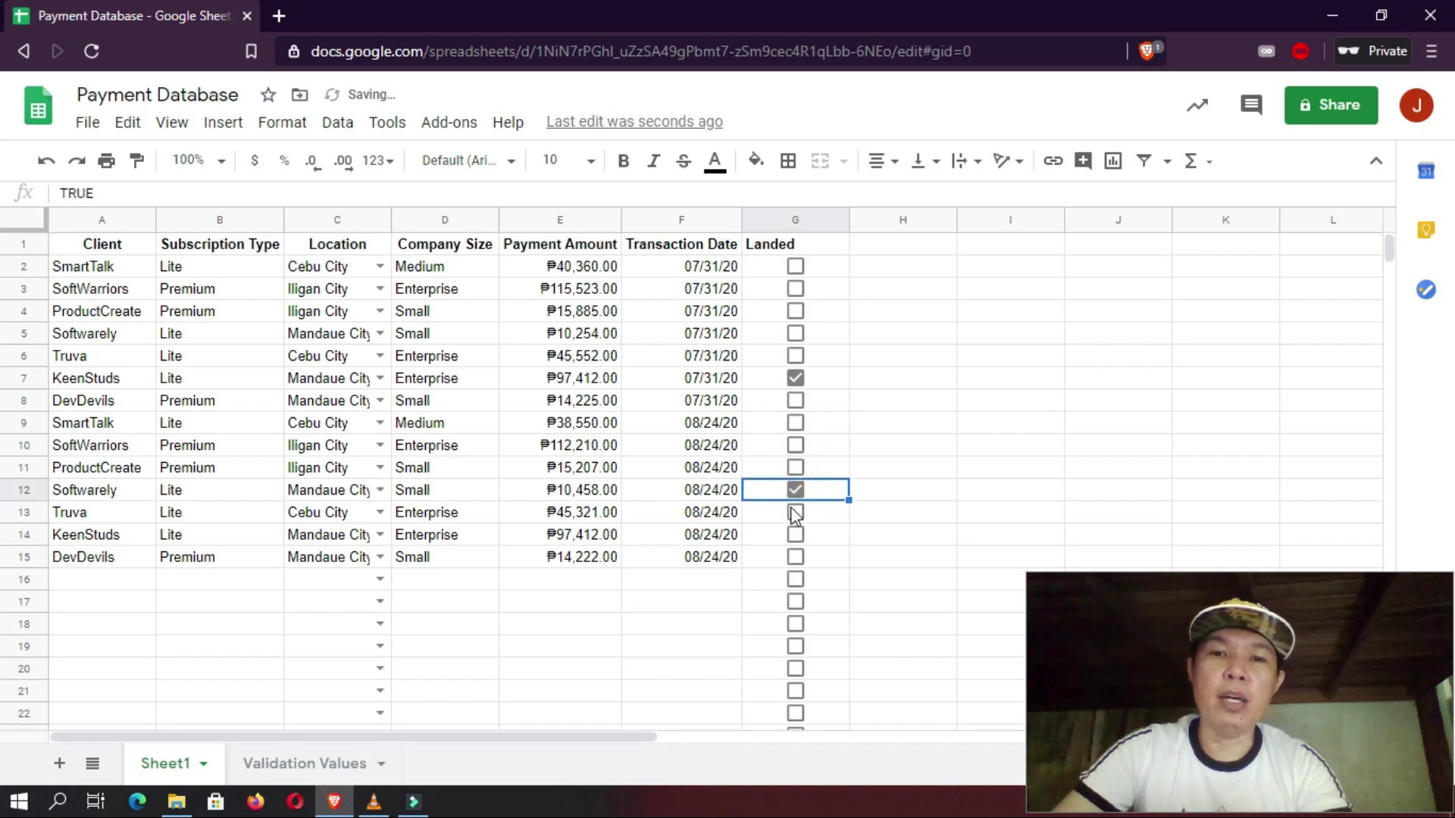
left_click(802, 425)
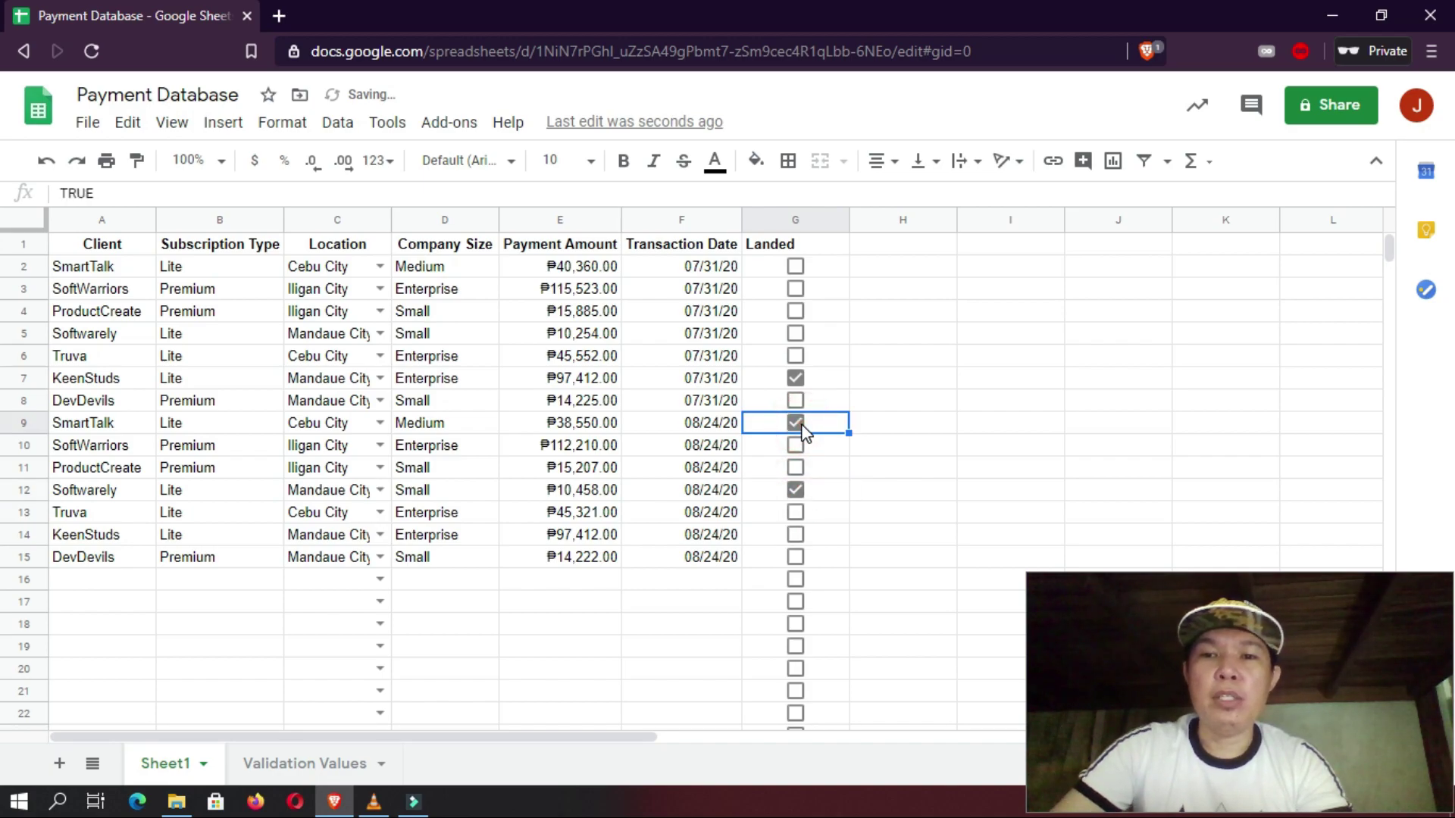